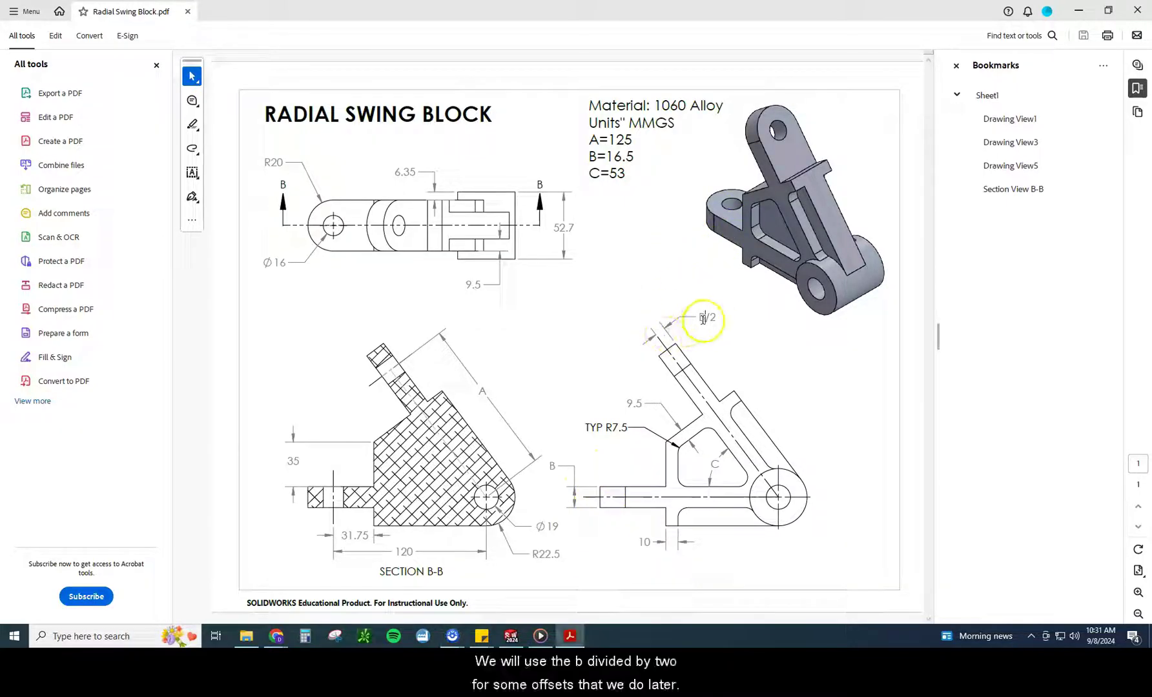
# Step: Check the B/2 and C values in the PDF drawing, and create a new part in SOLIDWORKS
pyautogui.moveTo(710, 317); pyautogui.dragTo(693, 318)
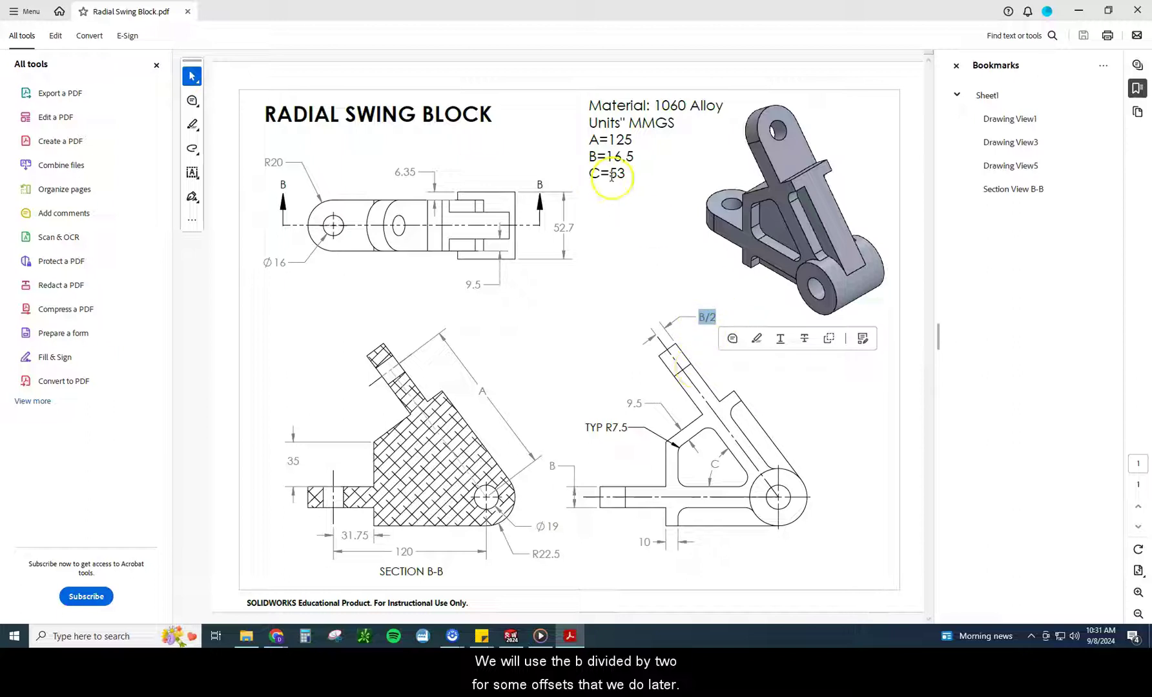
pyautogui.moveTo(609, 173); pyautogui.dragTo(624, 175)
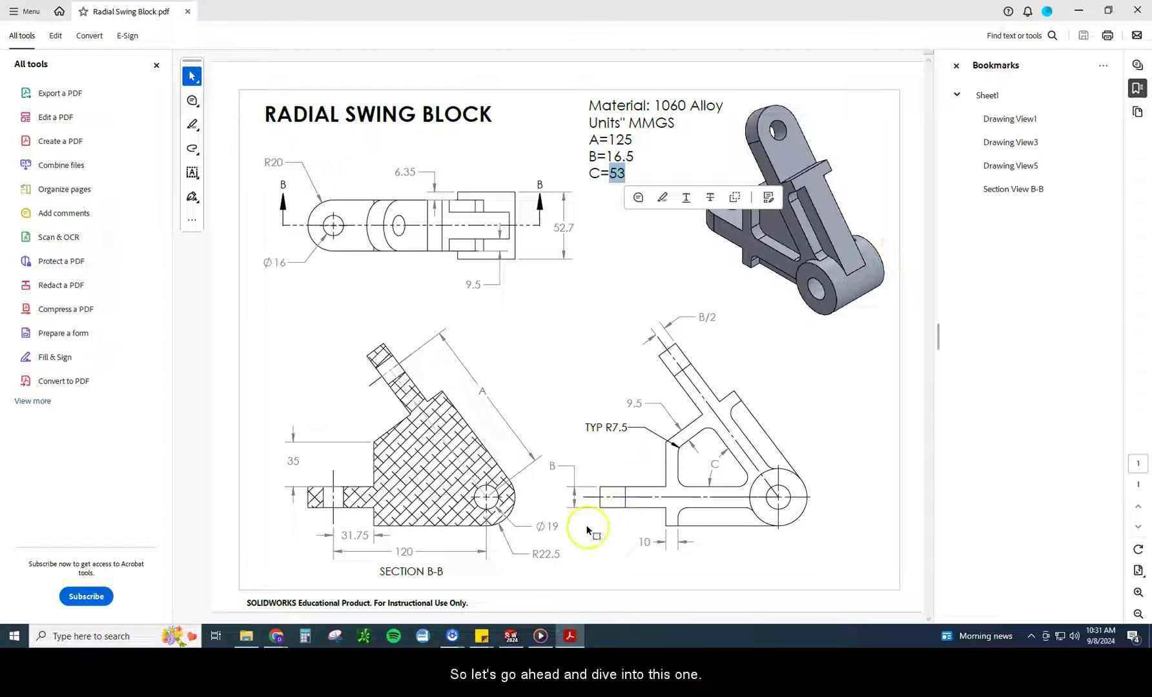
pyautogui.click(510, 636)
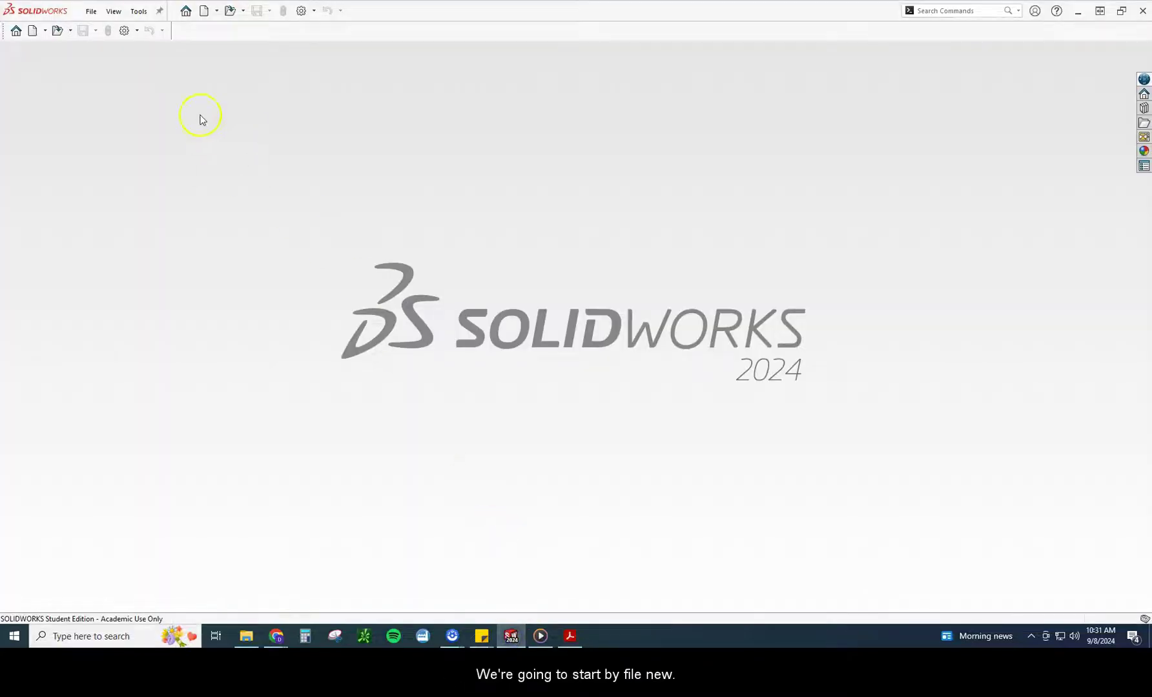
pyautogui.click(204, 11)
pyautogui.doubleClick(439, 245)
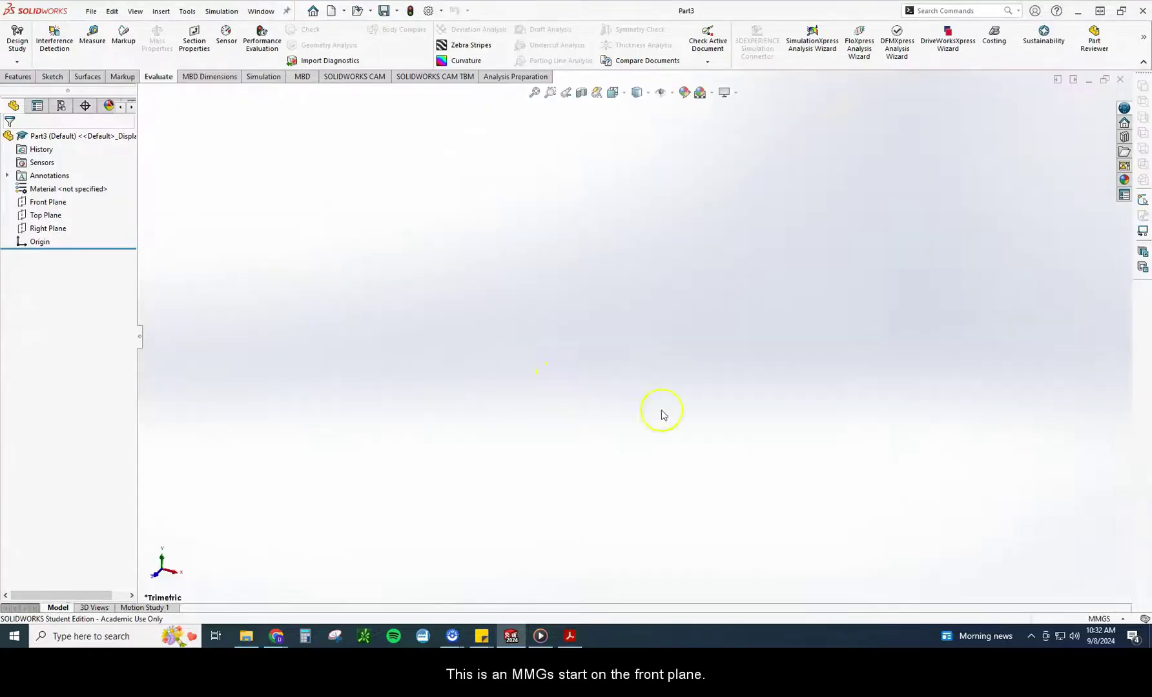
# Step: On the Front Plane, sketch two concentric circles centred on the origin, the inner one about 36 mm in diameter
pyautogui.click(48, 202)
pyautogui.click(45, 186)
pyautogui.click(569, 636)
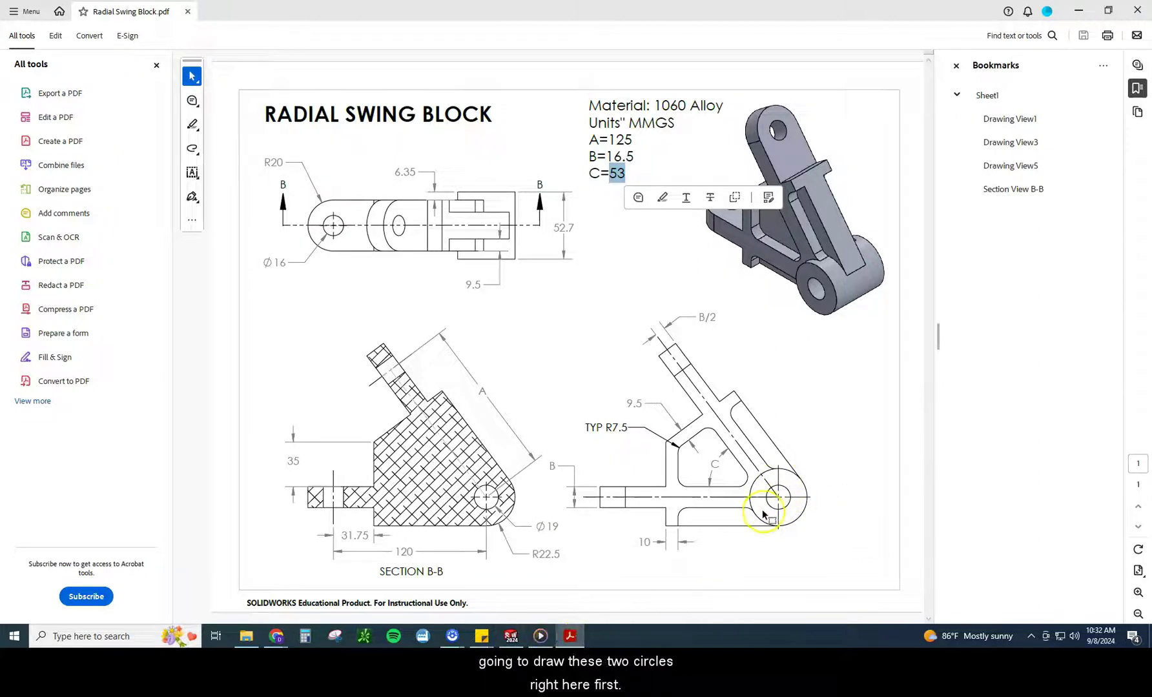
pyautogui.click(511, 636)
pyautogui.click(101, 31)
pyautogui.moveTo(633, 335)
pyautogui.mouseDown()
pyautogui.moveTo(639, 295)
pyautogui.moveTo(674, 268)
pyautogui.moveTo(643, 314)
pyautogui.moveTo(655, 301)
pyautogui.mouseUp()
# Step: Dimension the inner circle's diameter as 19 mm and the outer circle's diameter as 22.5*2 mm
pyautogui.click(49, 40)
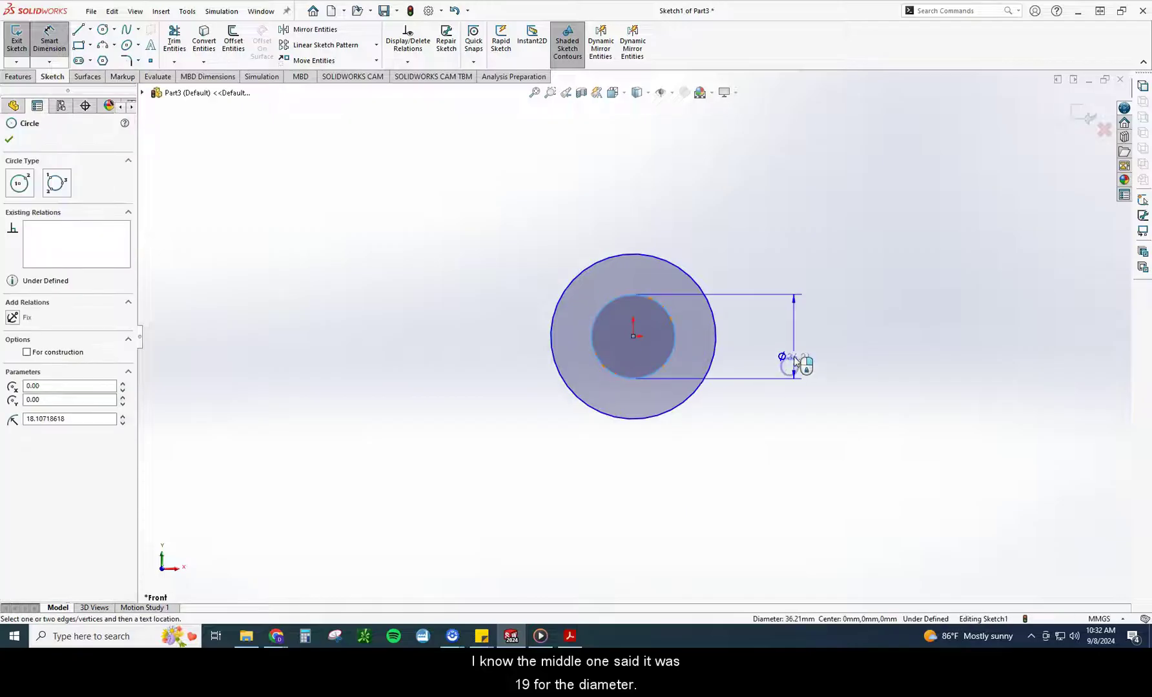
pyautogui.click(795, 359)
pyautogui.write('19')
pyautogui.press('Return')
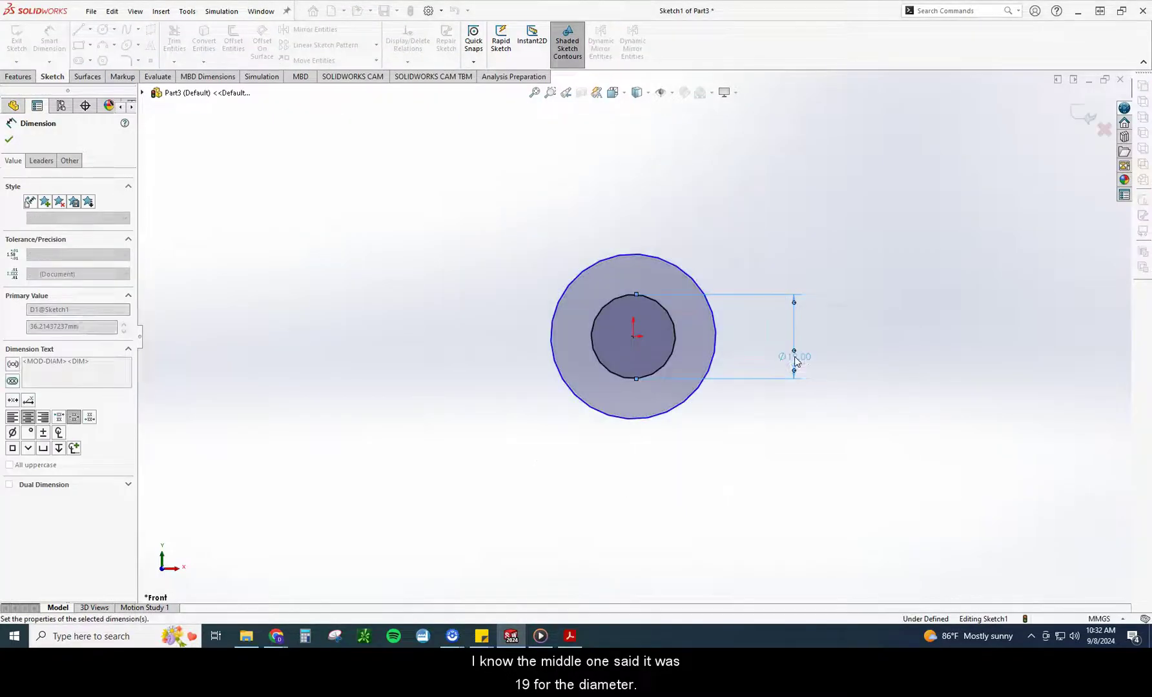
pyautogui.click(698, 395)
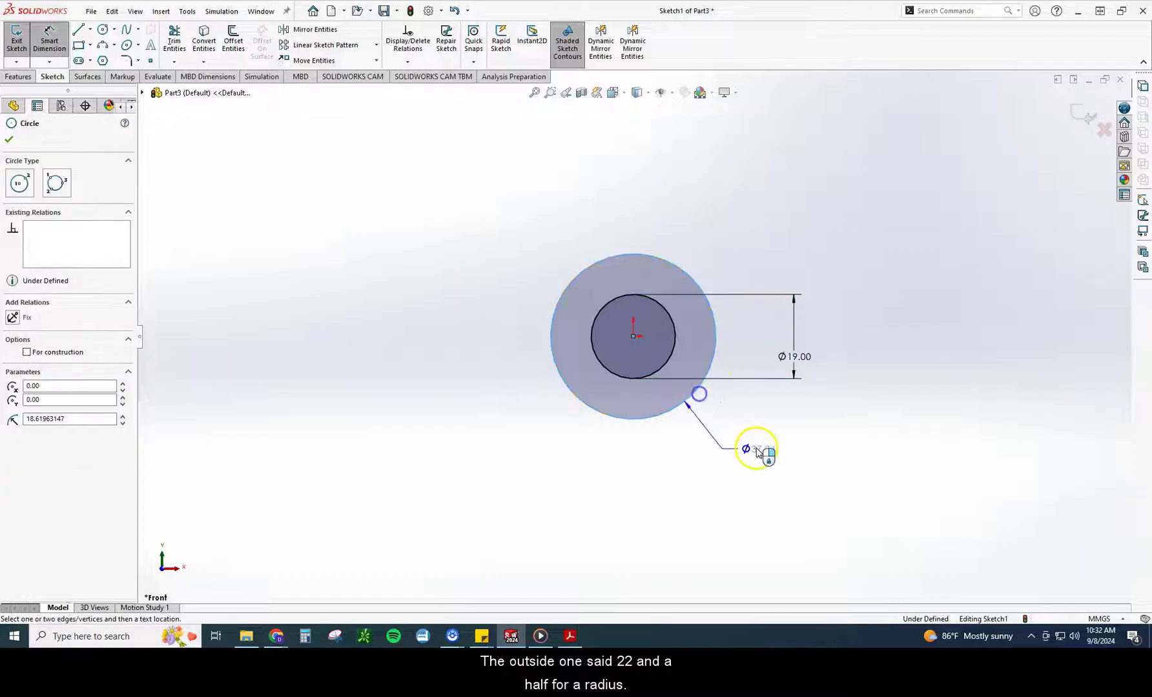
pyautogui.click(789, 464)
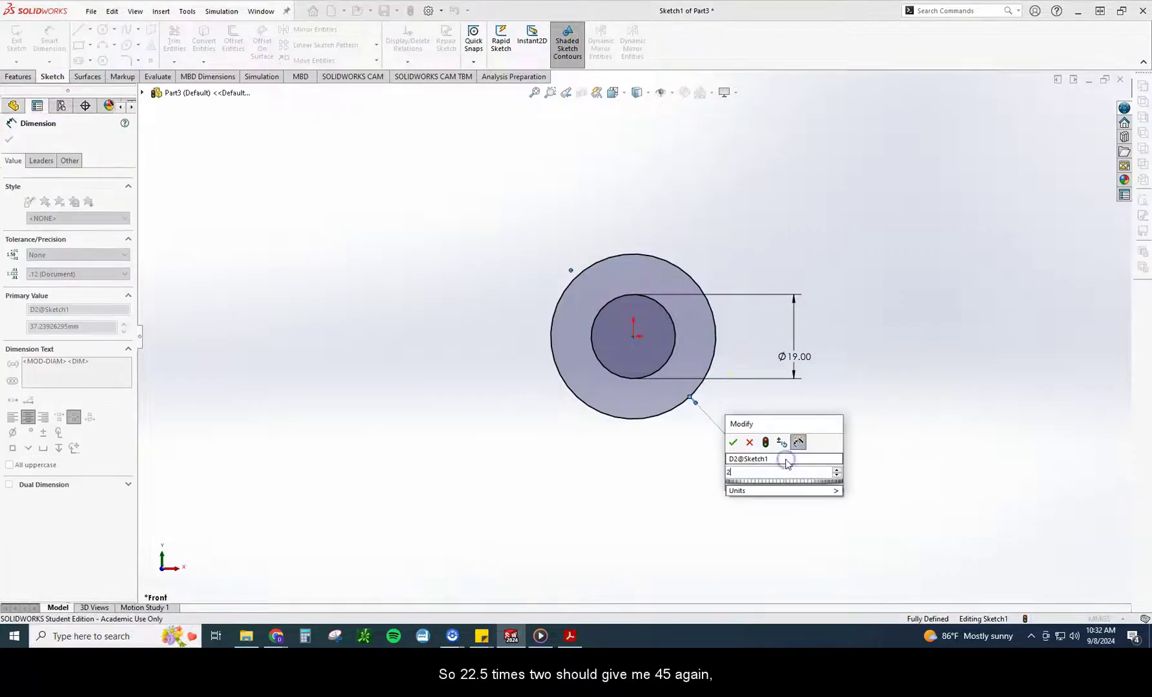
pyautogui.write('22.5*')
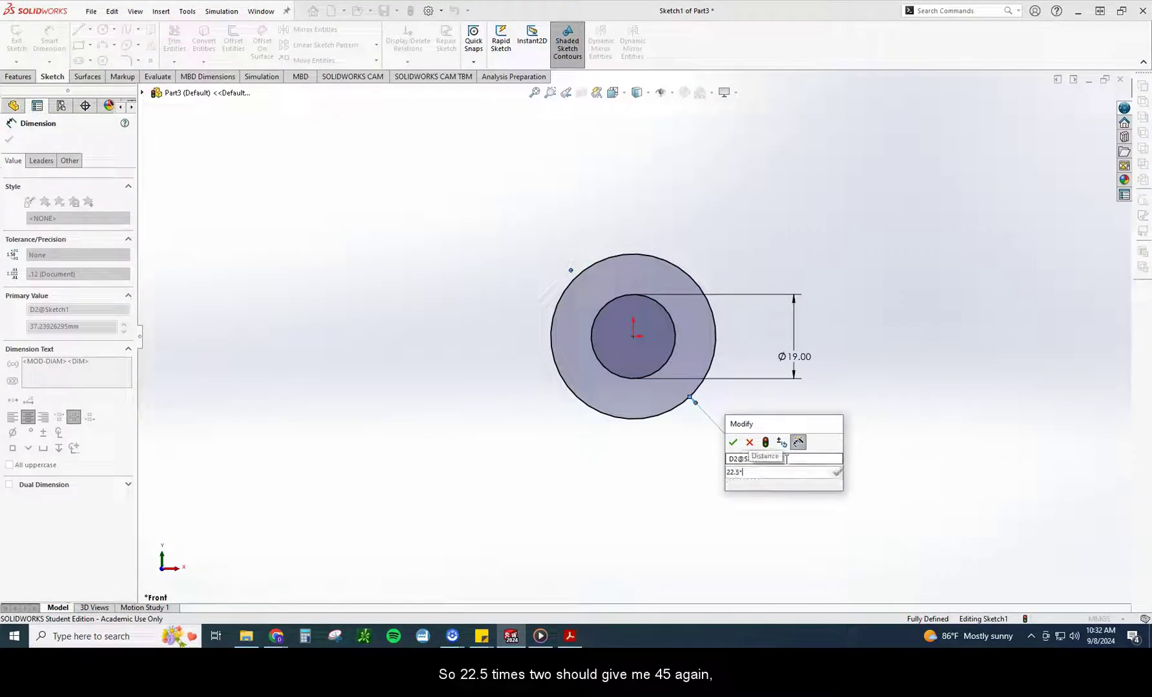
pyautogui.write('2')
pyautogui.press('Return')
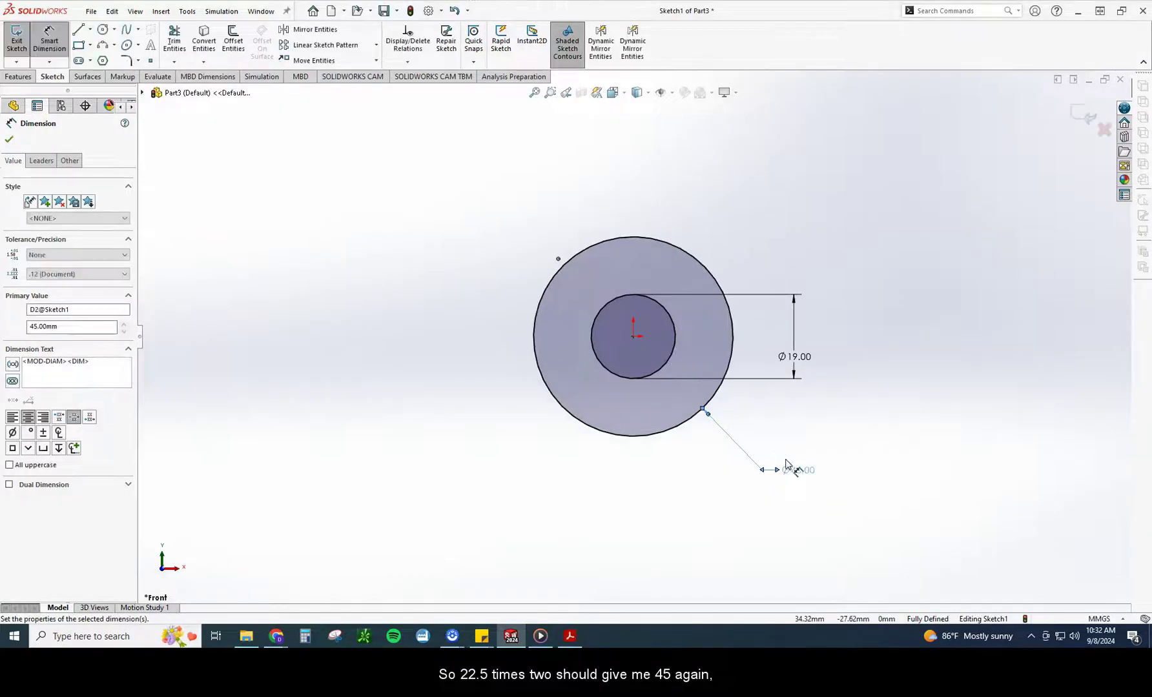
# Step: Compare the hub's outer radius and hole diameter with the Section B-B callouts in the PDF drawing, and return to SOLIDWORKS
pyautogui.click(510, 636)
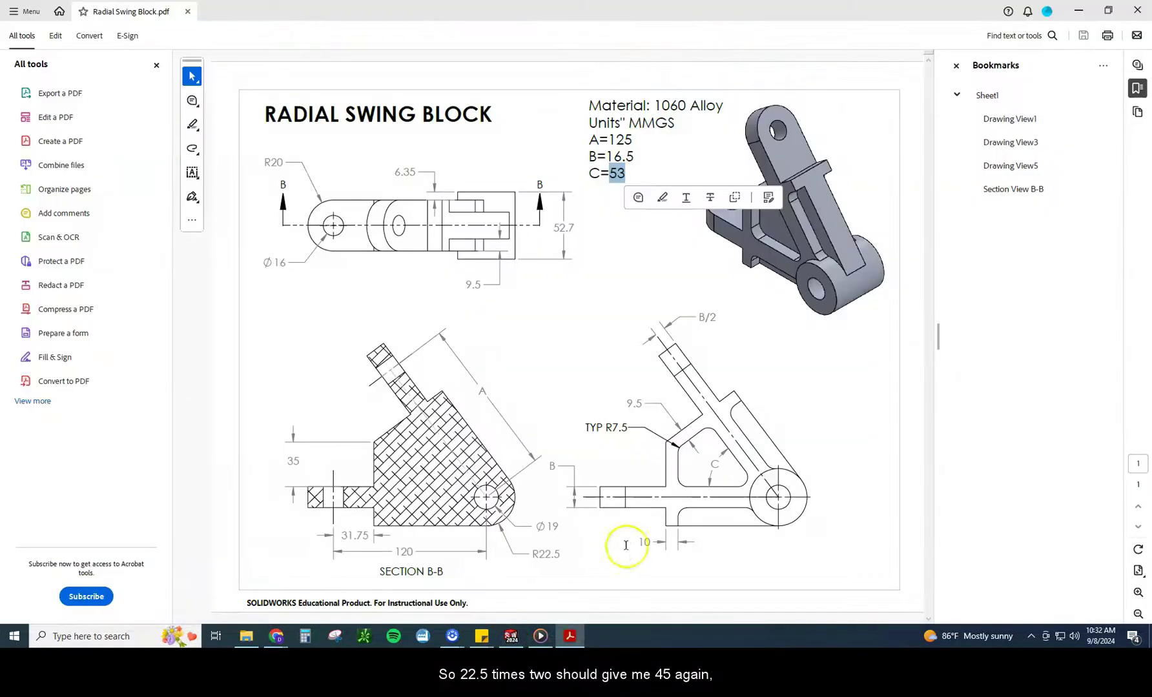
pyautogui.doubleClick(543, 554)
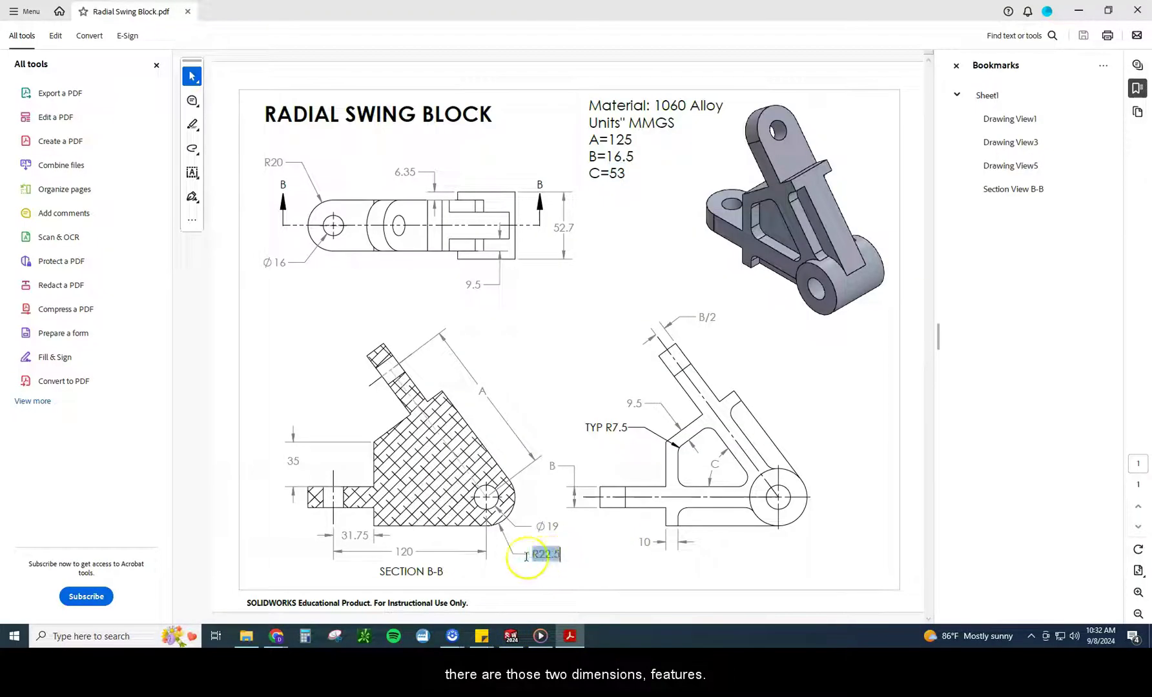
pyautogui.doubleClick(546, 527)
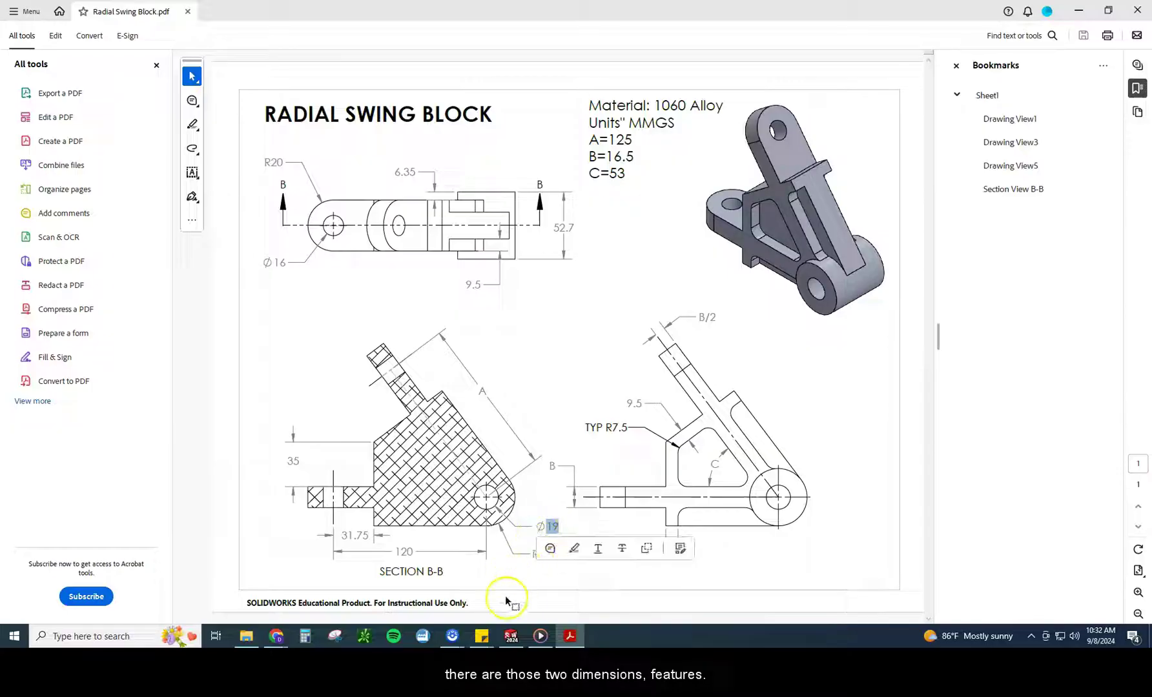
pyautogui.click(511, 636)
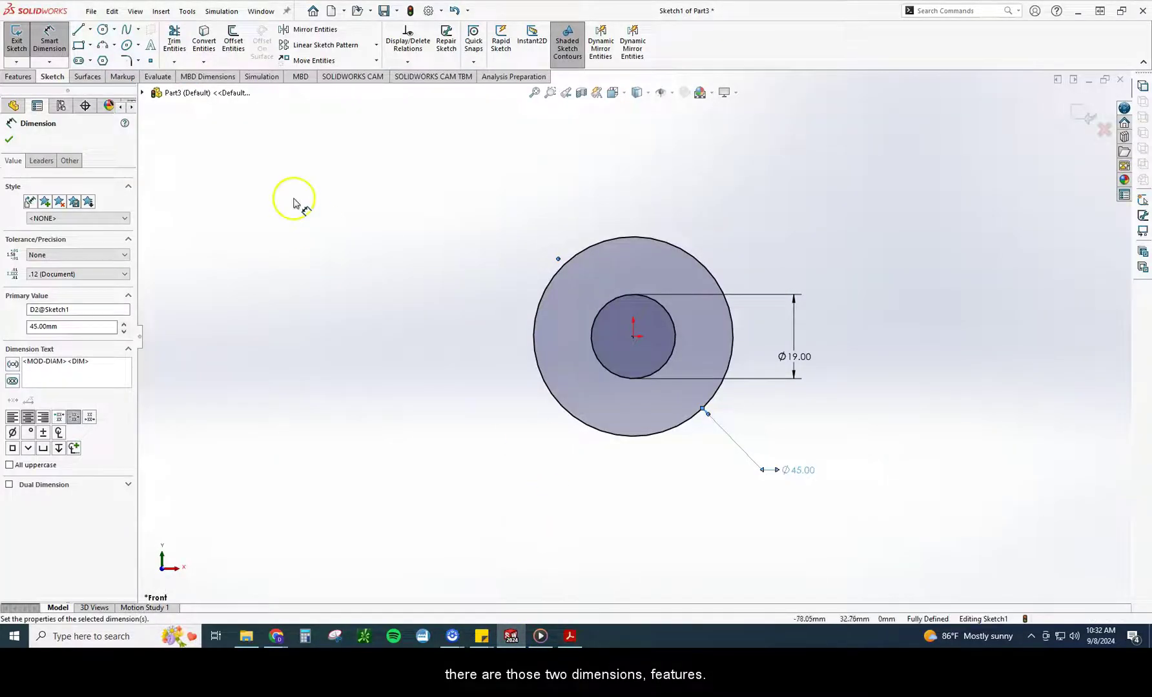
# Step: Extrude the ring sketch 52.7 mm with the Mid Plane end condition, taking the hub width from the PDF drawing
pyautogui.click(19, 76)
pyautogui.click(22, 40)
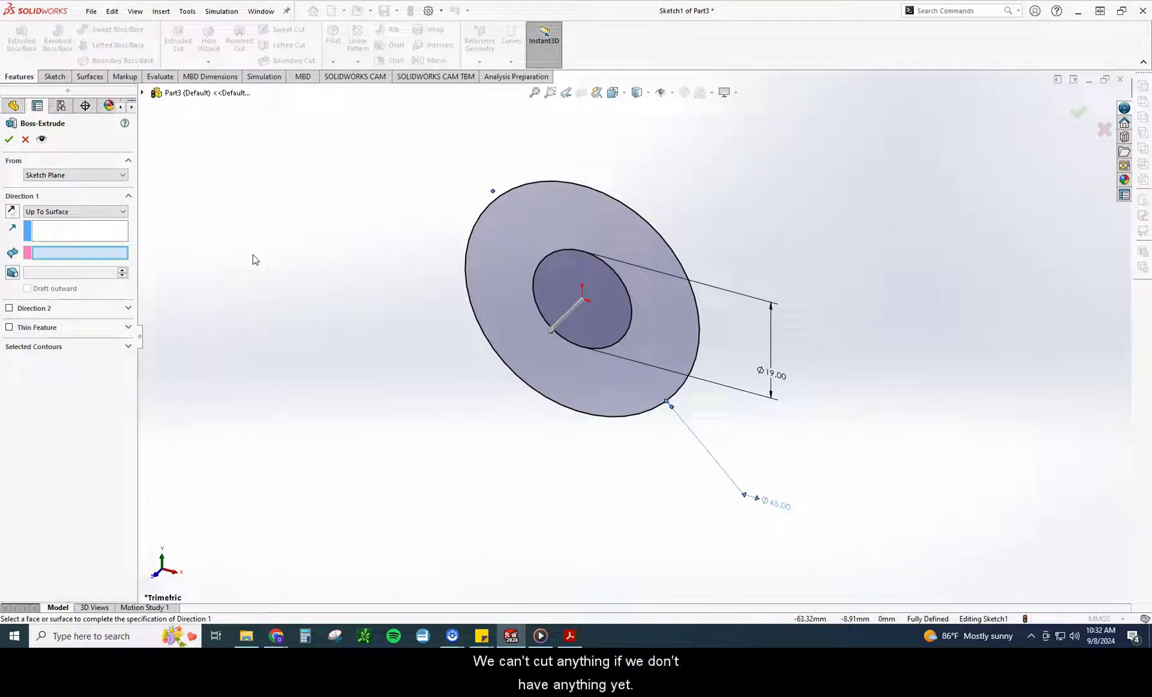
pyautogui.click(510, 636)
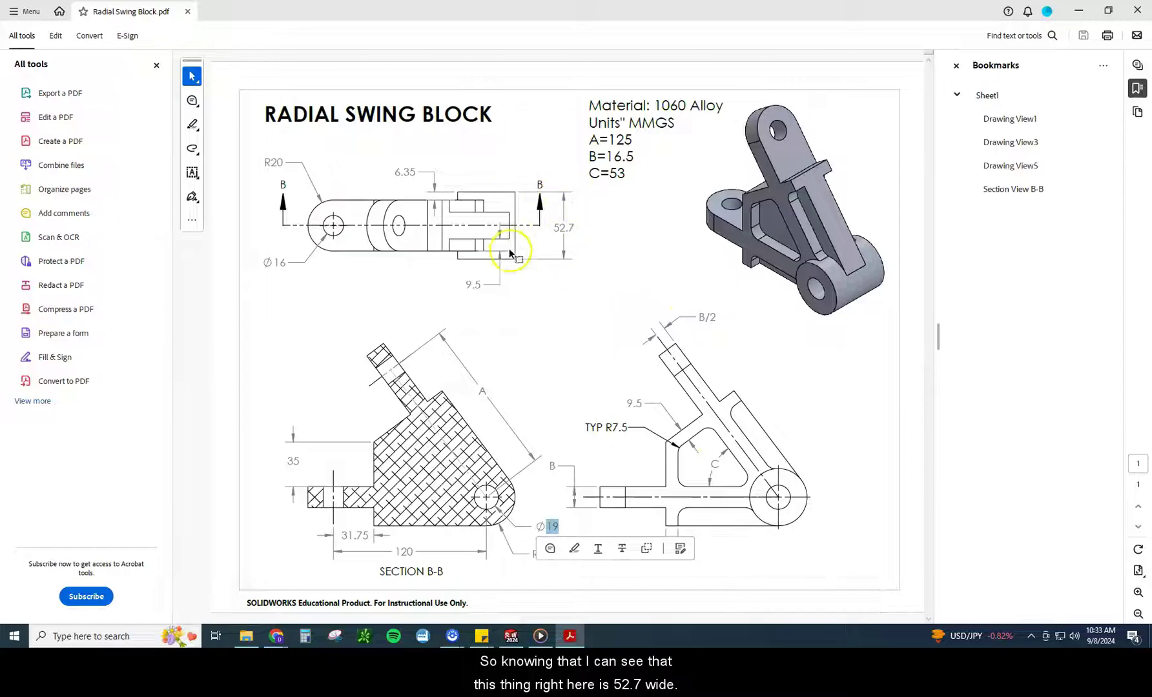
pyautogui.doubleClick(563, 228)
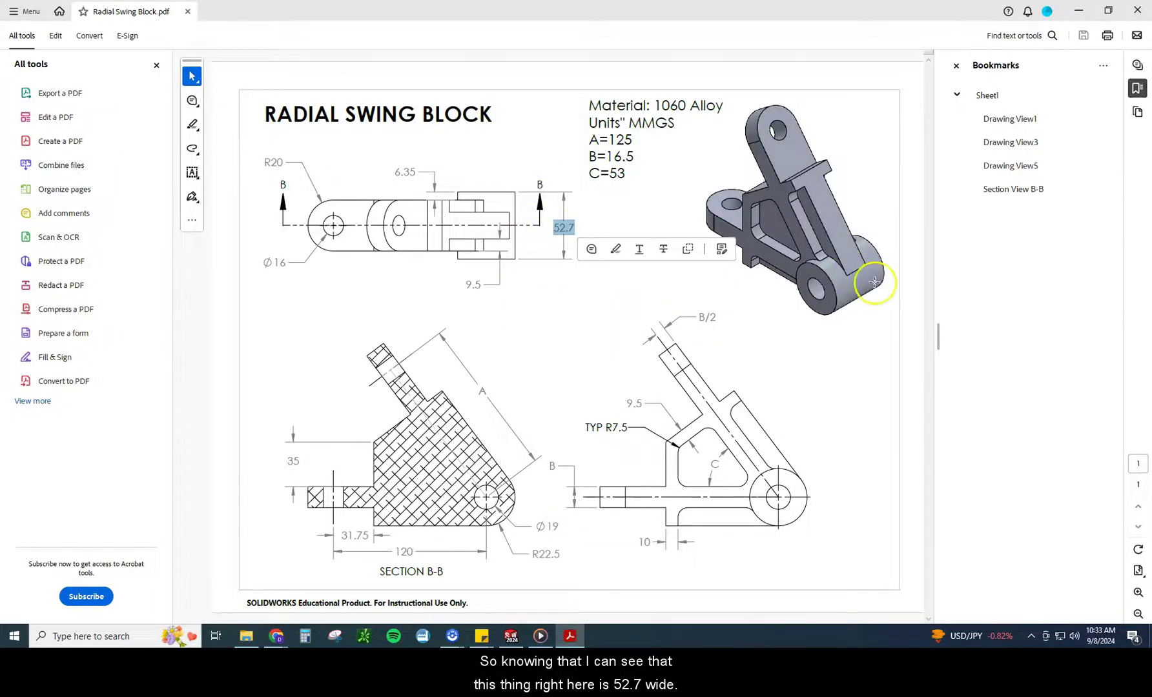
pyautogui.click(570, 639)
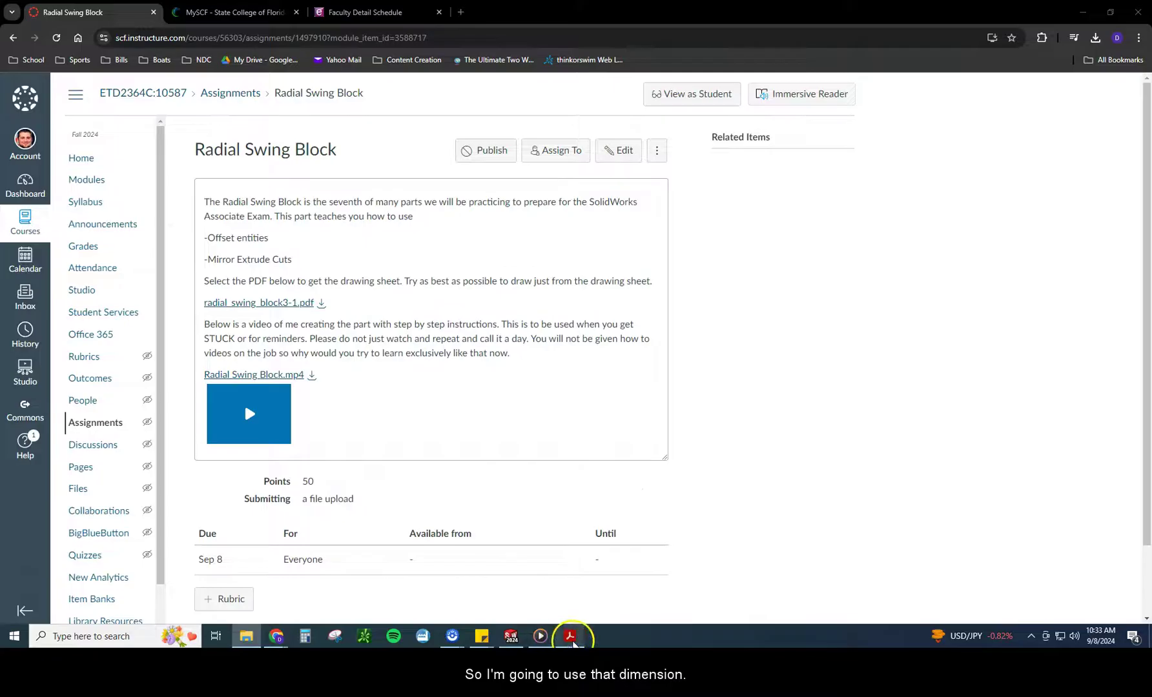
pyautogui.click(570, 637)
pyautogui.click(510, 636)
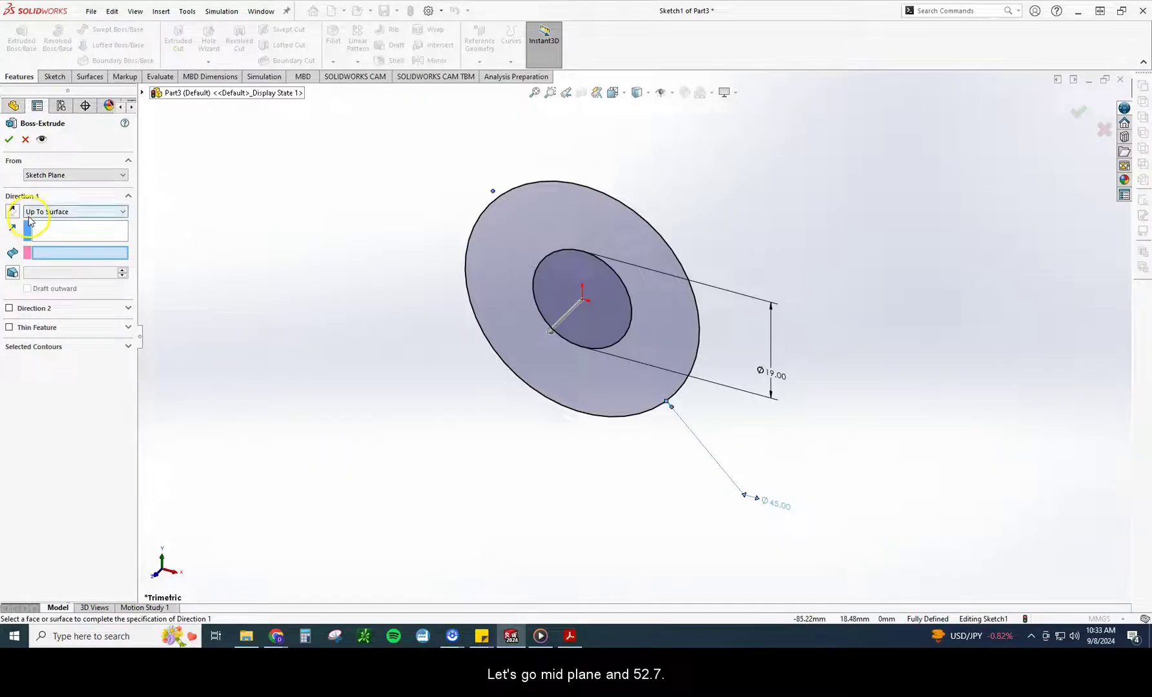
pyautogui.click(53, 212)
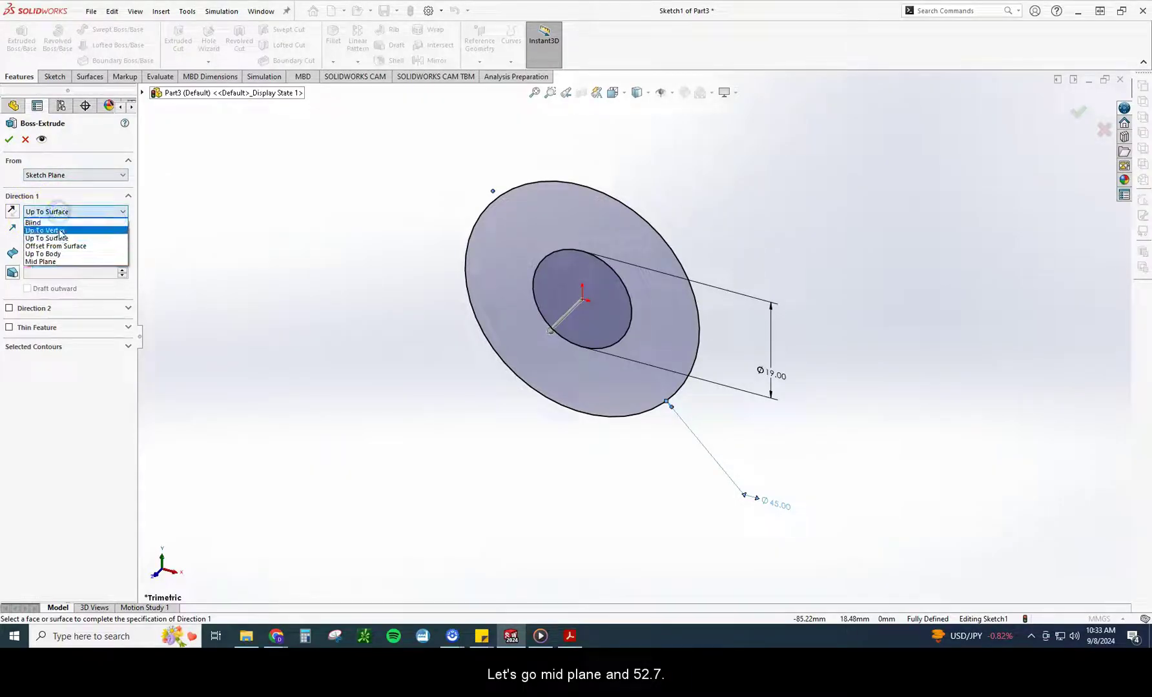
pyautogui.click(61, 262)
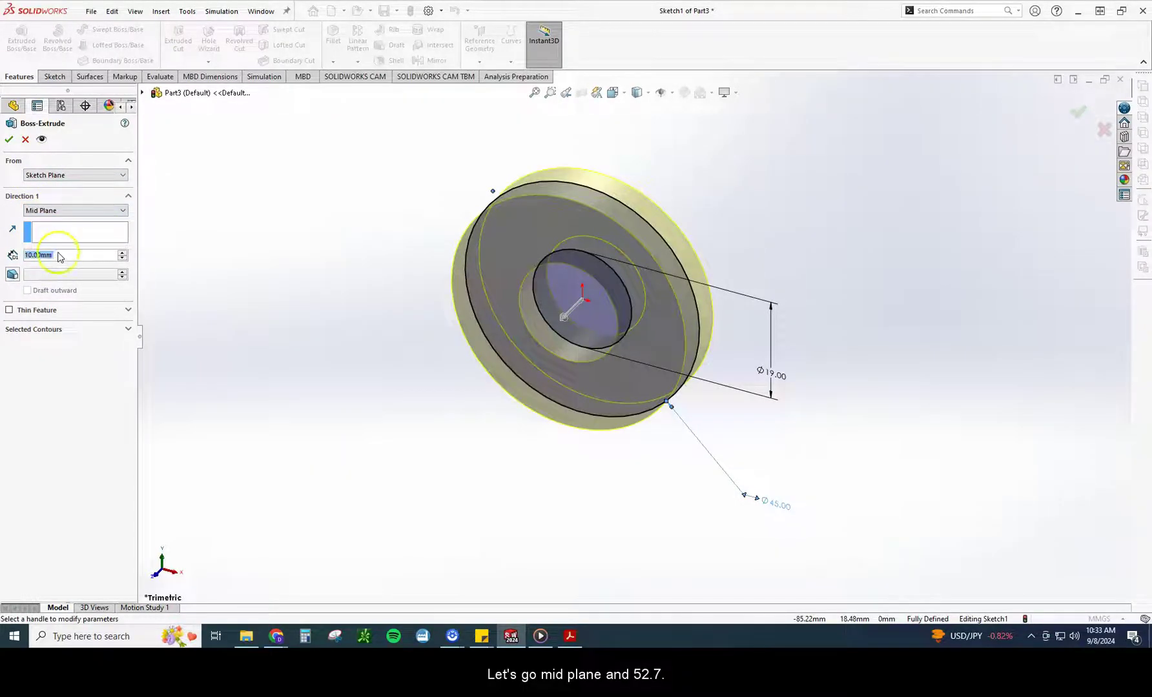
pyautogui.write('52.7')
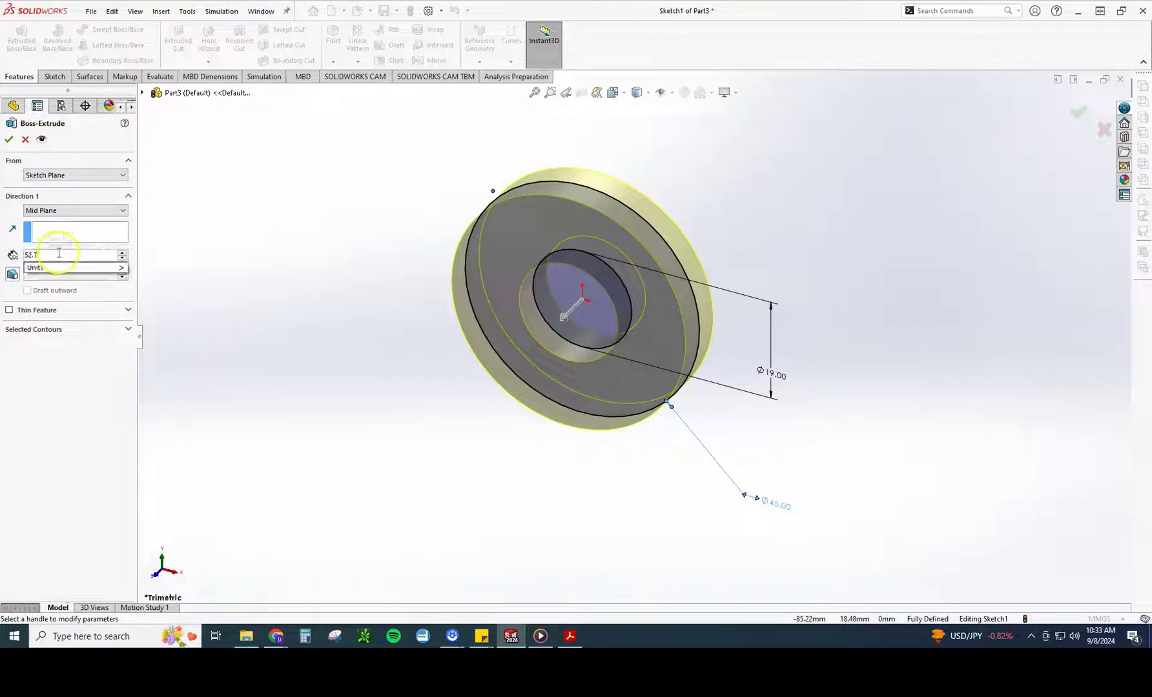
pyautogui.press('Return')
pyautogui.click(9, 139)
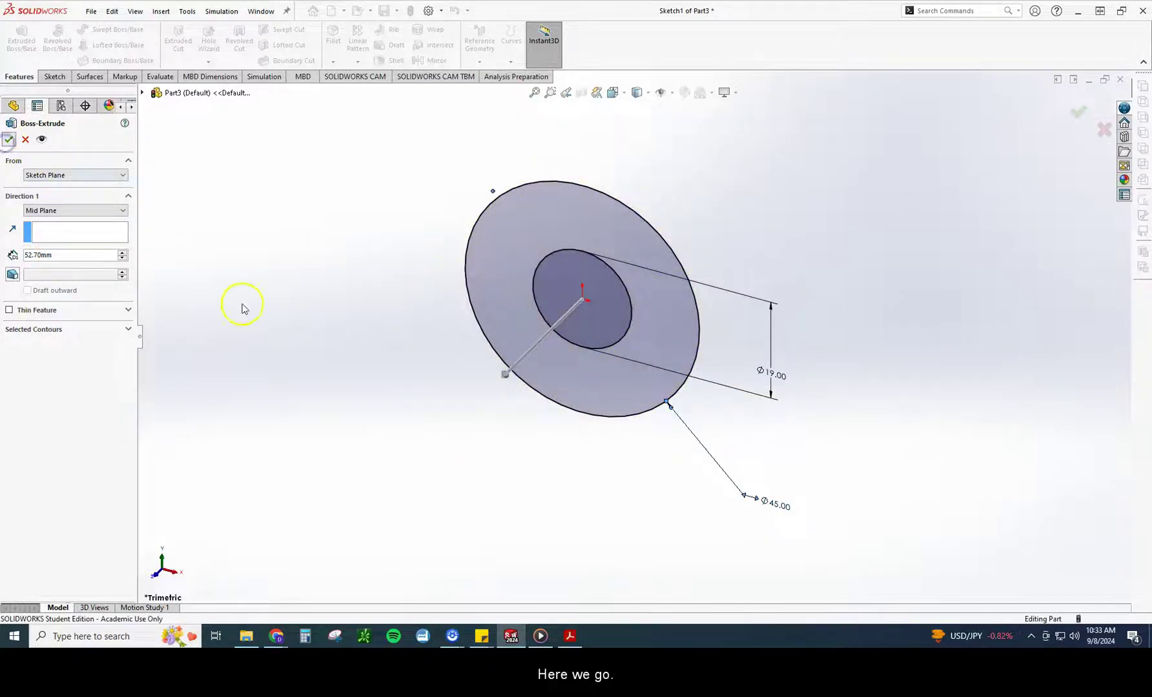
# Step: Start a new sketch on the Front Plane through the middle of the hub and show it in front view
pyautogui.scroll(3, 456, 366)
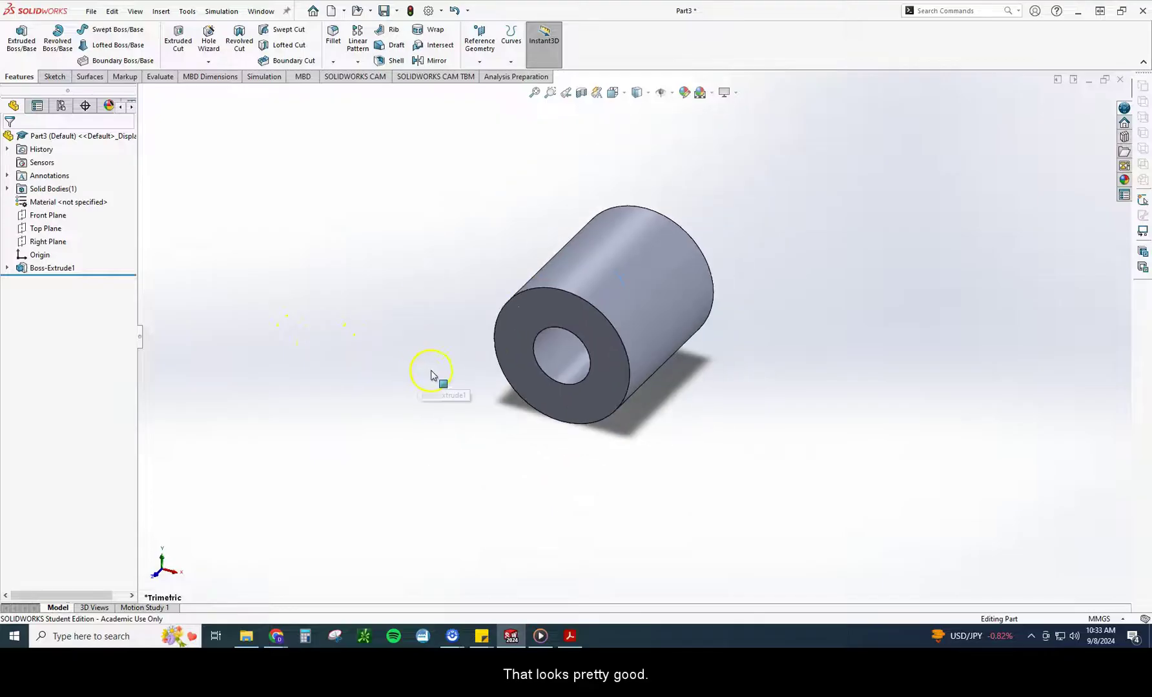
pyautogui.click(614, 92)
pyautogui.click(632, 141)
pyautogui.click(45, 217)
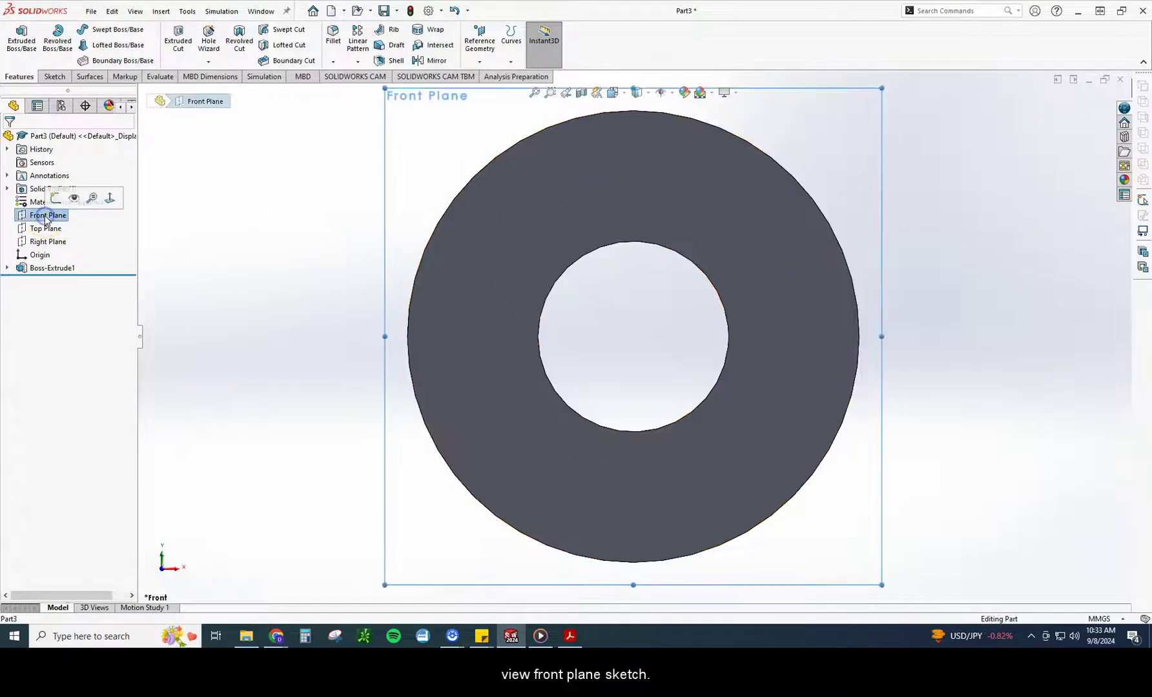
pyautogui.click(55, 203)
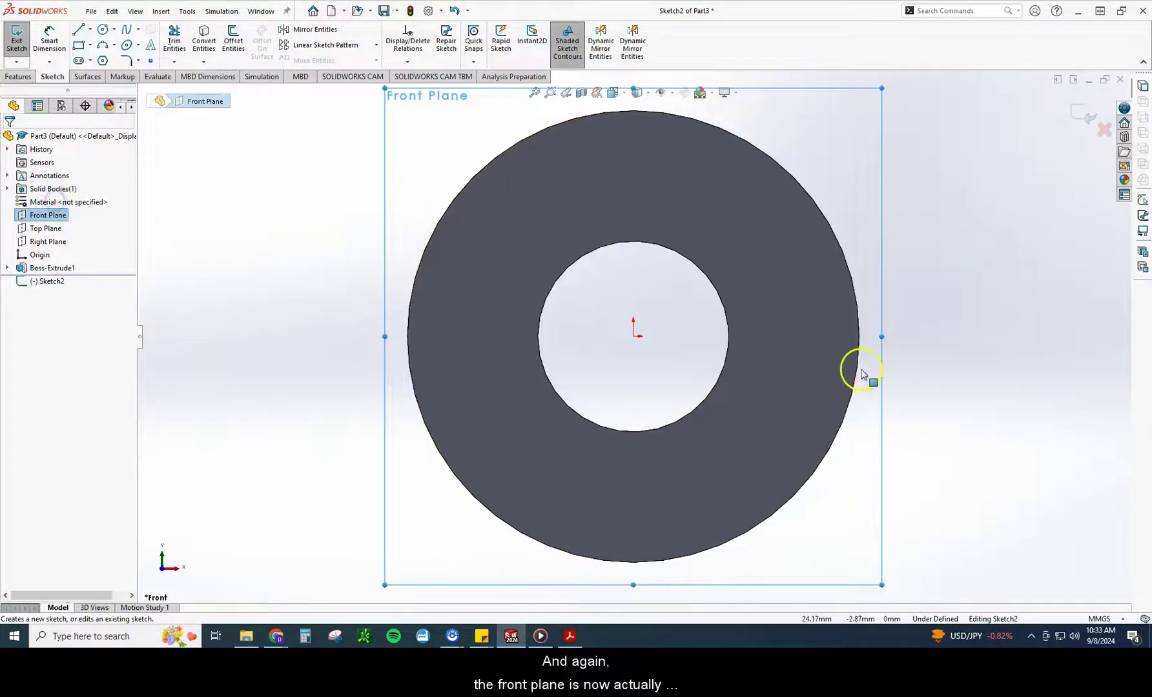
pyautogui.moveTo(870, 368)
pyautogui.mouseDown(button='middle')
pyautogui.moveTo(809, 401)
pyautogui.moveTo(825, 390)
pyautogui.mouseUp(button='middle')
pyautogui.click(615, 94)
pyautogui.click(623, 147)
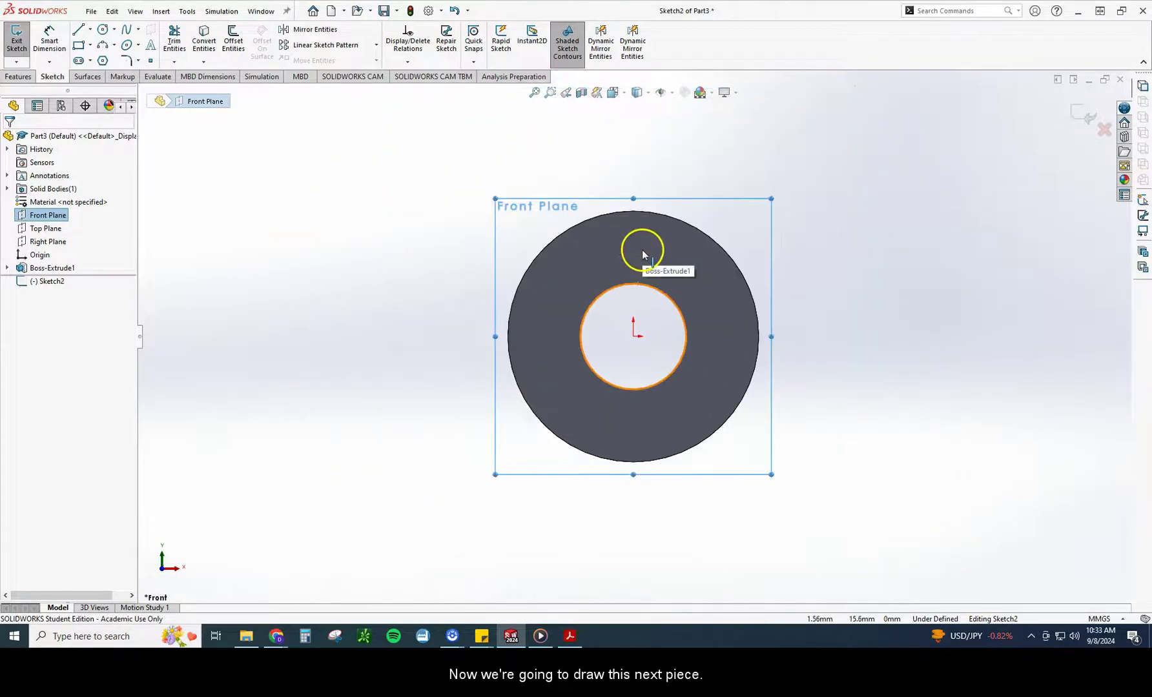
# Step: Sketch a horizontal centerline about 111 mm long from the origin towards the left of the hub
pyautogui.click(90, 30)
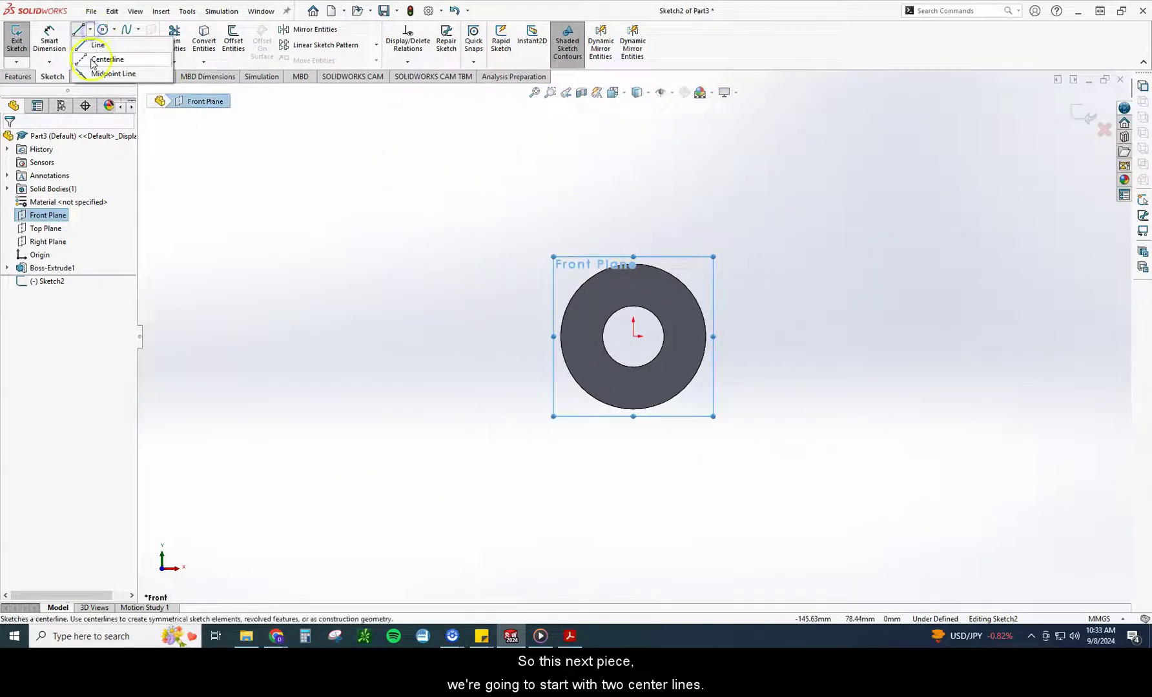
pyautogui.click(91, 60)
pyautogui.click(633, 335)
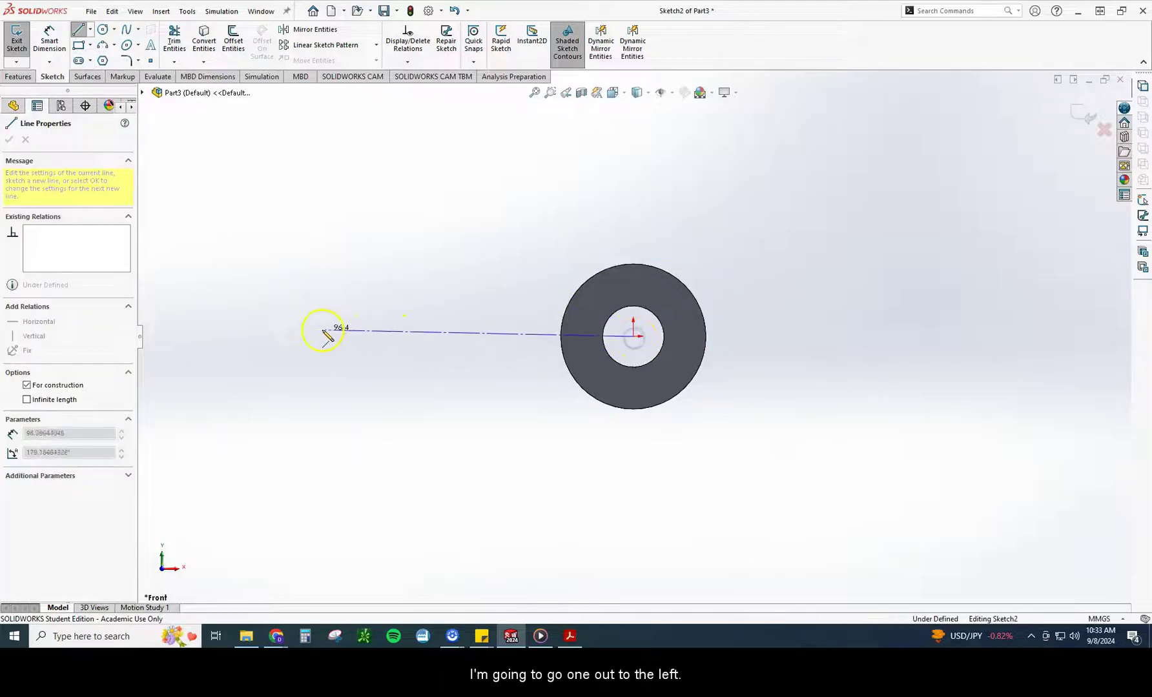
pyautogui.click(274, 336)
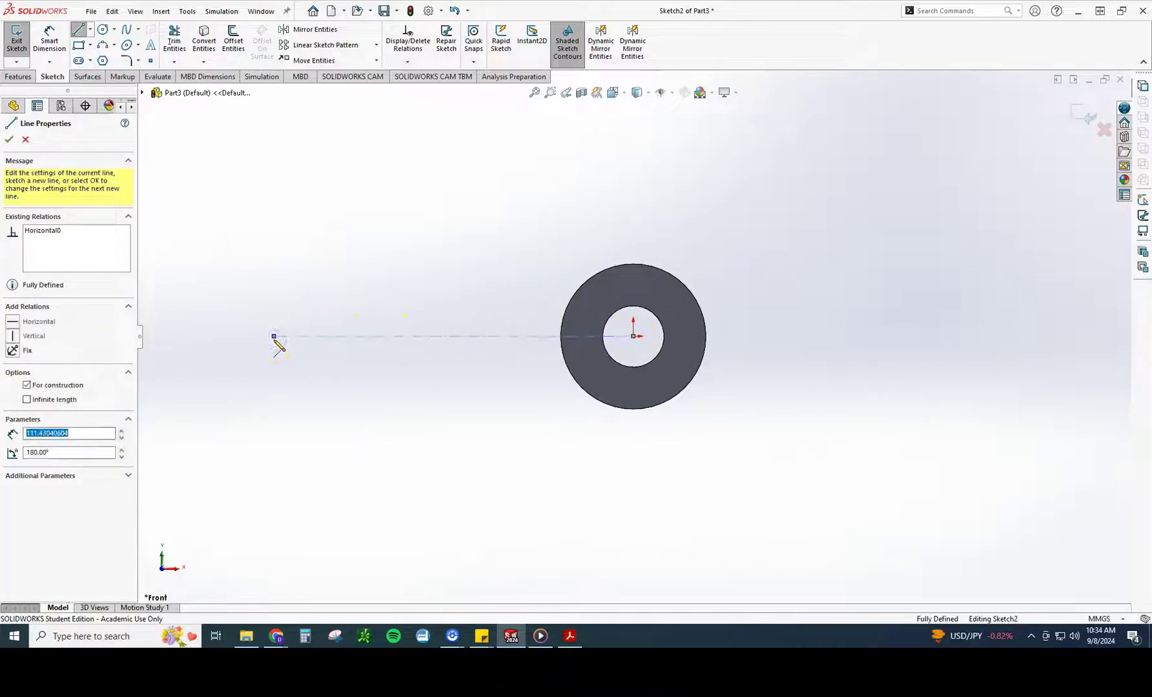
pyautogui.press('Escape')
pyautogui.rightClick(434, 367)
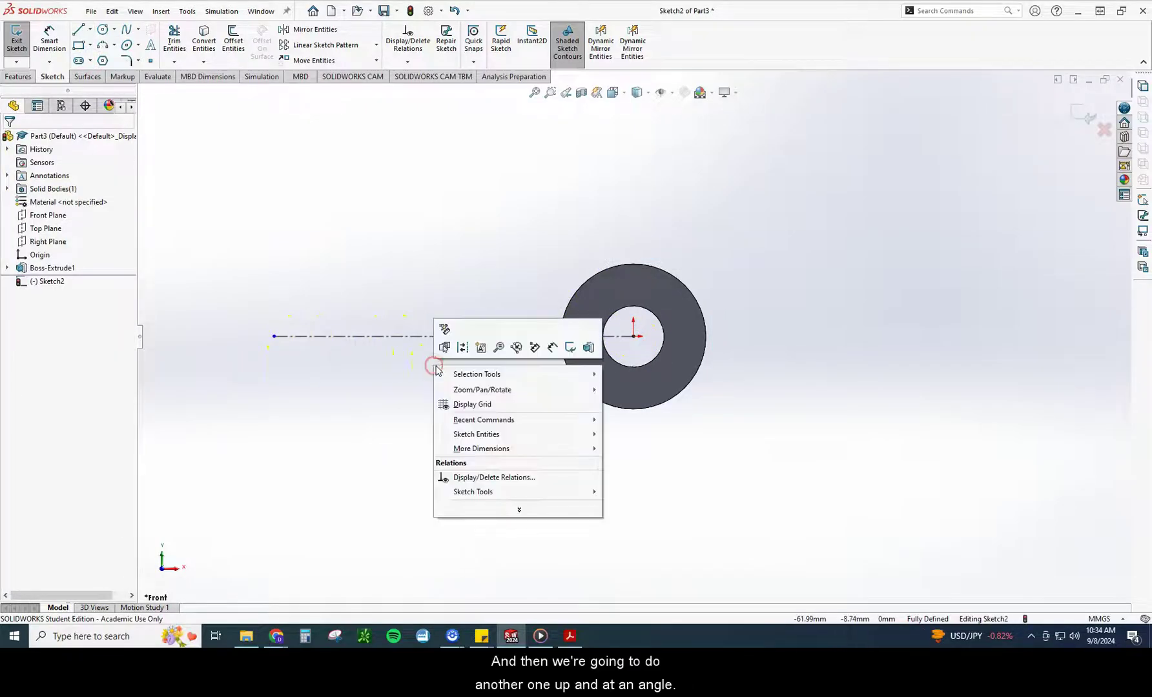
# Step: Sketch a second centerline from the origin, slanting up and to the left above the horizontal one
pyautogui.click(95, 33)
pyautogui.click(106, 69)
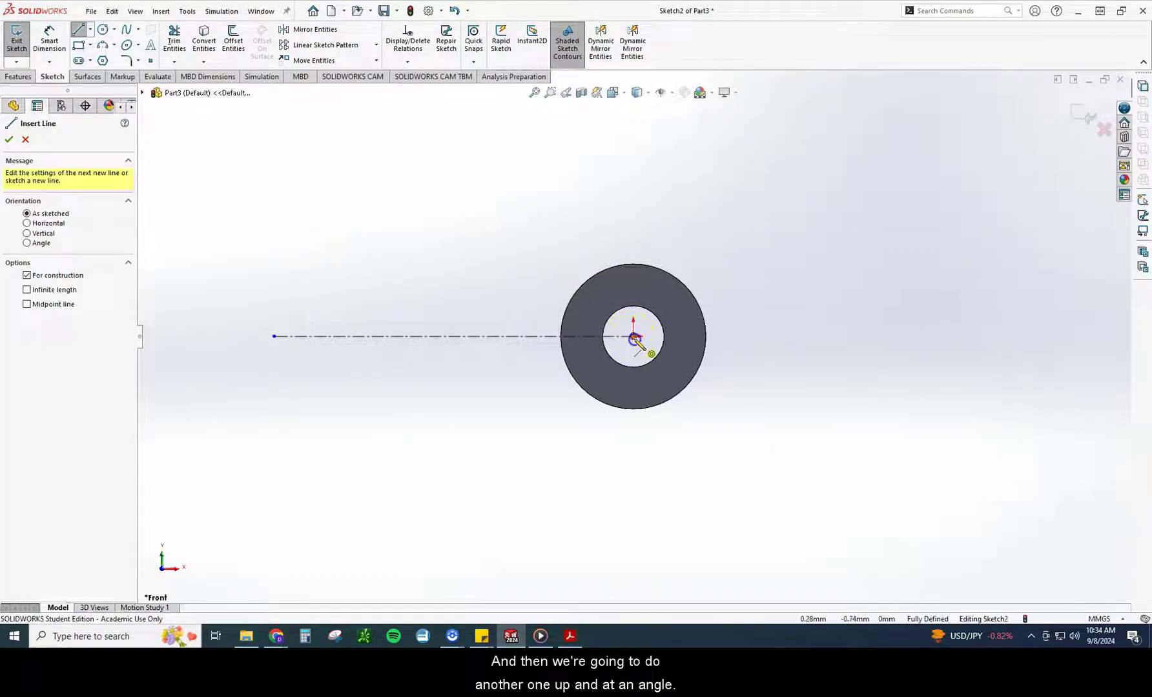
pyautogui.moveTo(635, 337); pyautogui.dragTo(456, 127)
pyautogui.press('Escape')
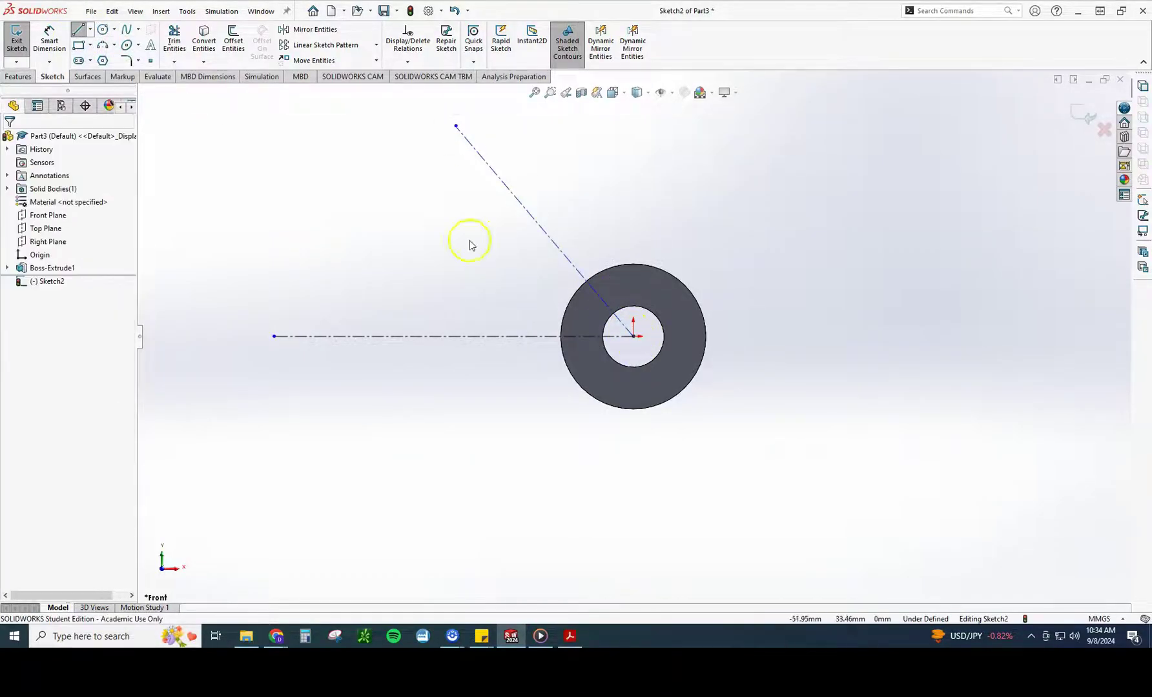
# Step: Look up the two arm lengths in the PDF drawing and dimension the horizontal centerline to 120 mm
pyautogui.click(511, 636)
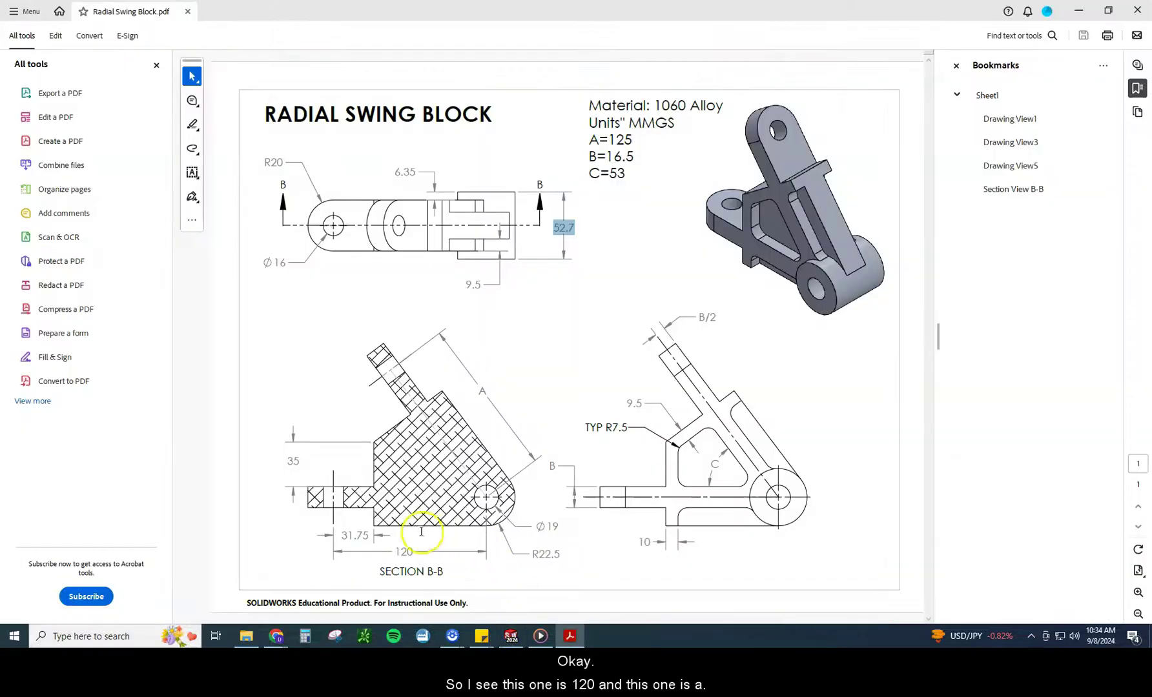
pyautogui.doubleClick(403, 552)
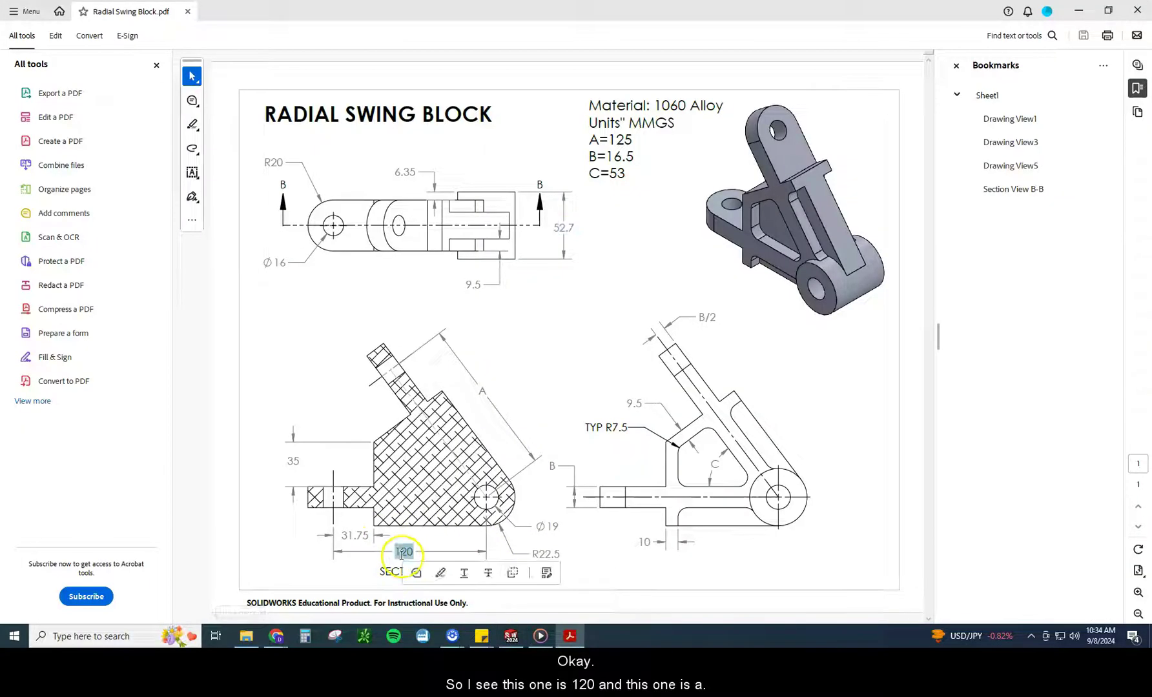
pyautogui.doubleClick(481, 390)
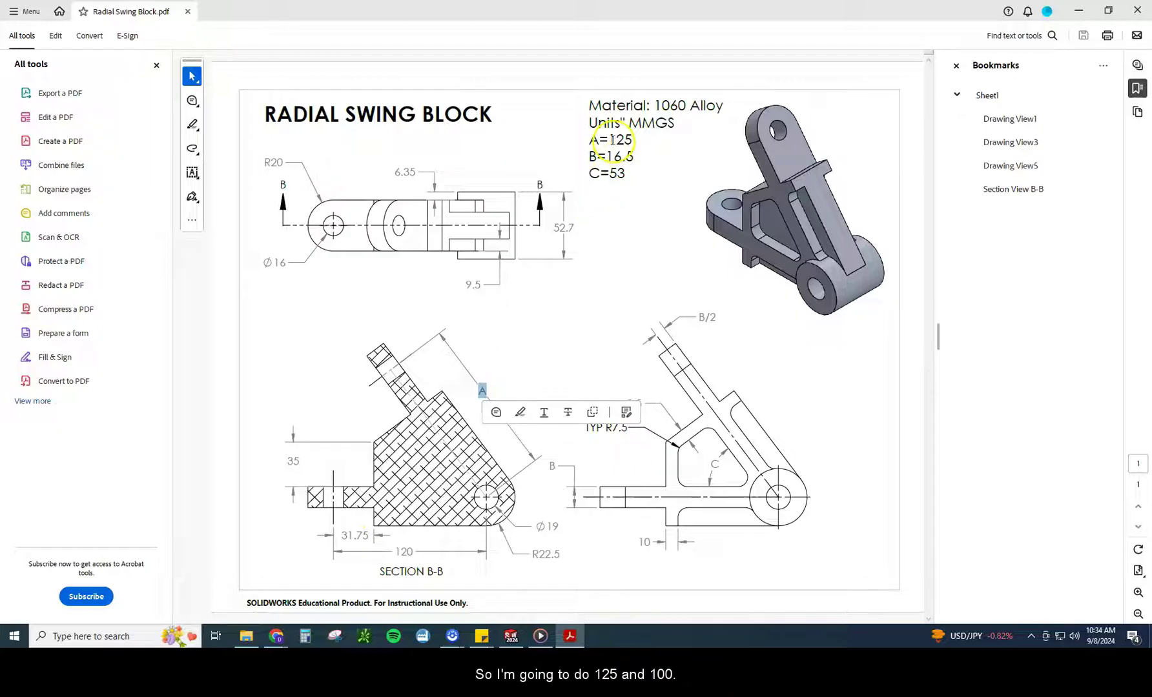
pyautogui.click(510, 636)
pyautogui.press('d')
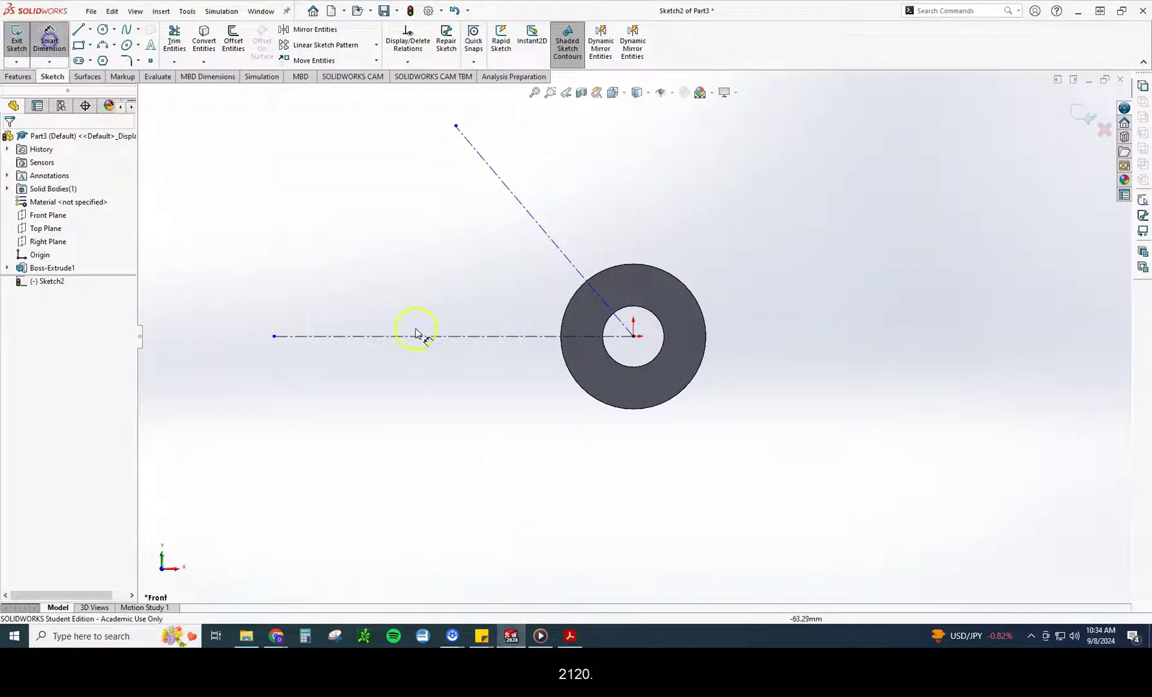
pyautogui.click(434, 337)
pyautogui.click(443, 441)
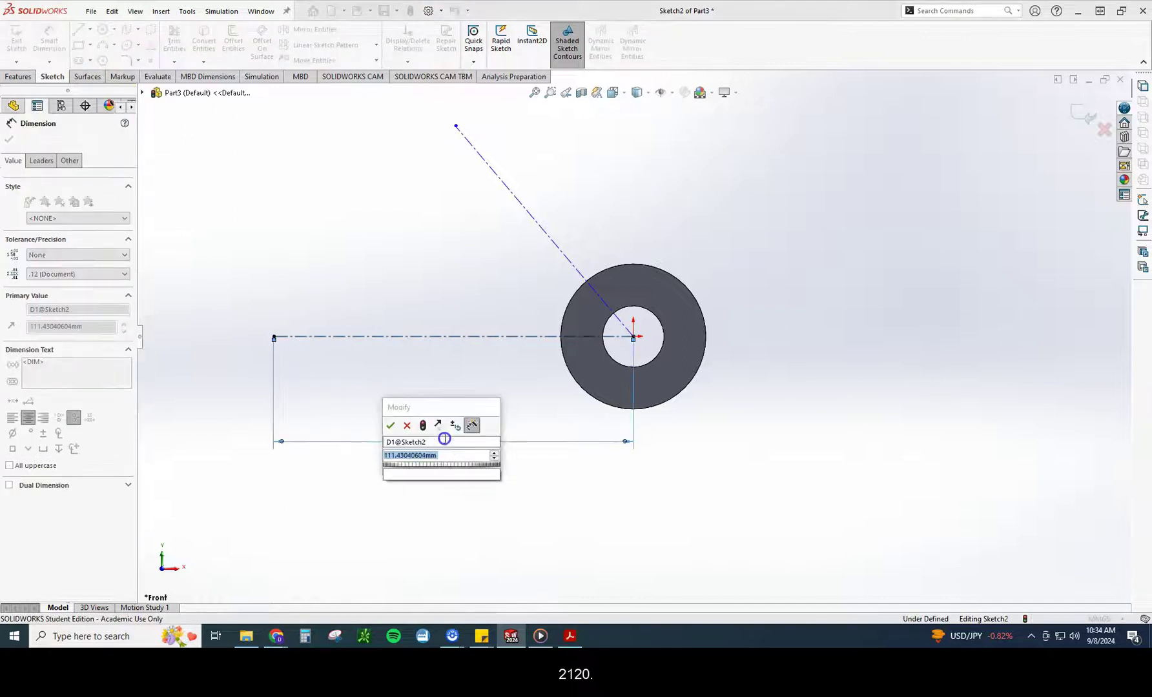
pyautogui.press('Return')
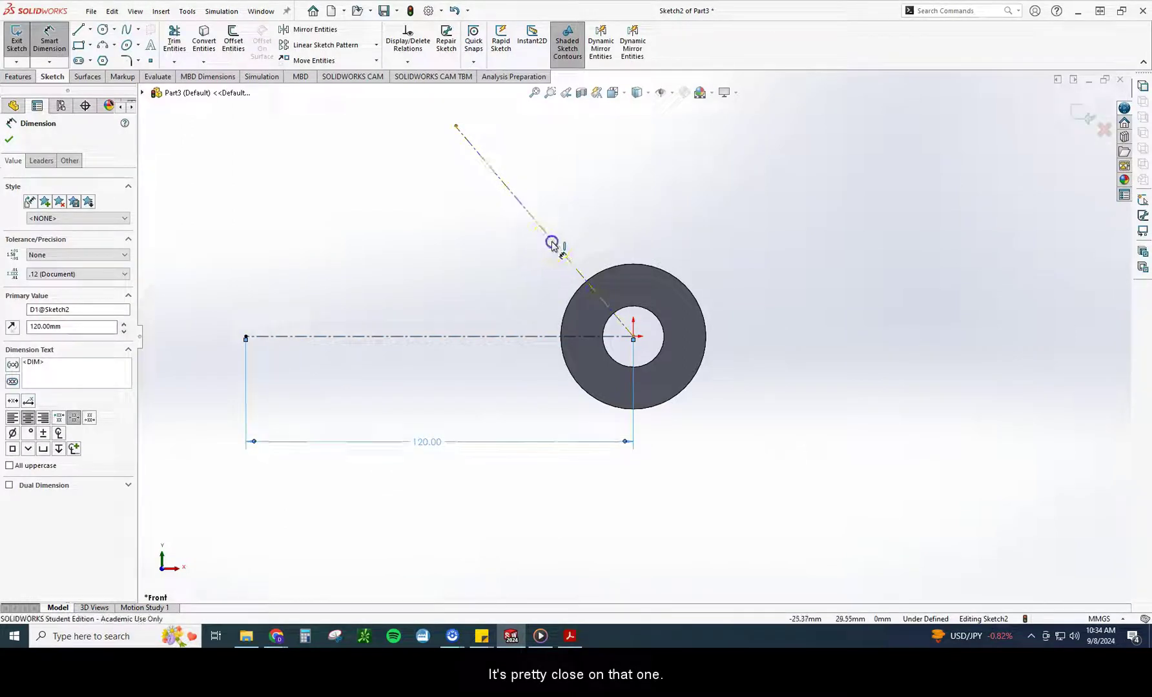
# Step: Dimension the slanted centerline's length to 125 mm
pyautogui.click(554, 244)
pyautogui.click(632, 152)
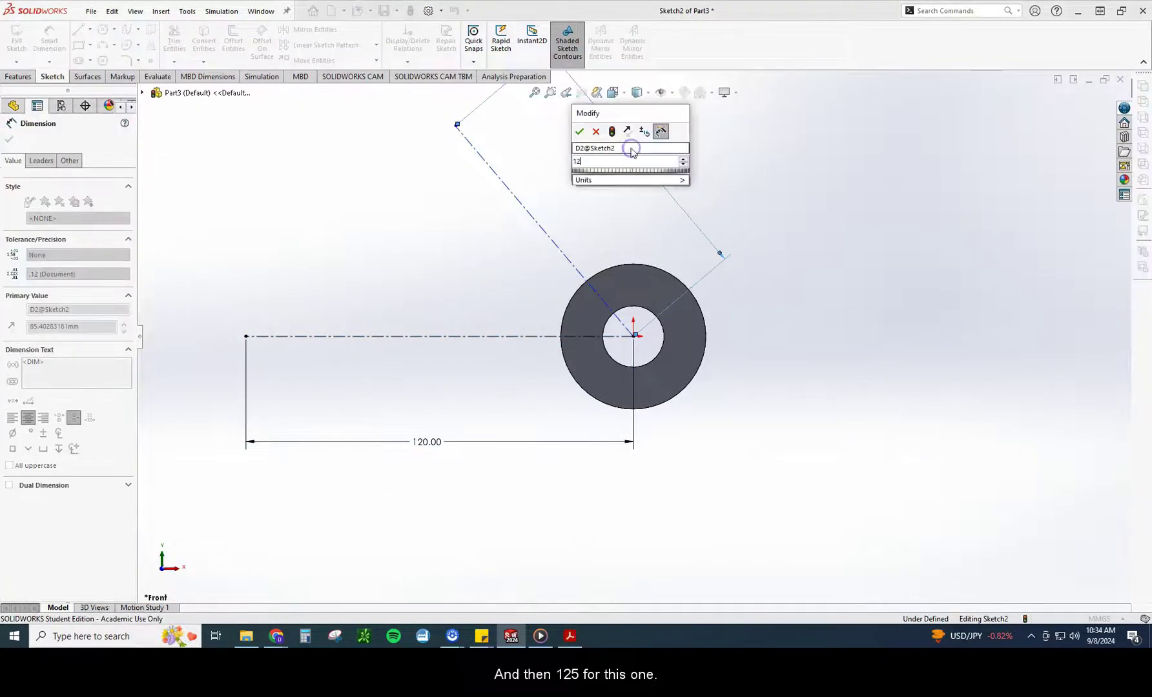
pyautogui.write('125')
pyautogui.press('Return')
# Step: Dimension the angle between the slanted and horizontal centerlines to 53 degrees
pyautogui.scroll(-4, 607, 194)
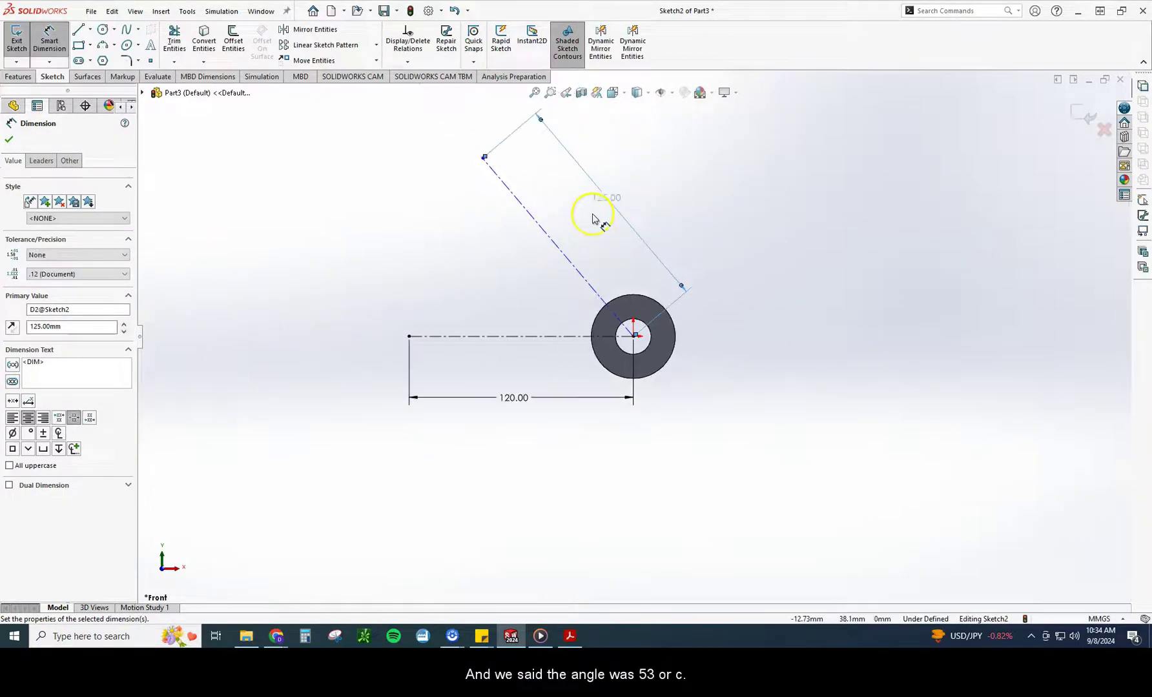
pyautogui.click(585, 286)
pyautogui.click(579, 335)
pyautogui.click(565, 297)
pyautogui.write('53')
pyautogui.press('Return')
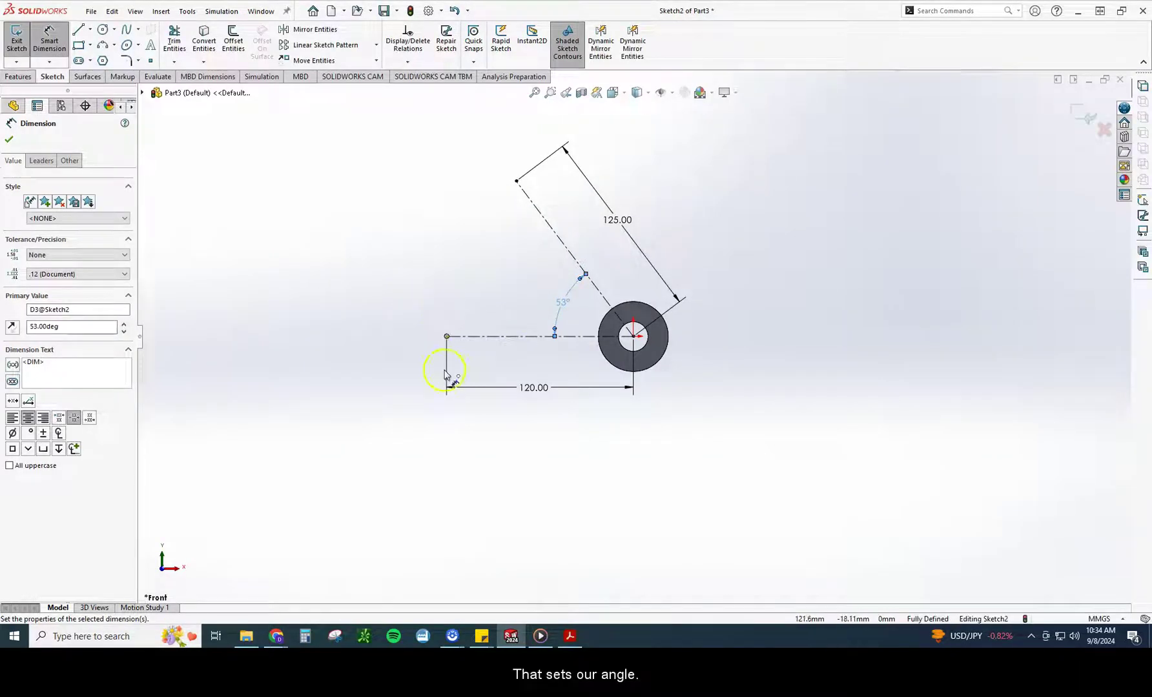
# Step: Check the PDF drawing for the section view's step distance and height, the B/2 offset and the value of B
pyautogui.click(570, 636)
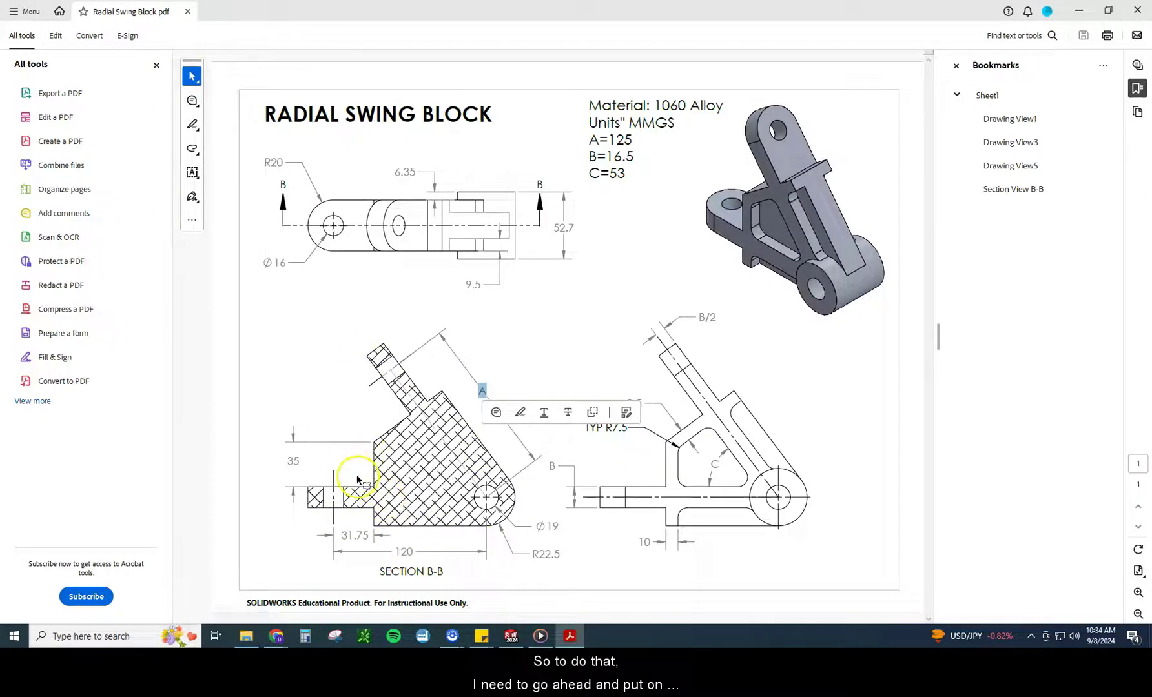
pyautogui.doubleClick(357, 536)
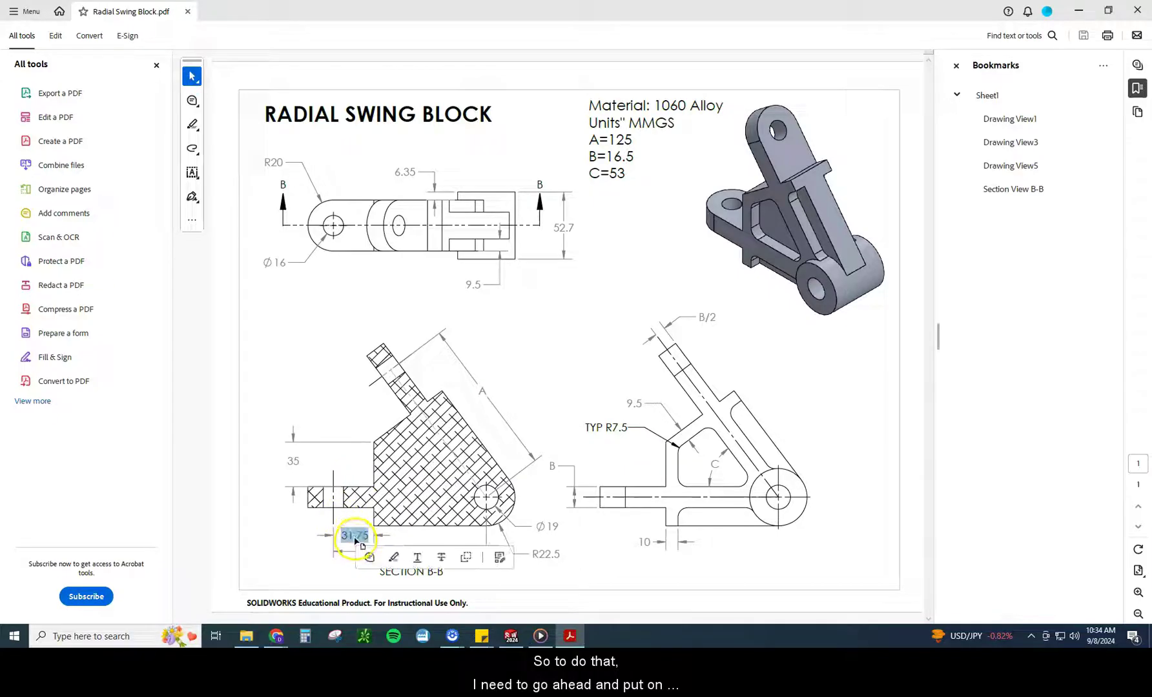
pyautogui.doubleClick(293, 461)
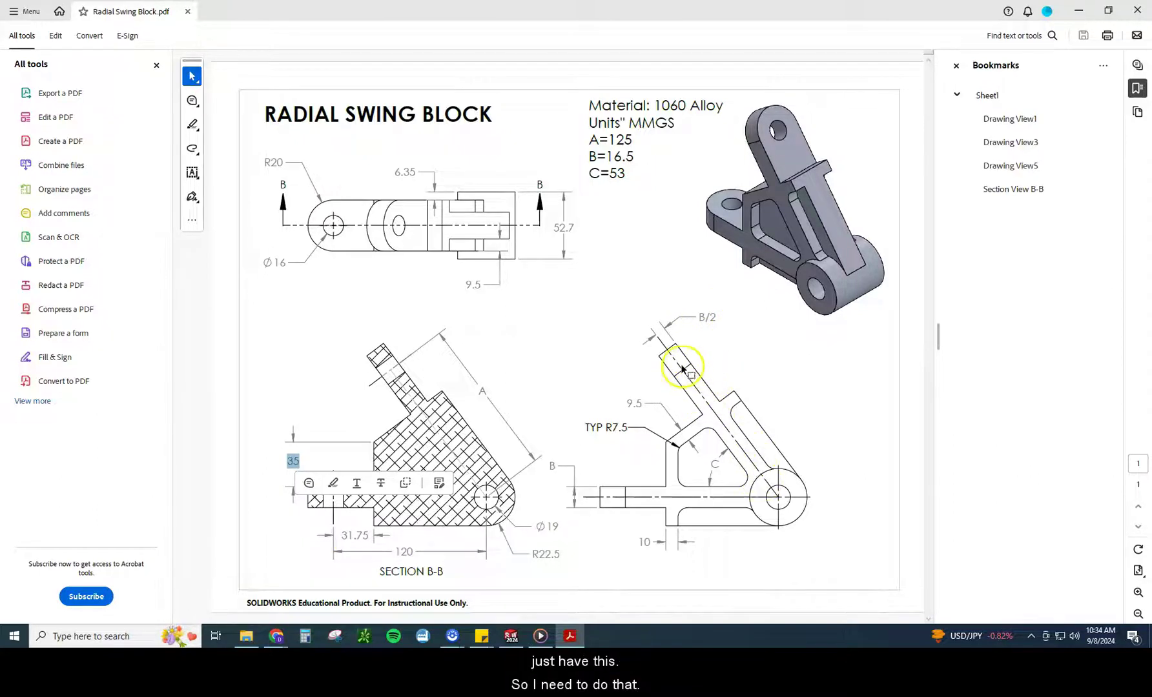
pyautogui.doubleClick(705, 317)
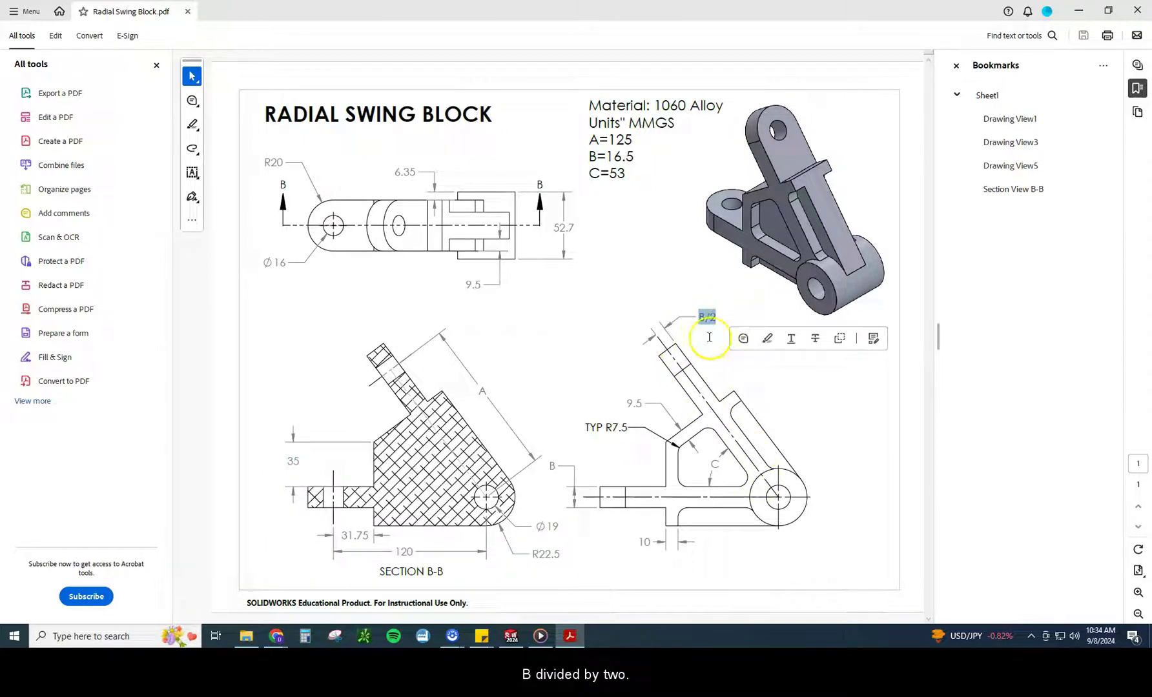
pyautogui.doubleClick(619, 157)
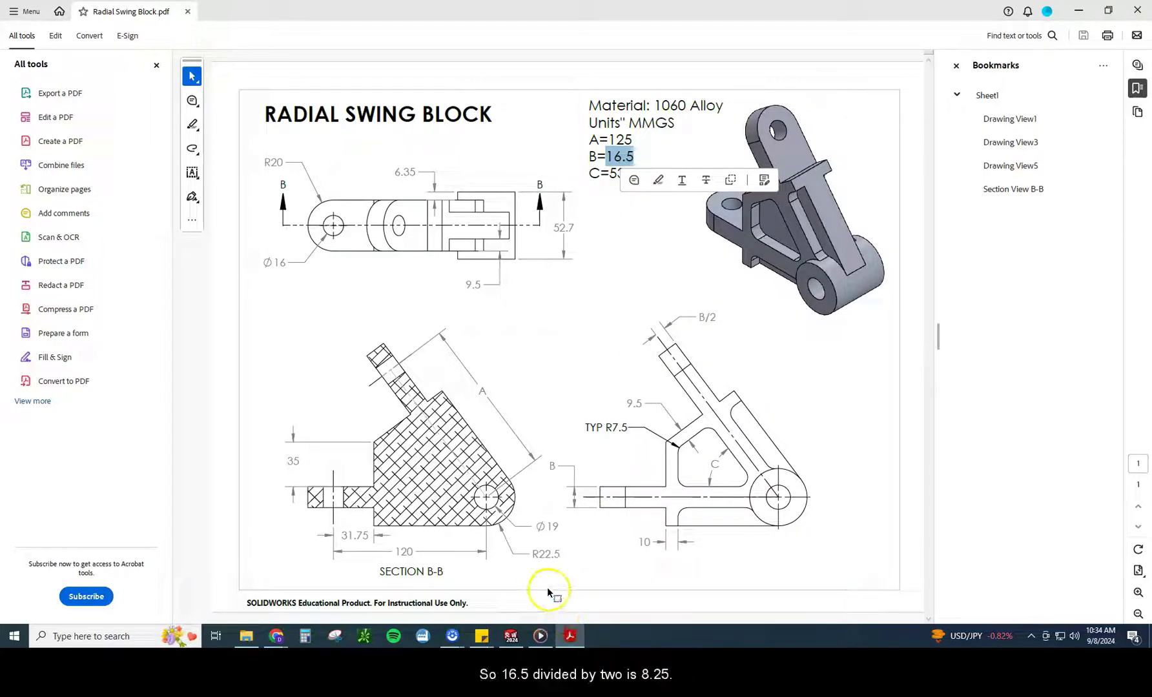
pyautogui.click(513, 638)
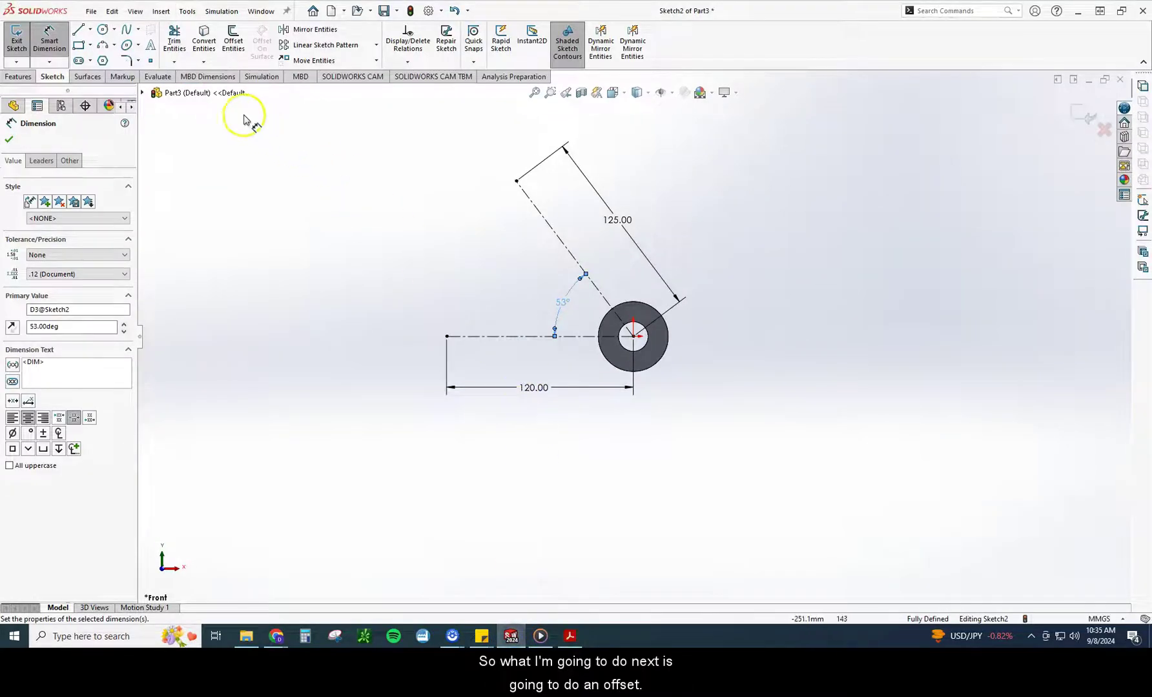
# Step: Offset both centerlines bi-directionally by 8.25 mm to form the sides of the two arms
pyautogui.click(232, 40)
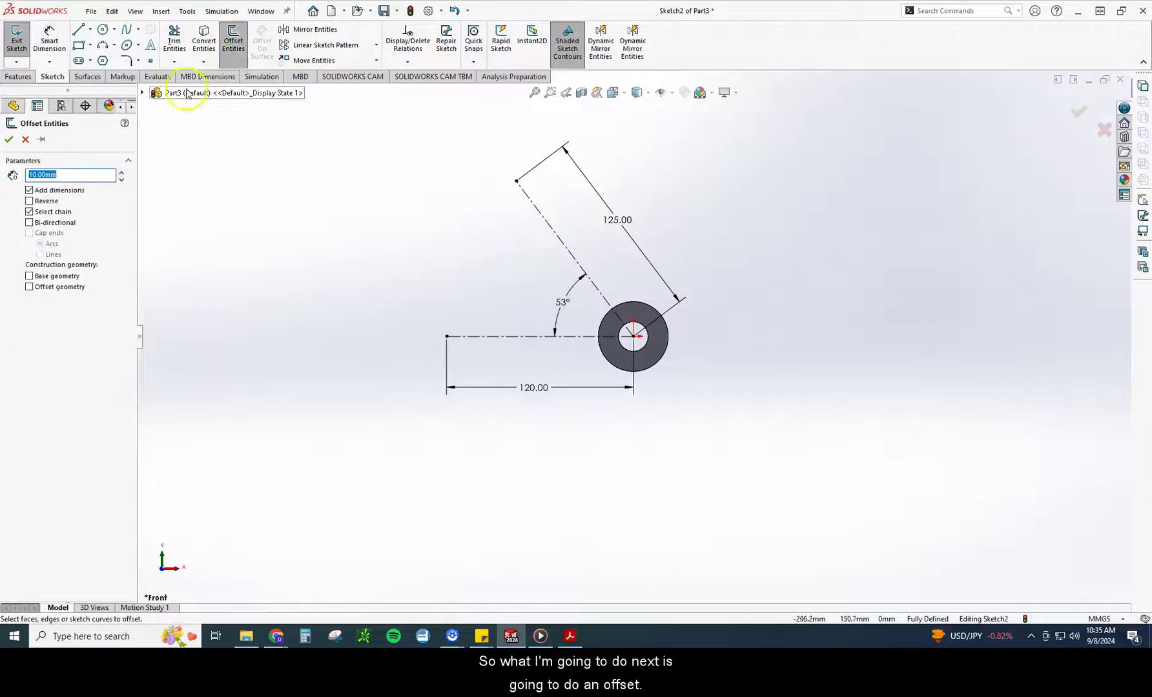
pyautogui.write('8.25')
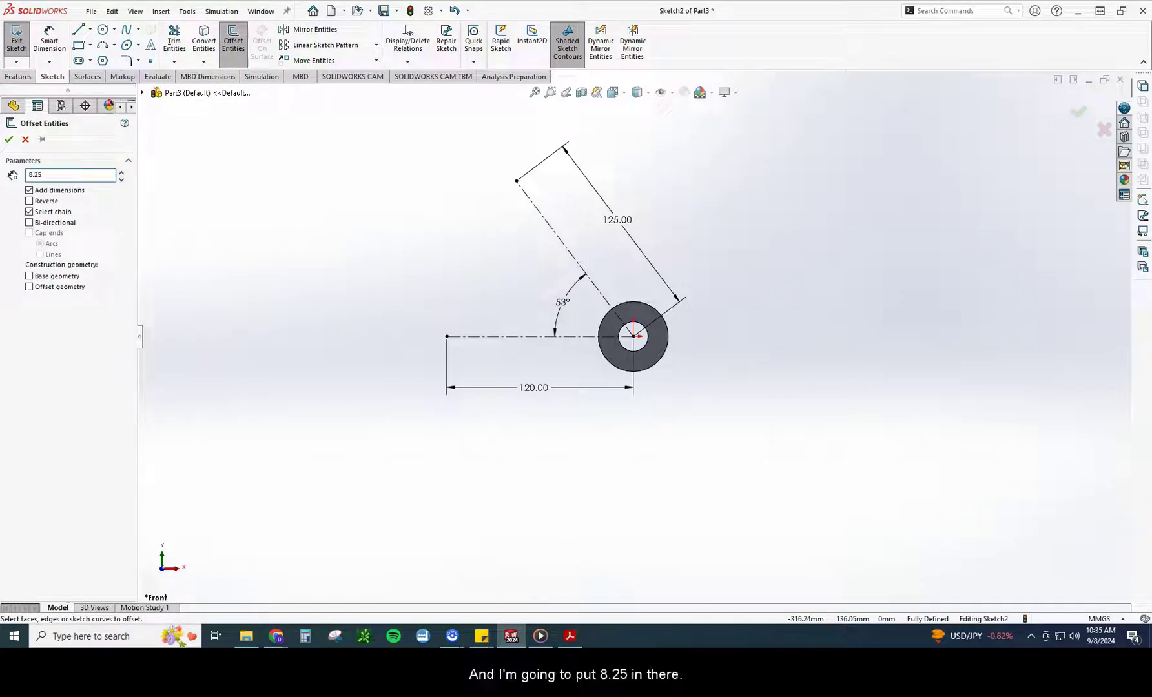
pyautogui.press('Return')
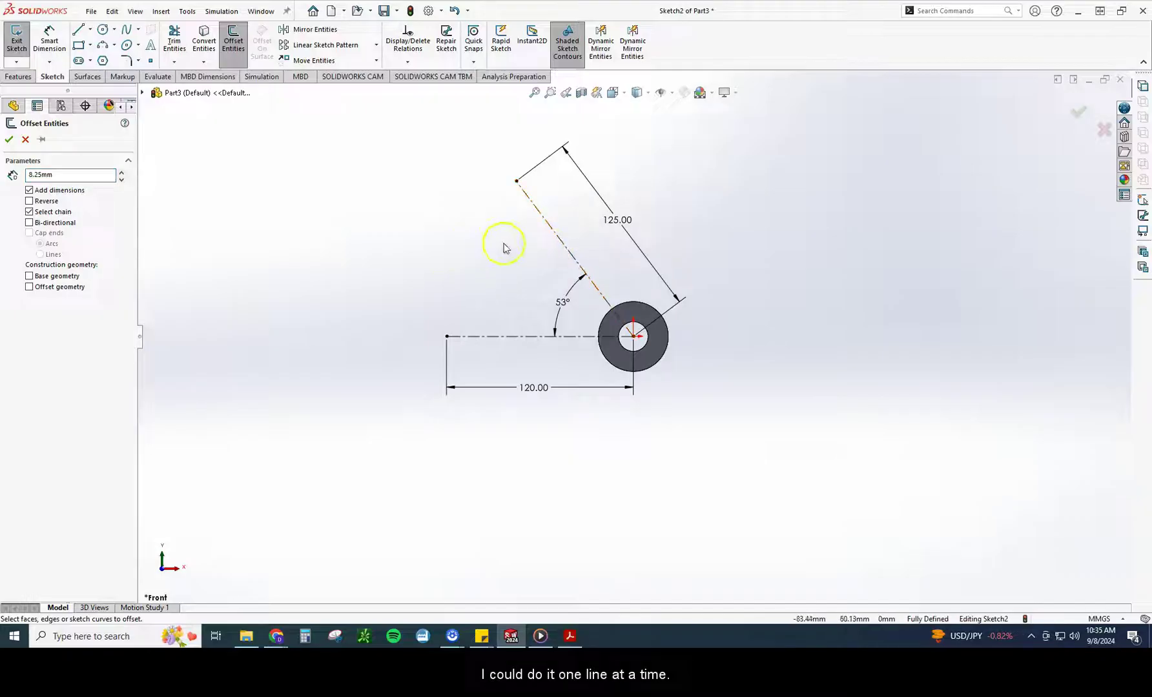
pyautogui.click(553, 233)
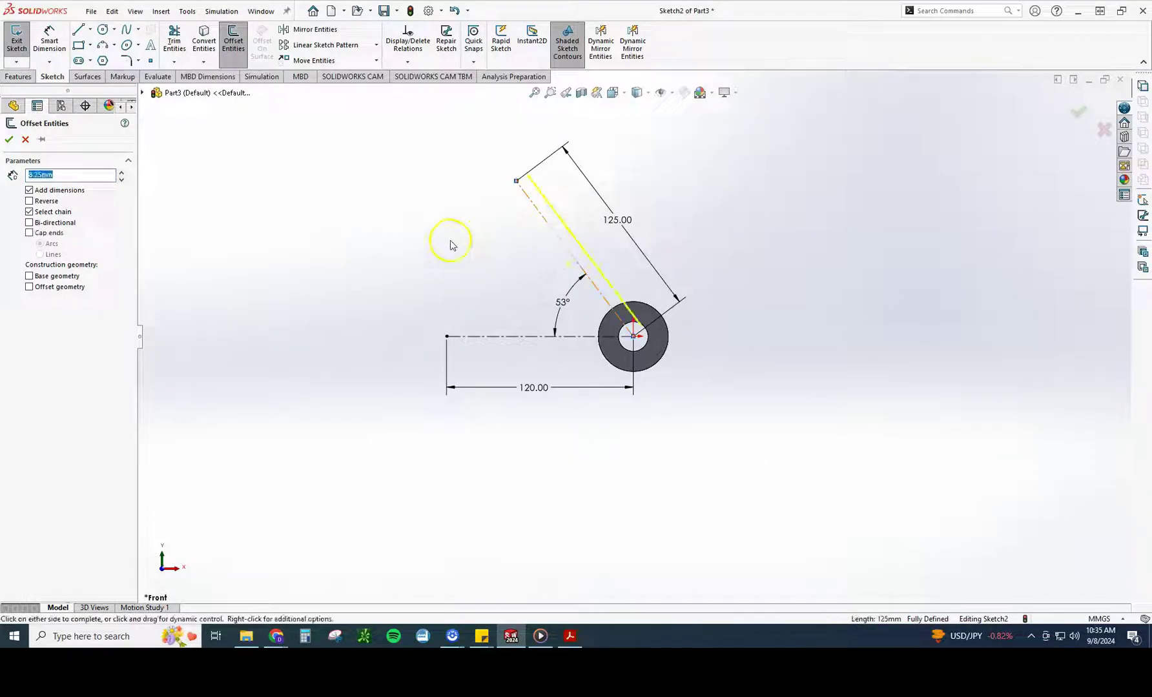
pyautogui.click(29, 223)
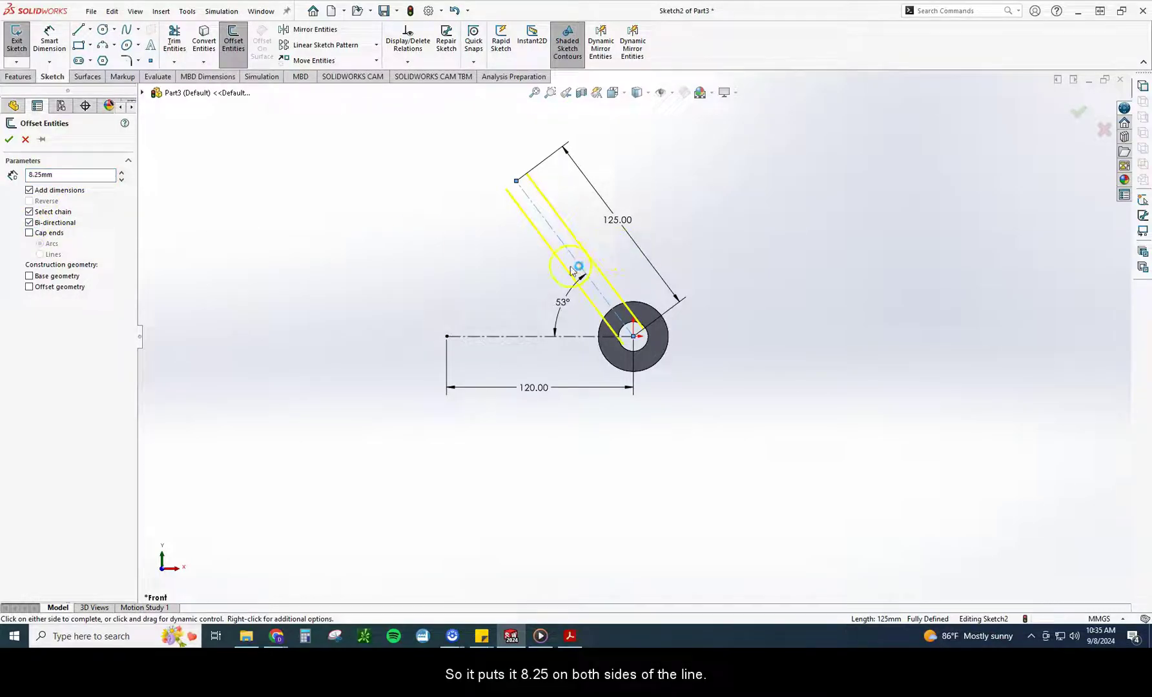
pyautogui.click(536, 336)
pyautogui.click(5, 142)
pyautogui.click(353, 293)
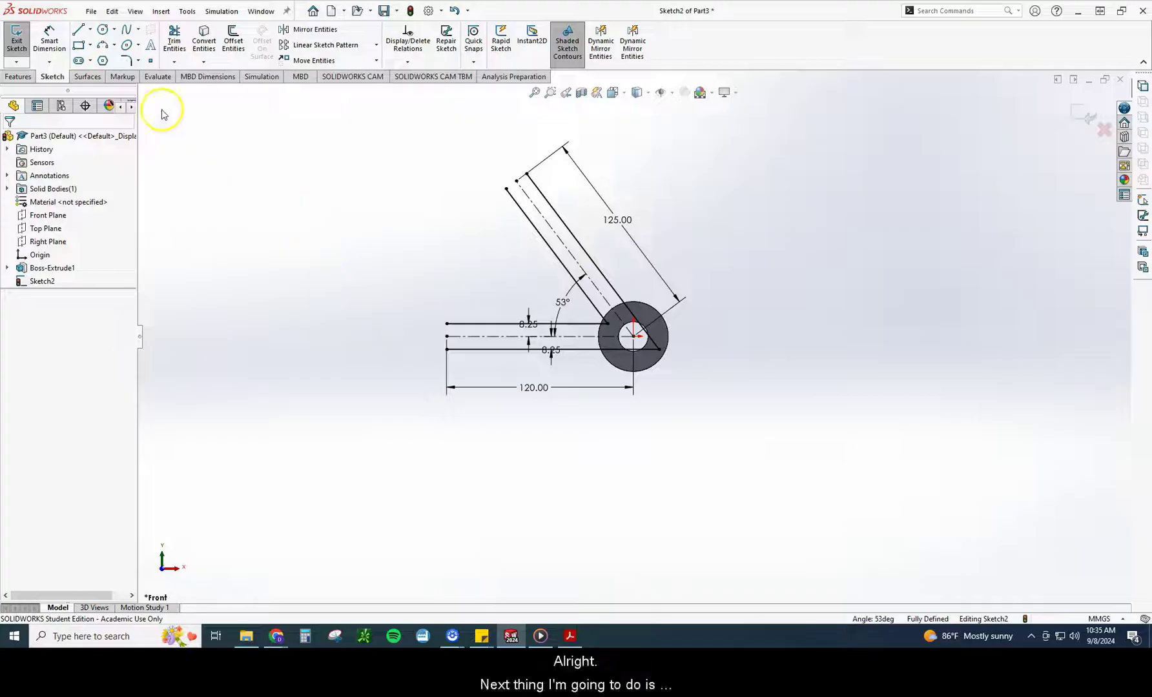
# Step: After checking the body outline in the PDF drawing, sketch a horizontal line about 93 mm long leftward from the hub's lowest point
pyautogui.click(76, 31)
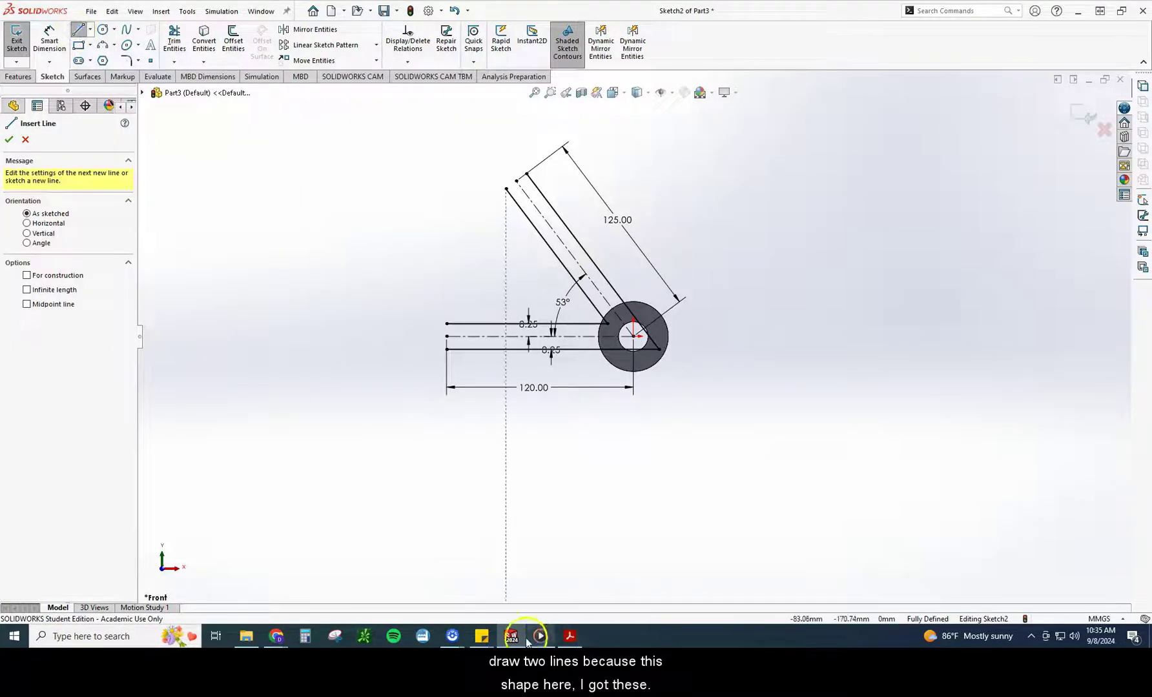
pyautogui.click(569, 636)
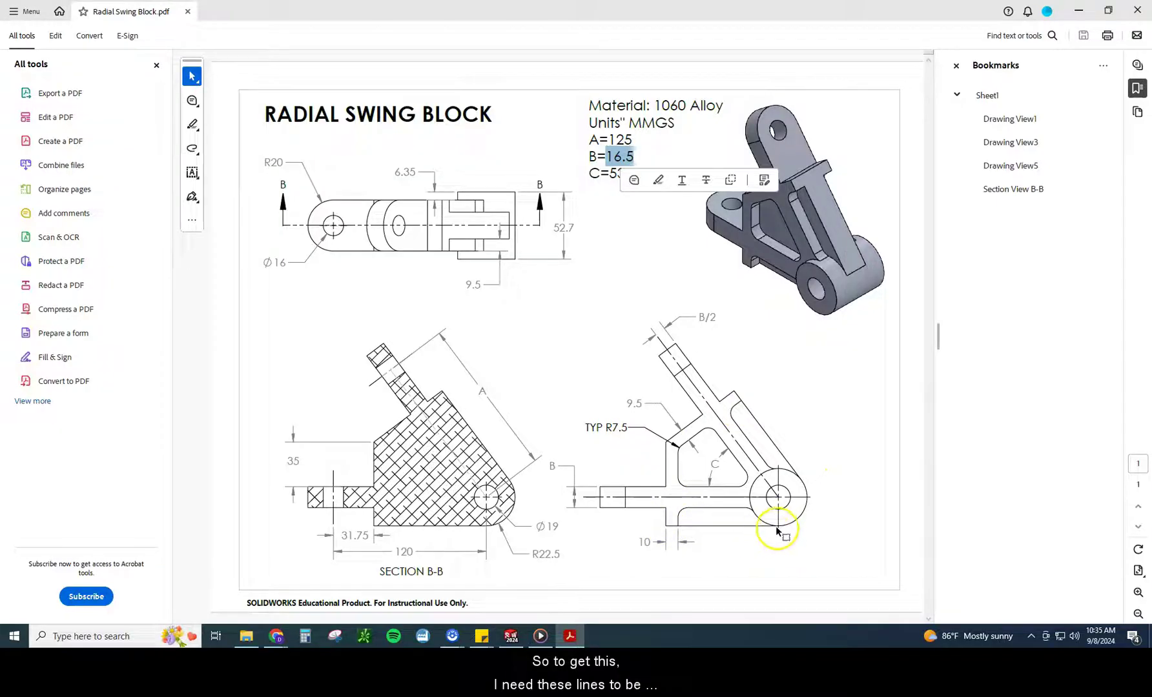
pyautogui.click(512, 636)
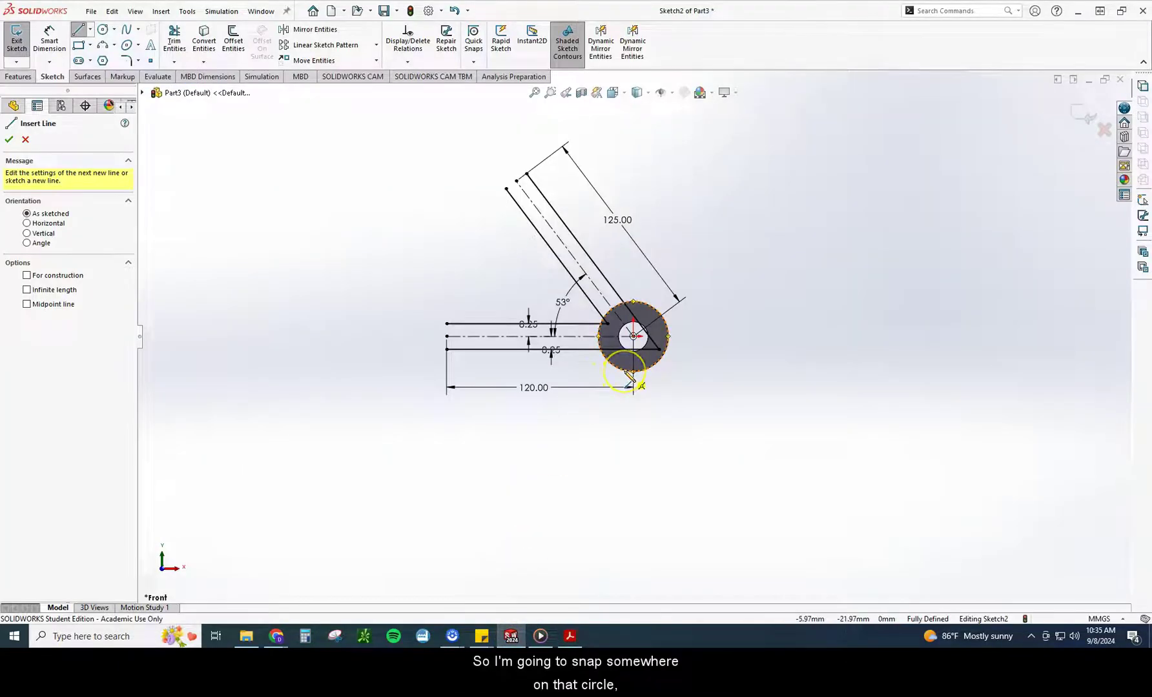
pyautogui.click(629, 373)
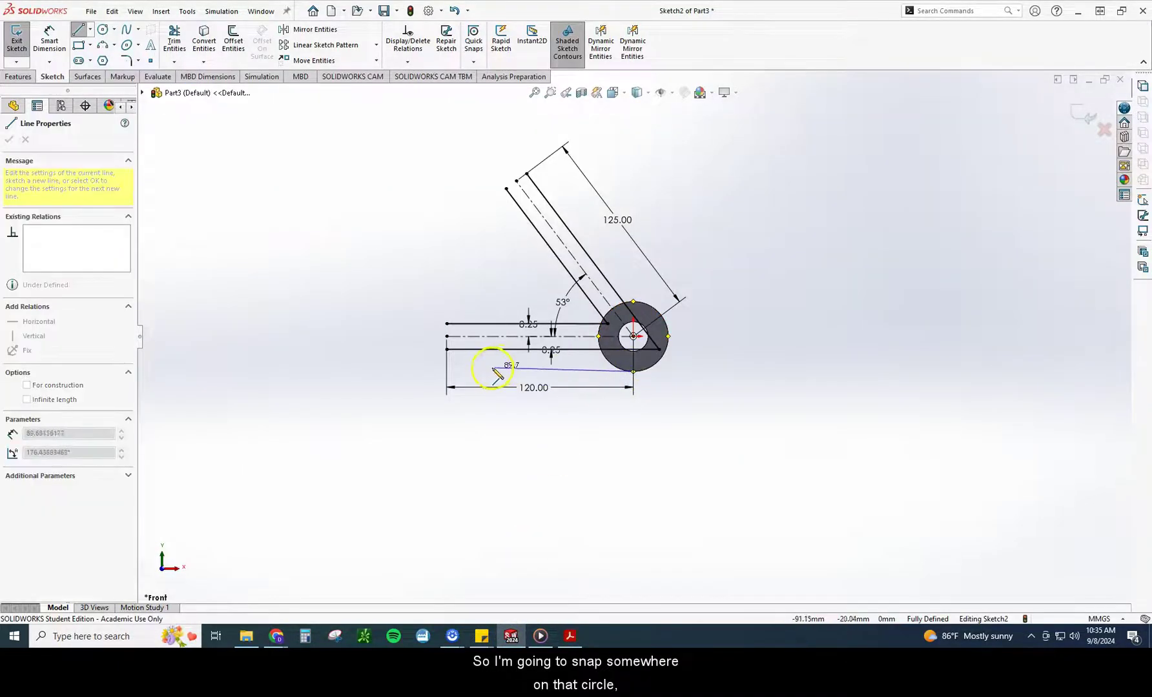
pyautogui.click(488, 371)
pyautogui.press('Escape')
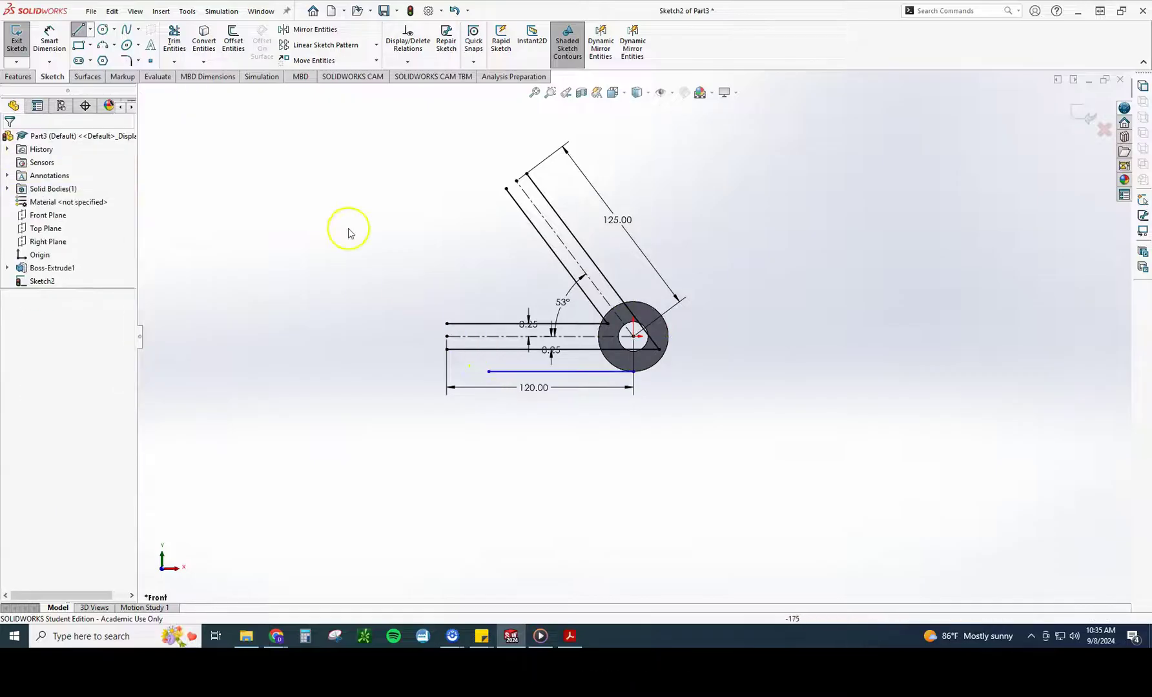
# Step: Add a Tangent relation between the lower horizontal line and the hub's outer circle
pyautogui.click(582, 372)
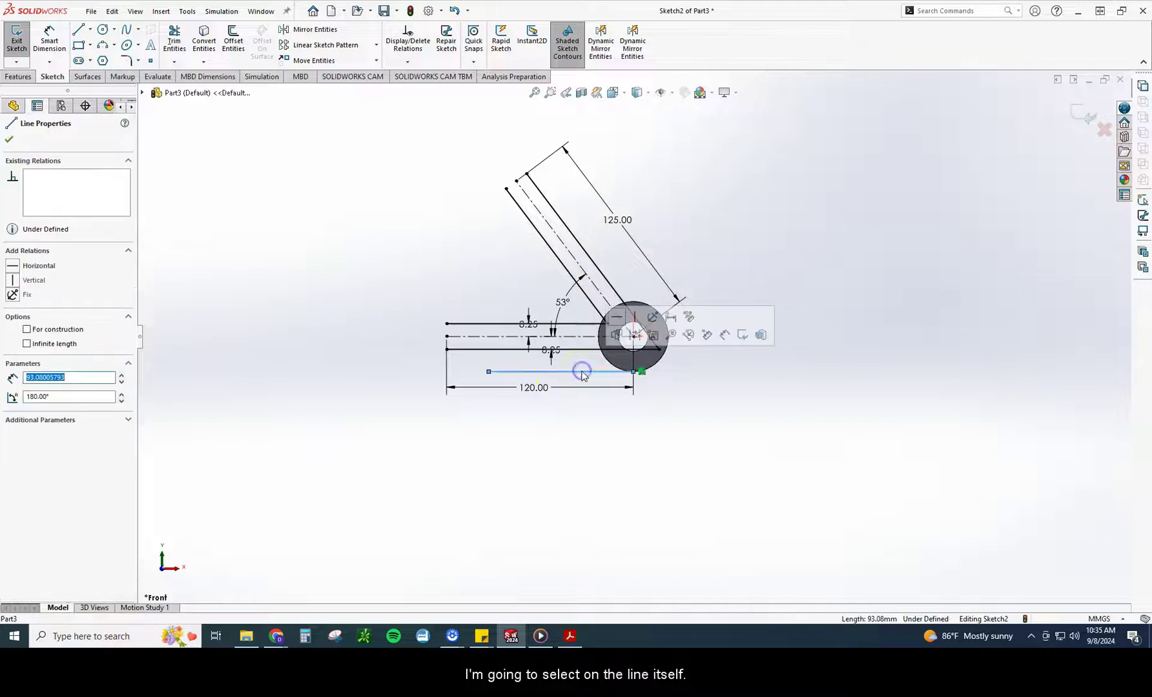
pyautogui.keyDown('ctrl'); pyautogui.click(657, 369); pyautogui.keyUp('ctrl')
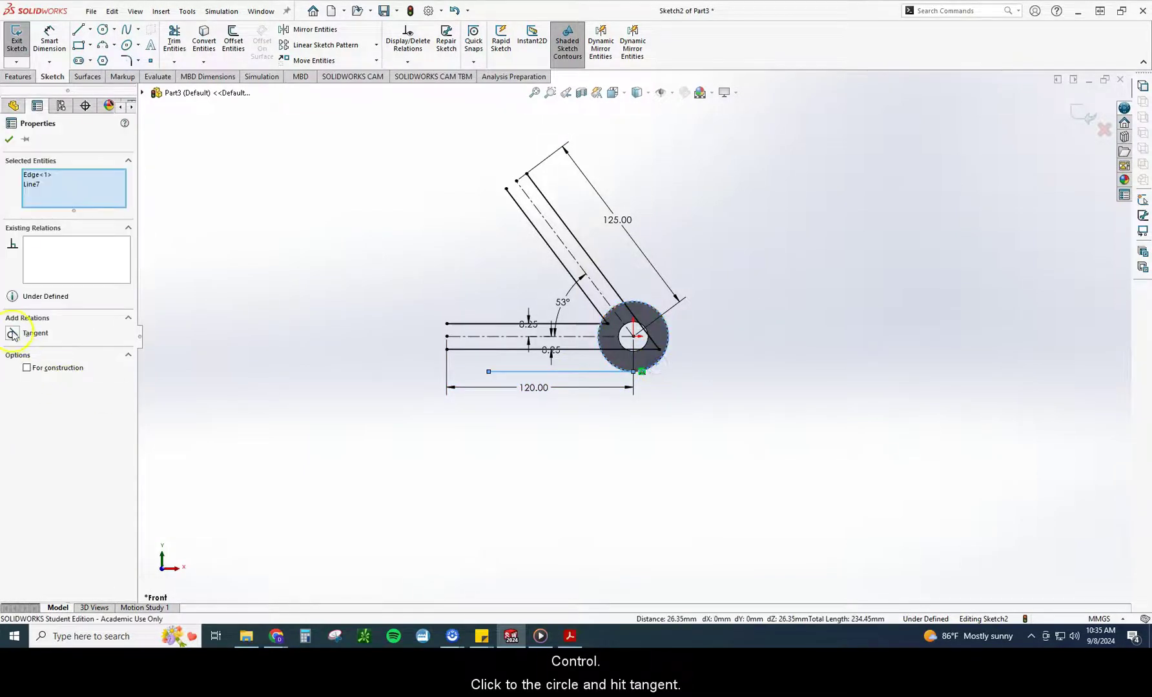
pyautogui.click(516, 470)
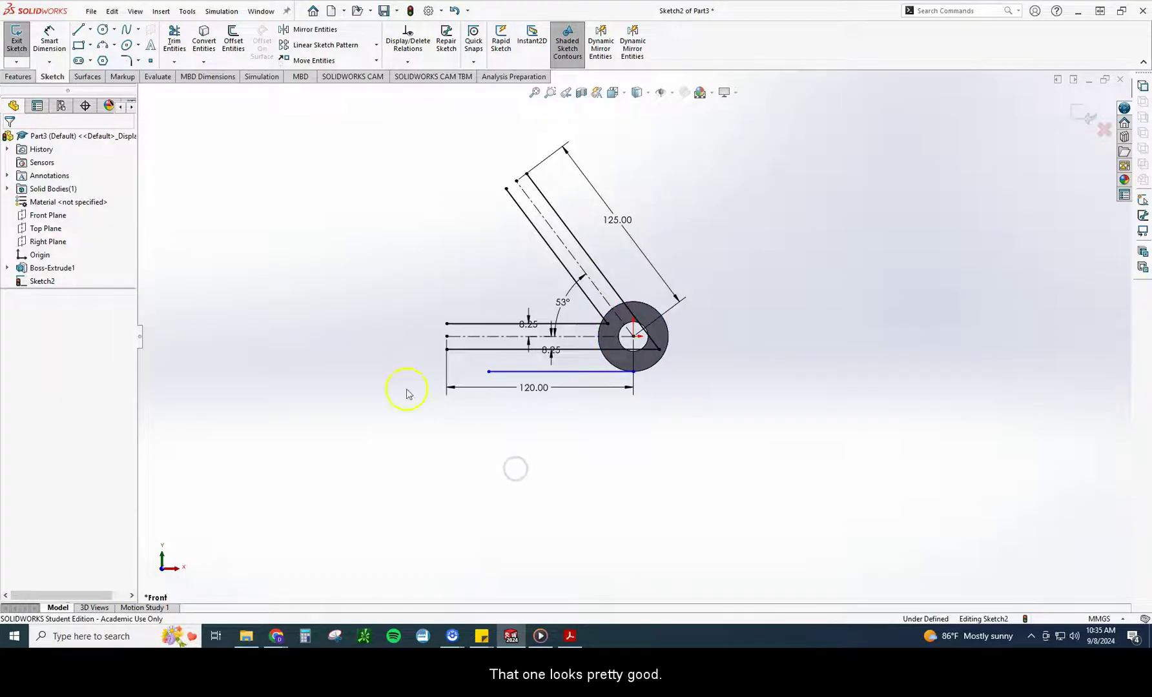
# Step: Sketch a line about 85 mm long from the hub's upper right edge, slanting up-left outside the slanted arm
pyautogui.click(79, 29)
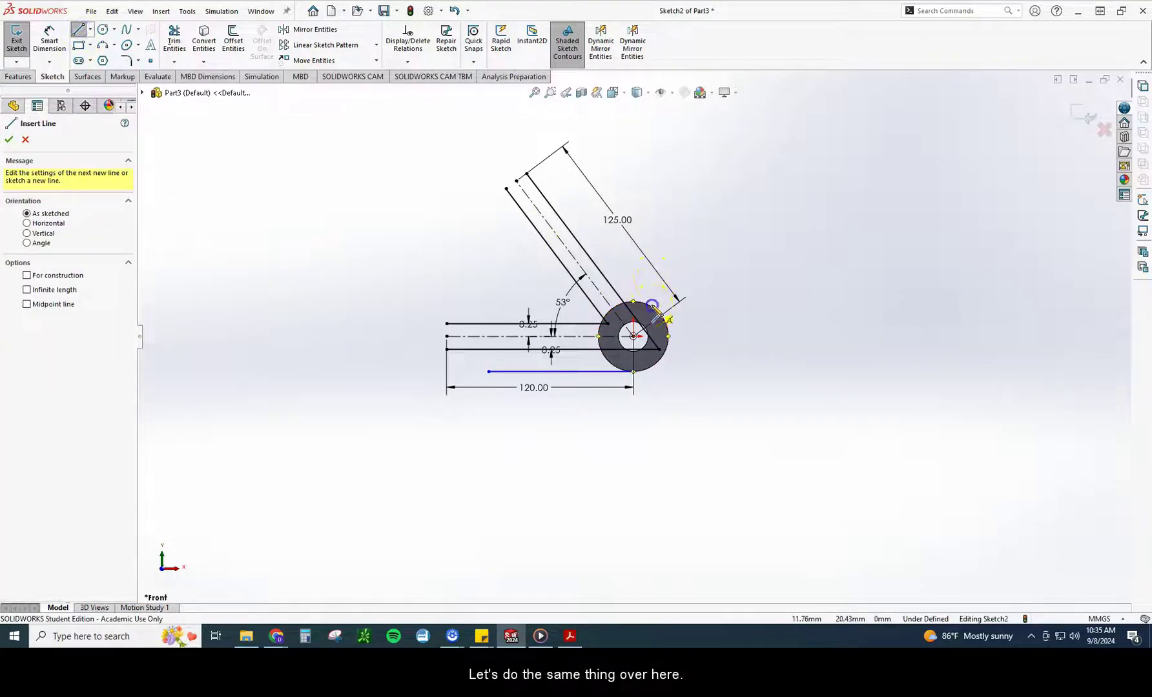
pyautogui.click(654, 308)
pyautogui.click(592, 207)
pyautogui.press('Escape')
# Step: Add a Parallel relation between the new slanted line and the slanted arm's outer offset line
pyautogui.click(615, 280)
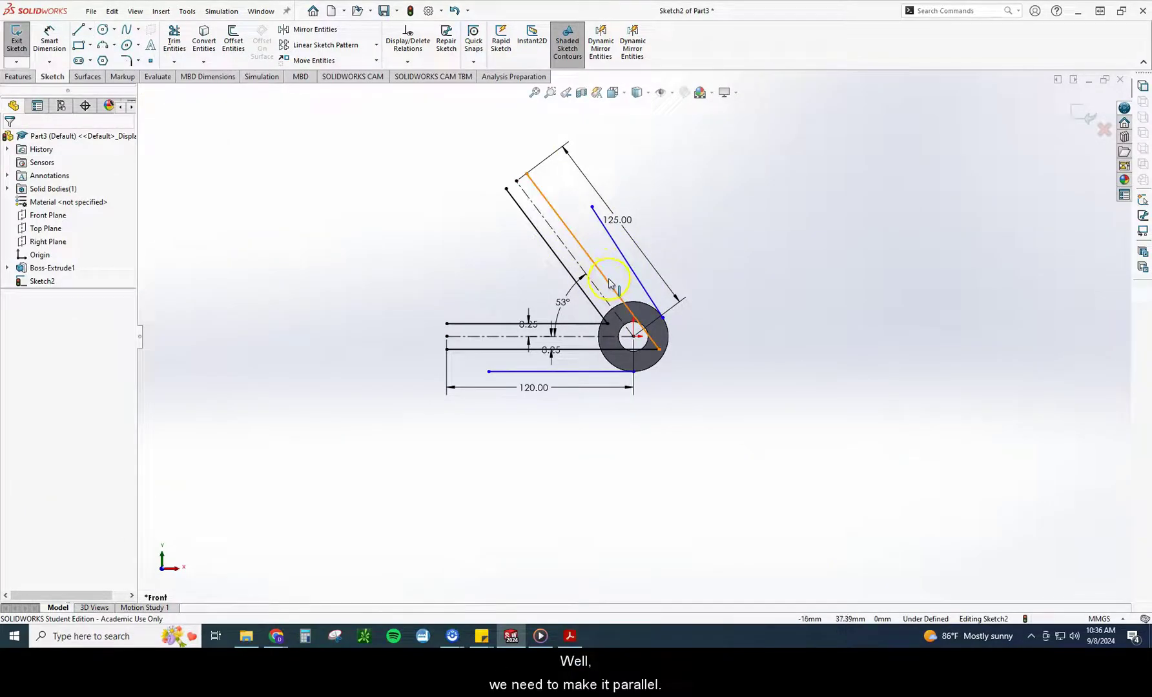
pyautogui.click(611, 287)
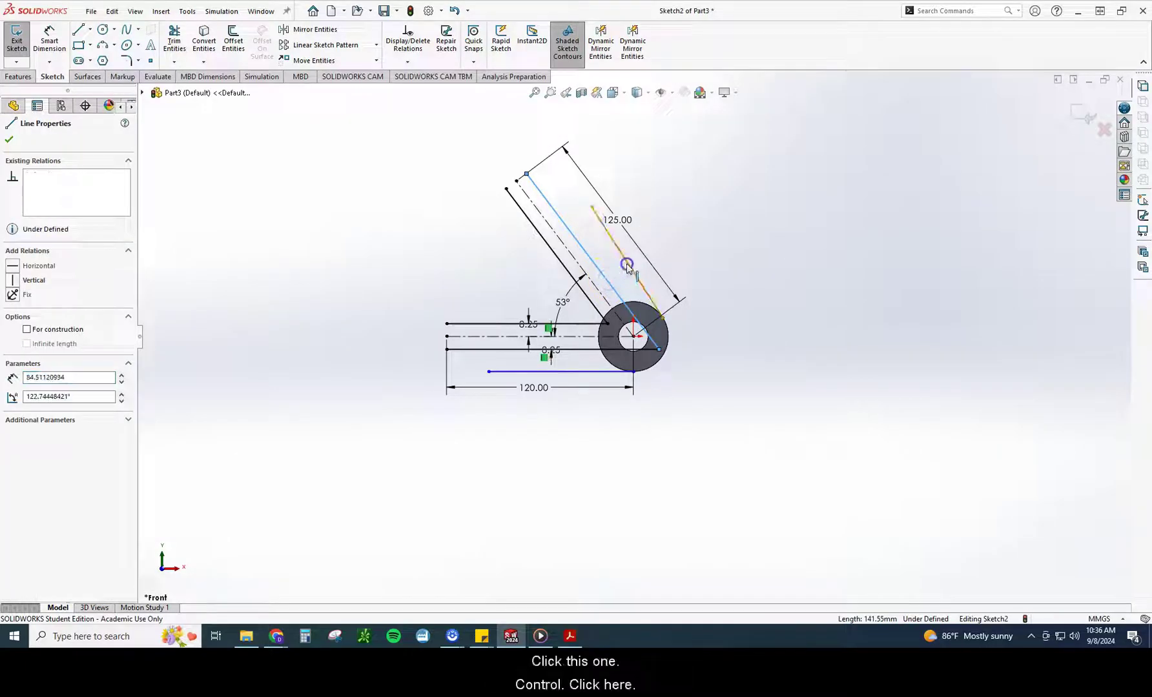
pyautogui.keyDown('ctrl'); pyautogui.click(627, 266); pyautogui.keyUp('ctrl')
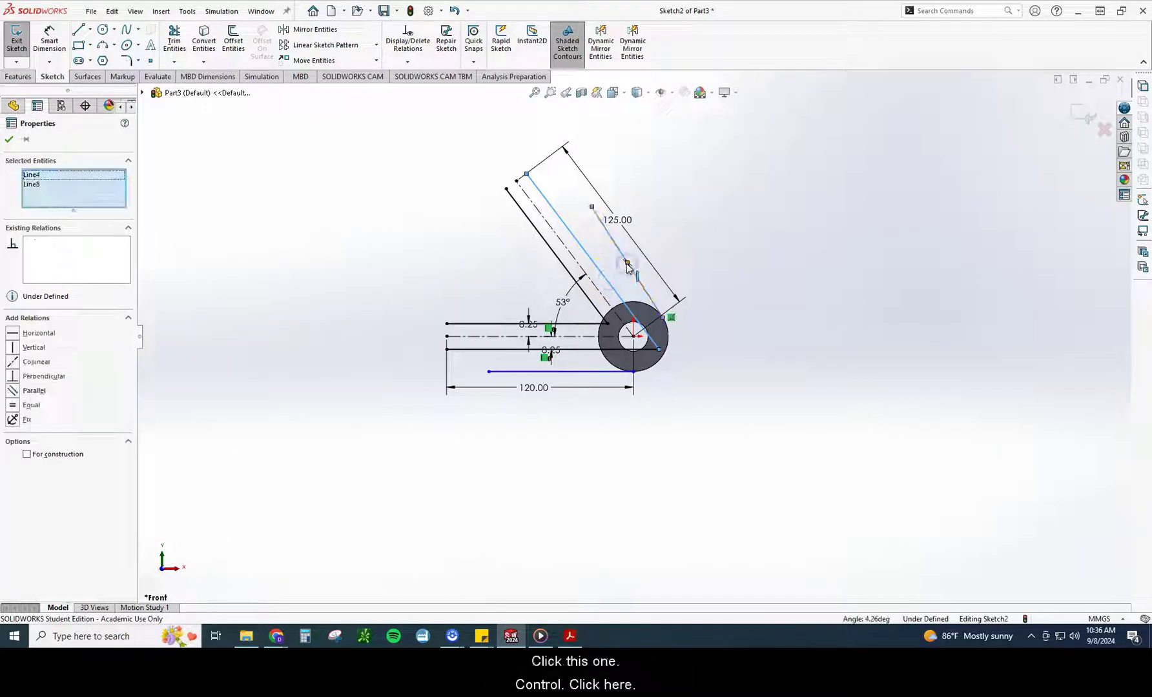
pyautogui.click(14, 391)
pyautogui.click(733, 410)
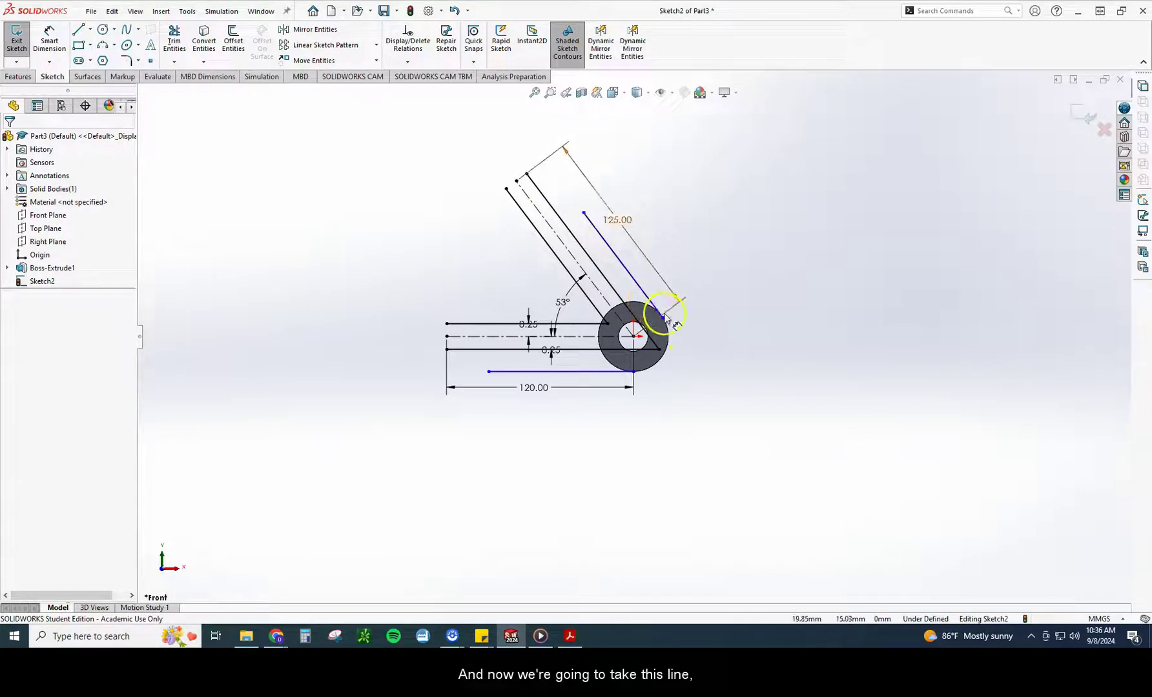
# Step: Add a Tangent relation between the outer slanted line and the hub's outer circle
pyautogui.click(653, 305)
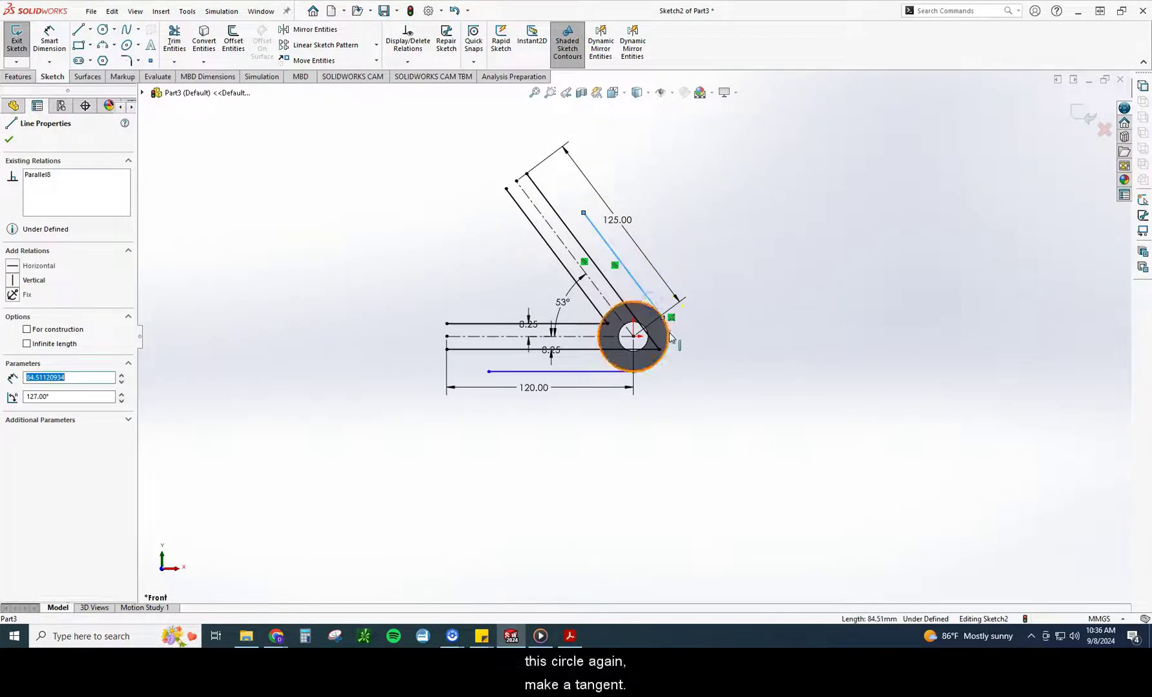
pyautogui.keyDown('ctrl'); pyautogui.click(669, 333); pyautogui.keyUp('ctrl')
pyautogui.click(11, 335)
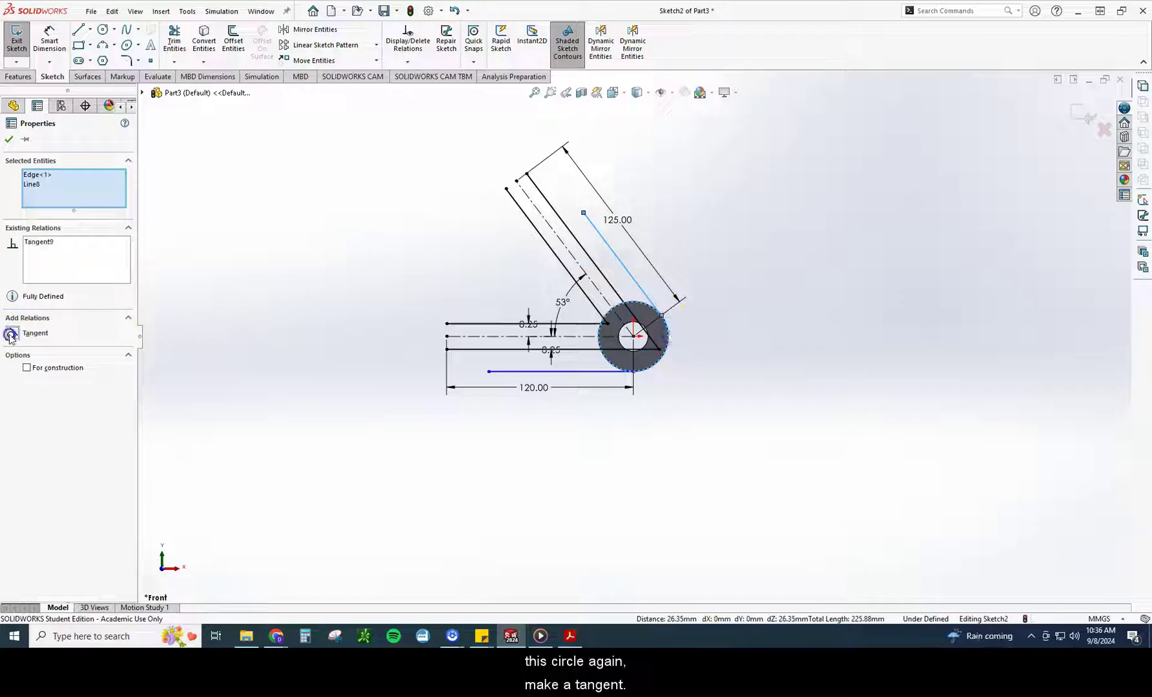
pyautogui.click(8, 144)
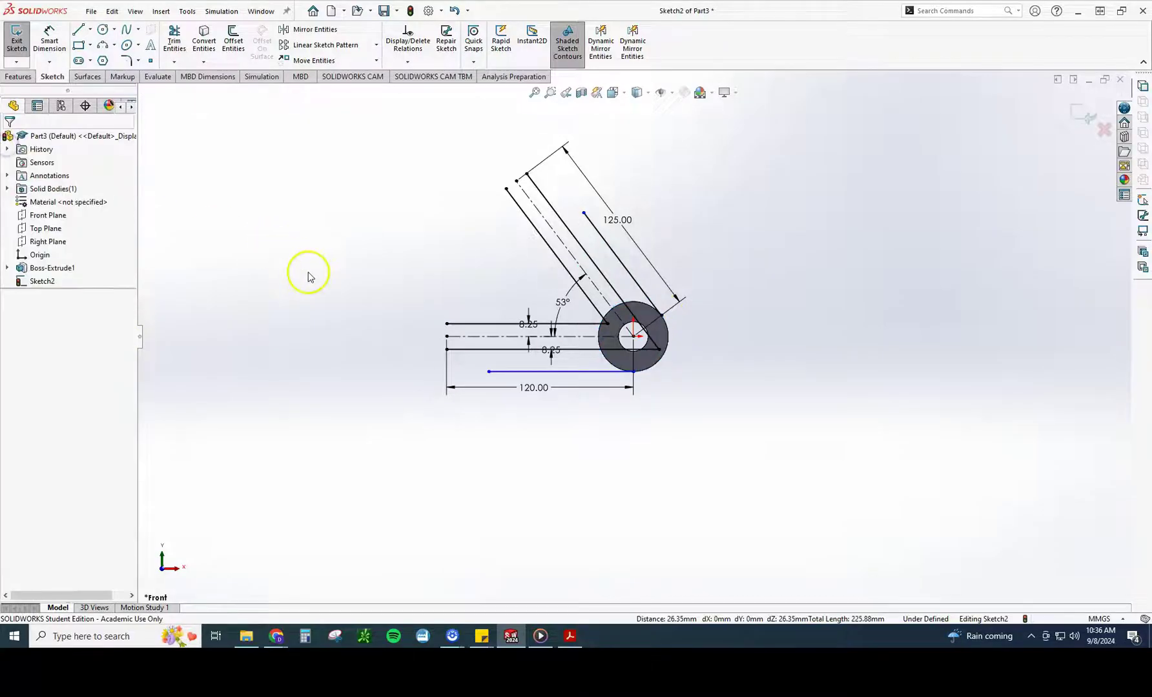
# Step: Sketch a vertical line up from the lower line's free end and join it to the outer slanted line's end with an about 80 mm line
pyautogui.click(78, 29)
pyautogui.click(489, 371)
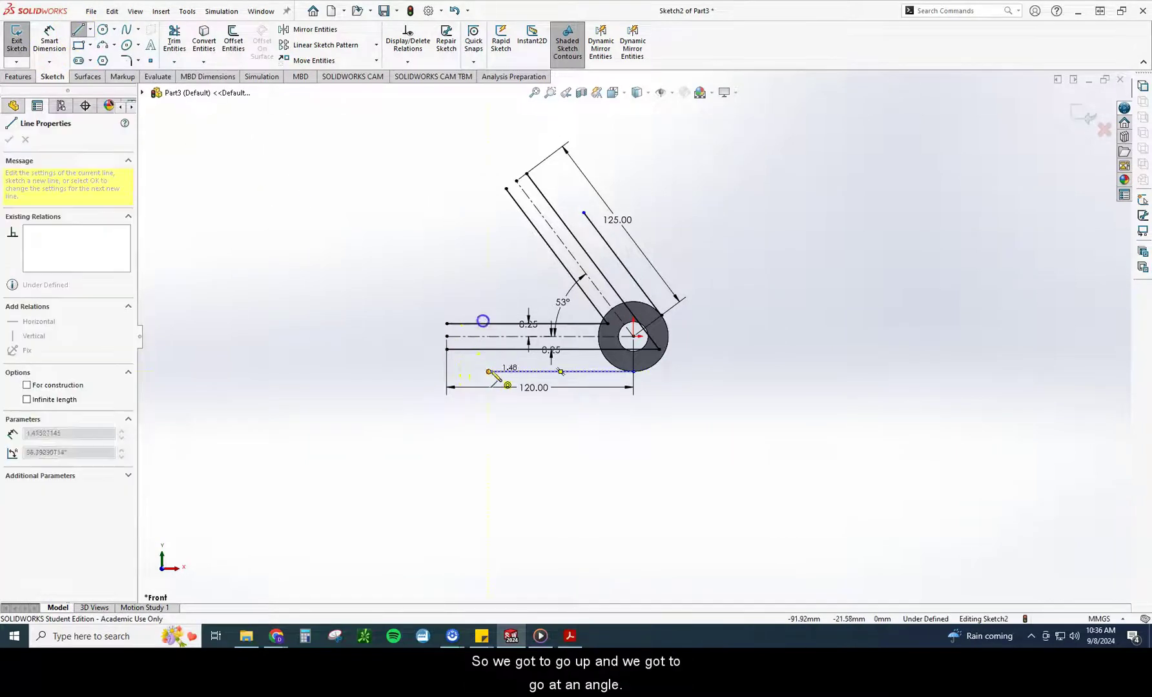
pyautogui.click(489, 292)
pyautogui.doubleClick(583, 214)
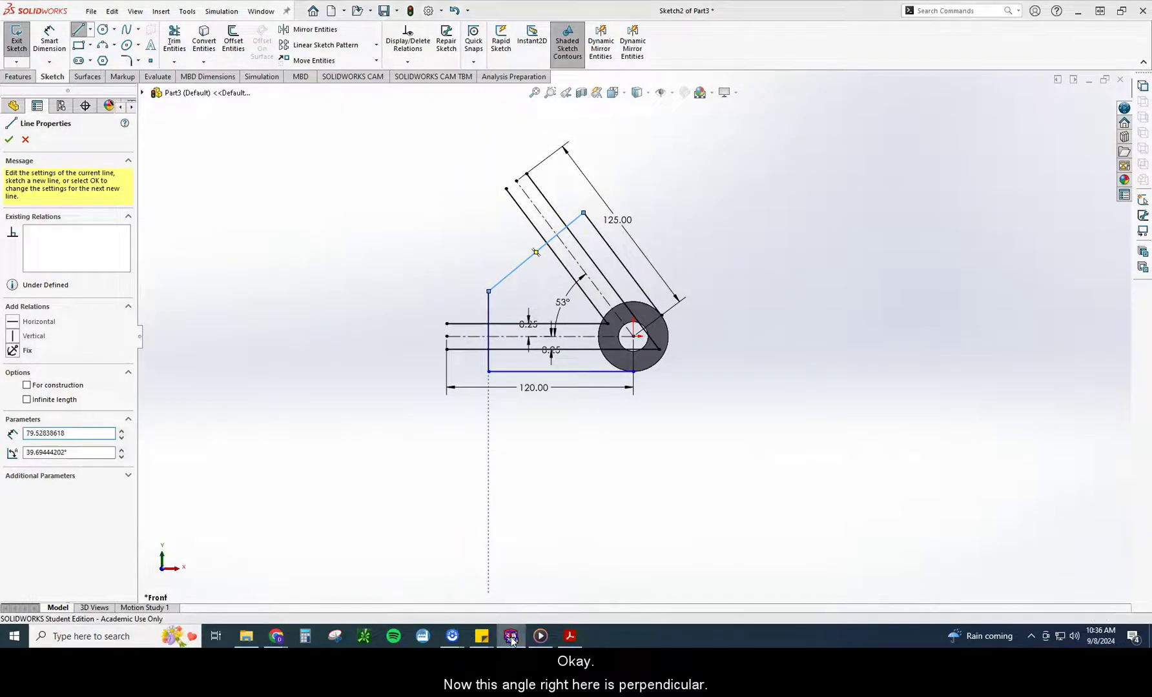
# Step: After checking the corner in the PDF drawing, add a Perpendicular relation between the upper connecting line and the outer slanted line
pyautogui.click(569, 636)
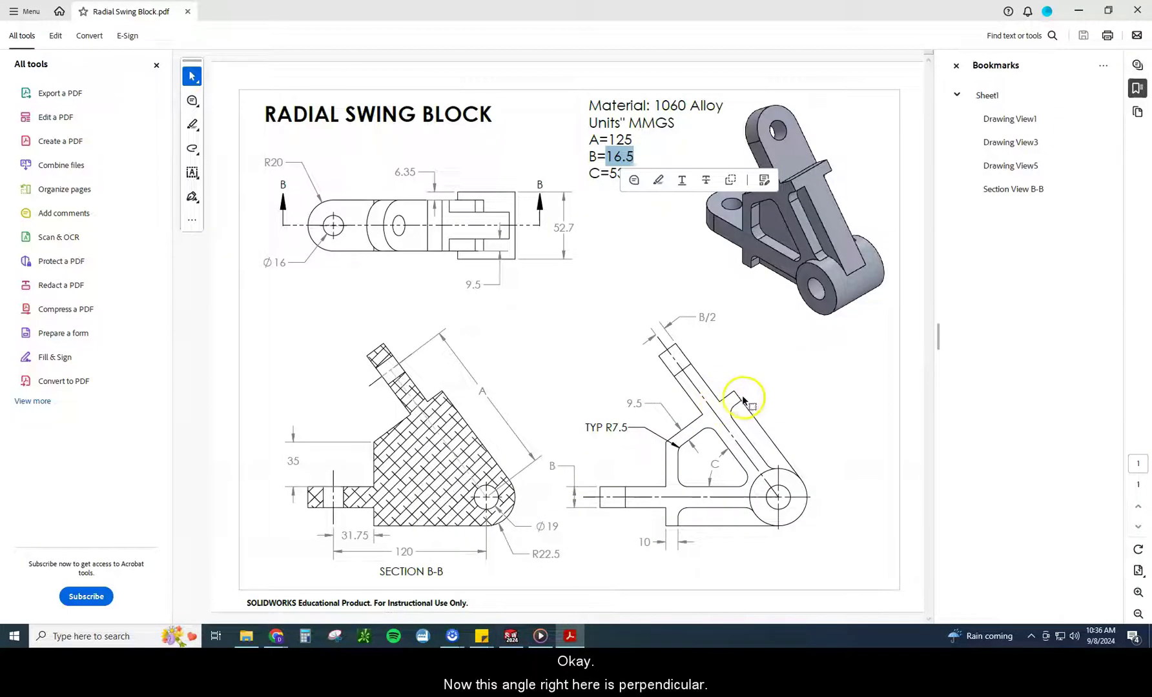
pyautogui.click(511, 636)
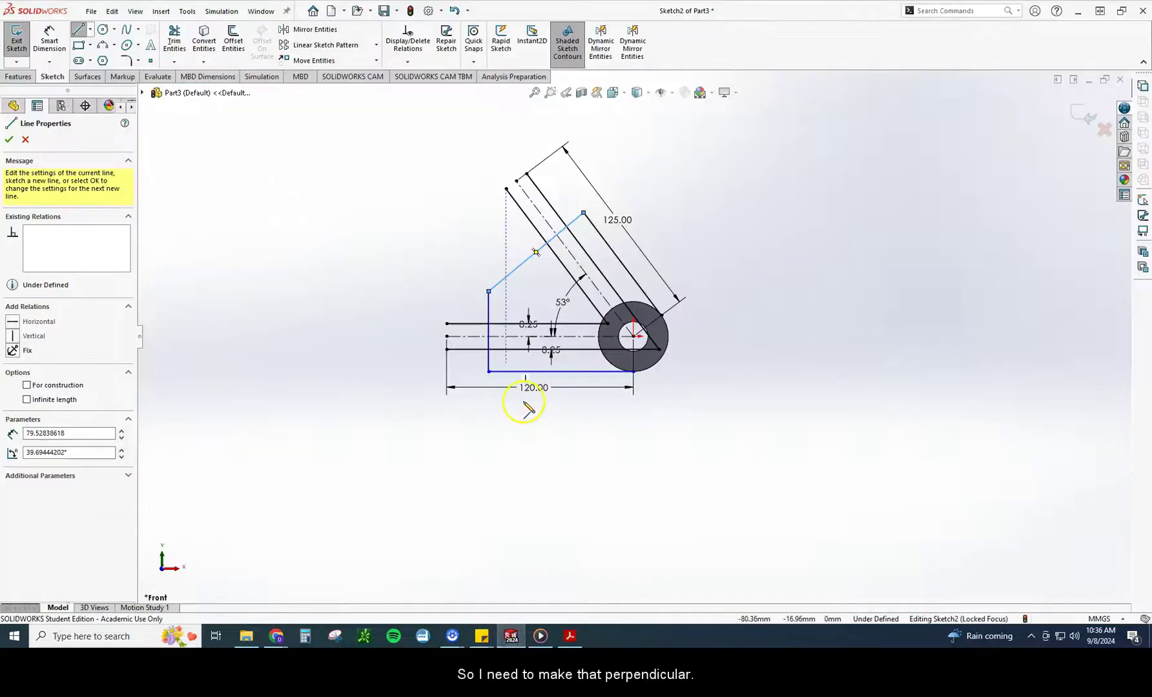
pyautogui.click(9, 139)
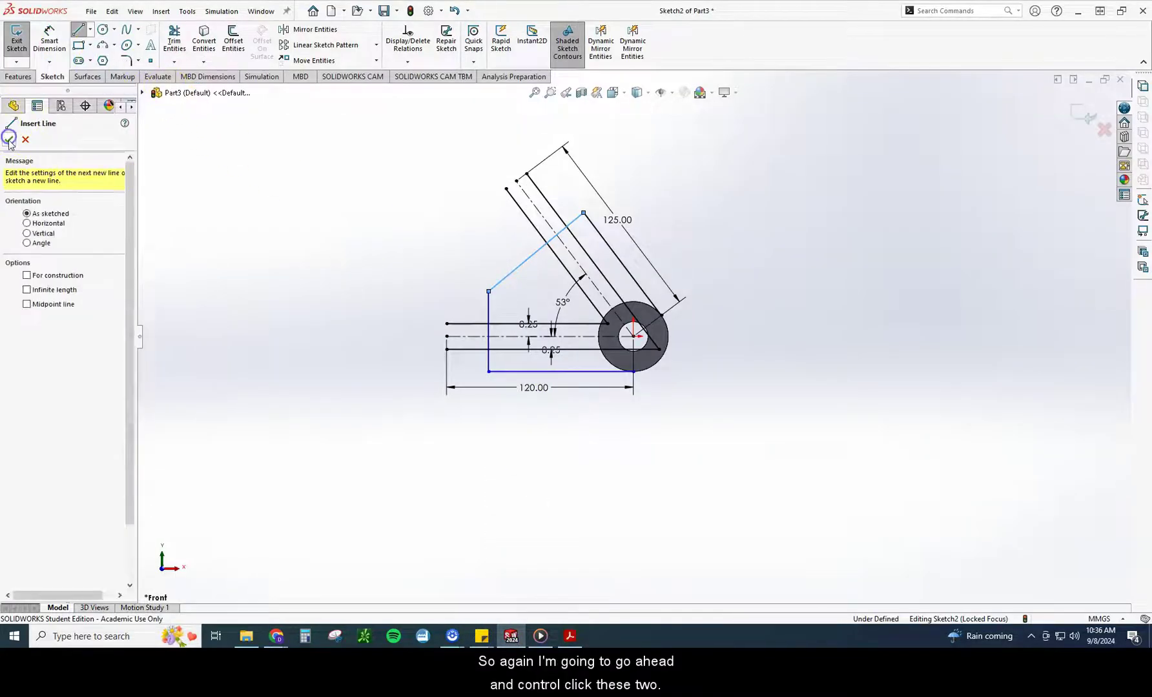
pyautogui.click(9, 139)
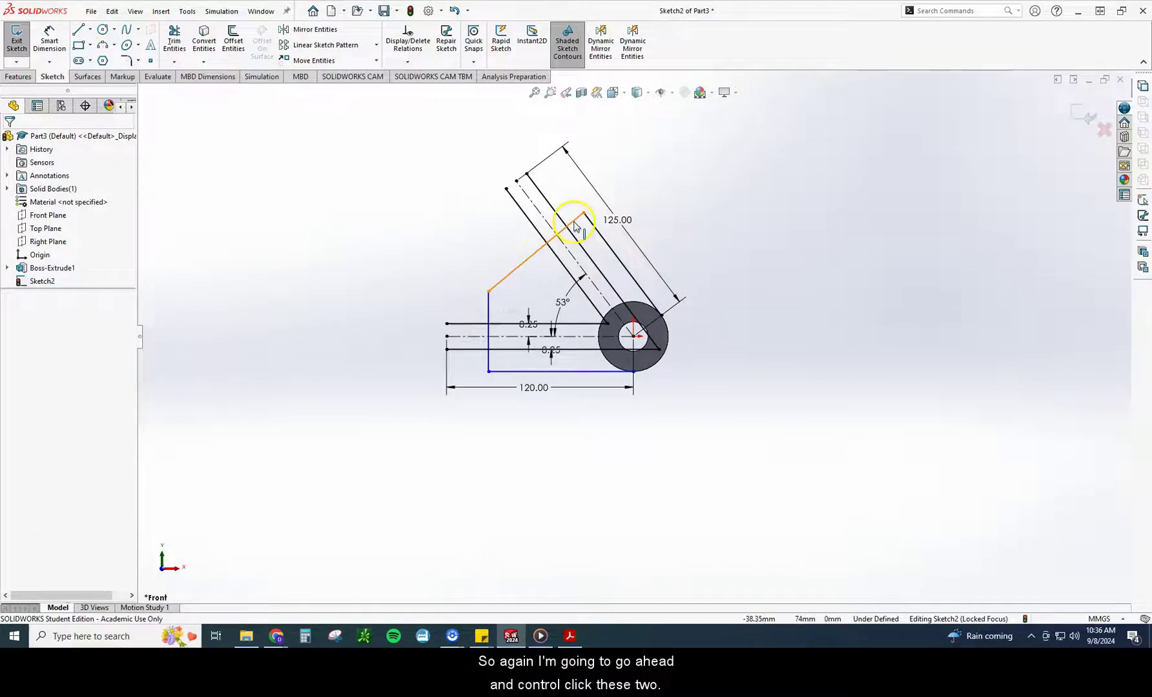
pyautogui.click(592, 228)
pyautogui.keyDown('ctrl'); pyautogui.click(536, 252); pyautogui.keyUp('ctrl')
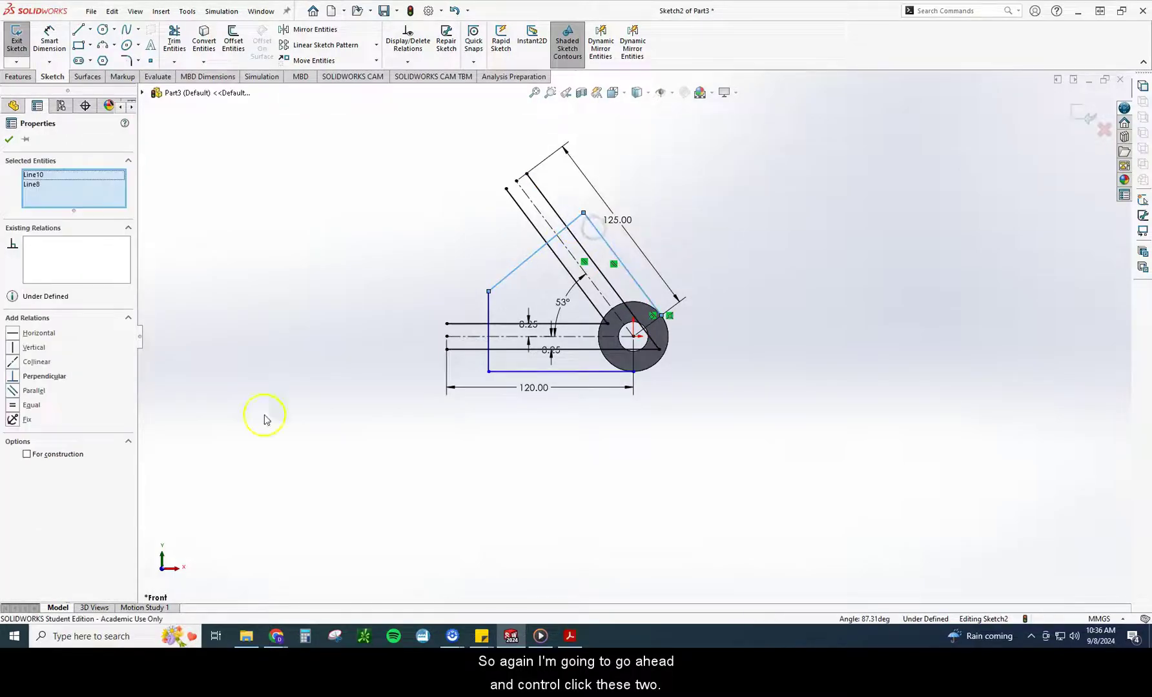
pyautogui.click(18, 376)
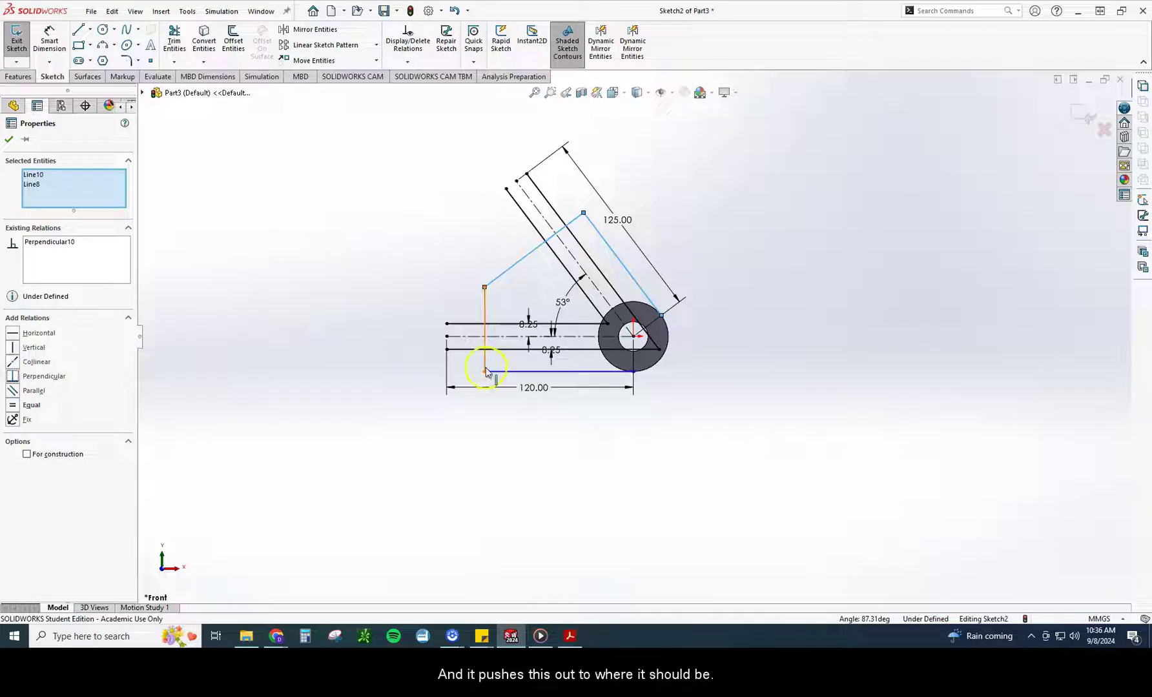
pyautogui.click(197, 241)
# Step: Dimension the horizontal distance from the horizontal arm's end to the body's vertical line as 31.75 mm
pyautogui.press('d')
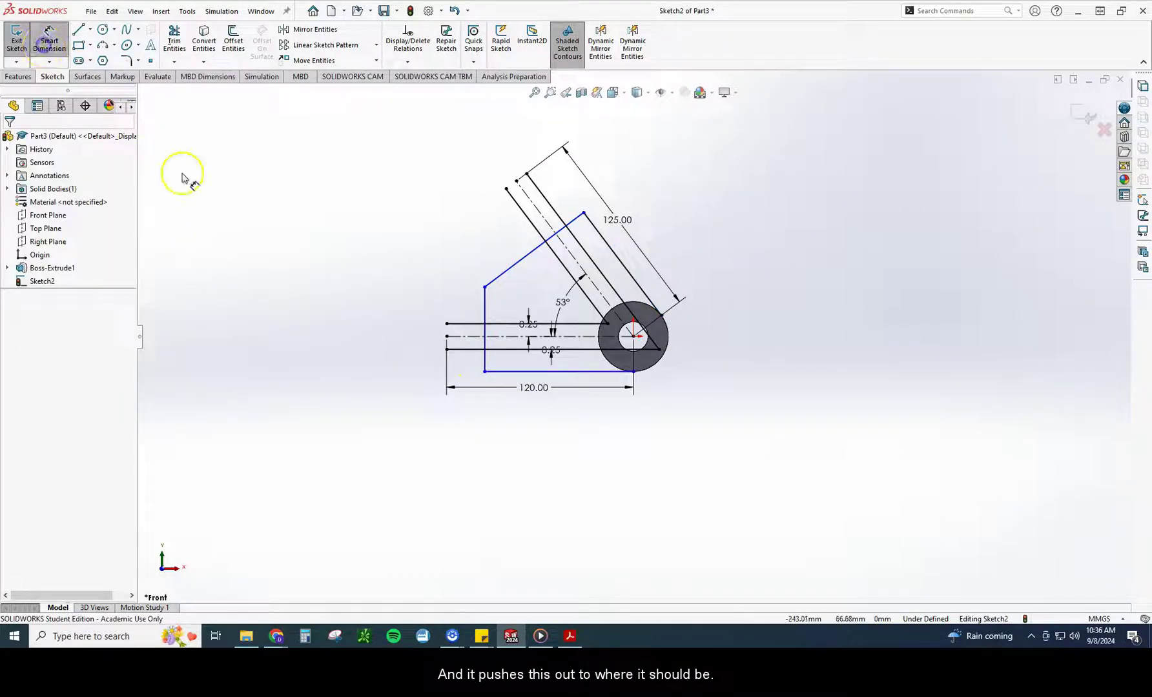
pyautogui.click(446, 350)
pyautogui.click(484, 371)
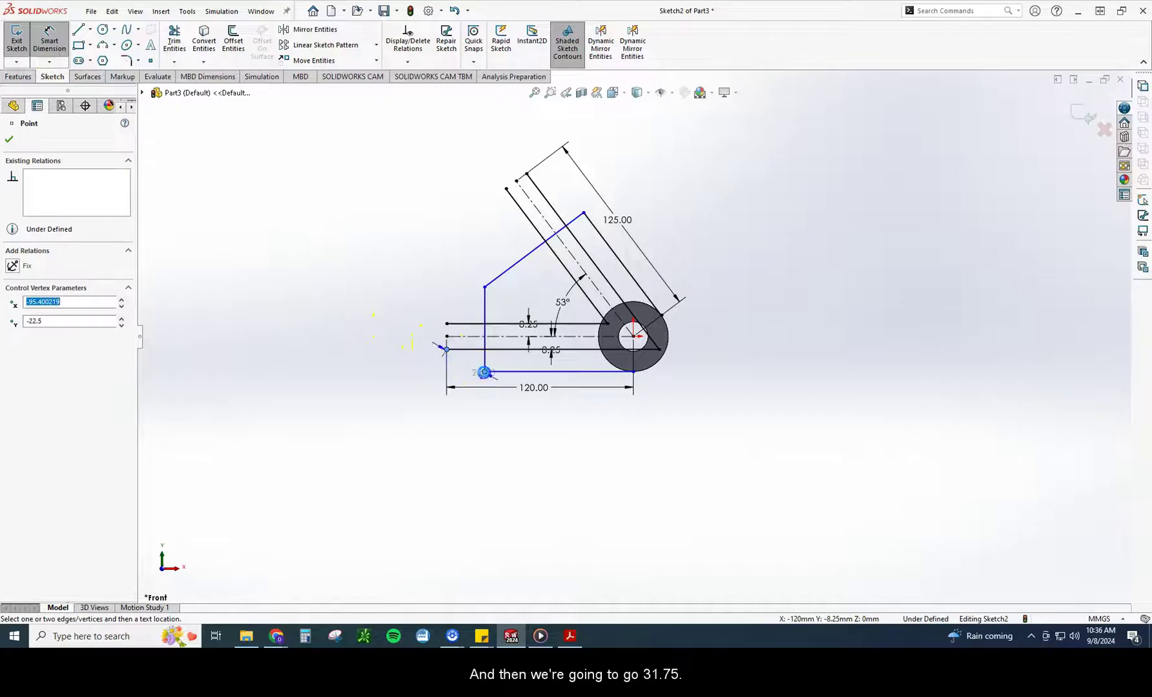
pyautogui.click(460, 437)
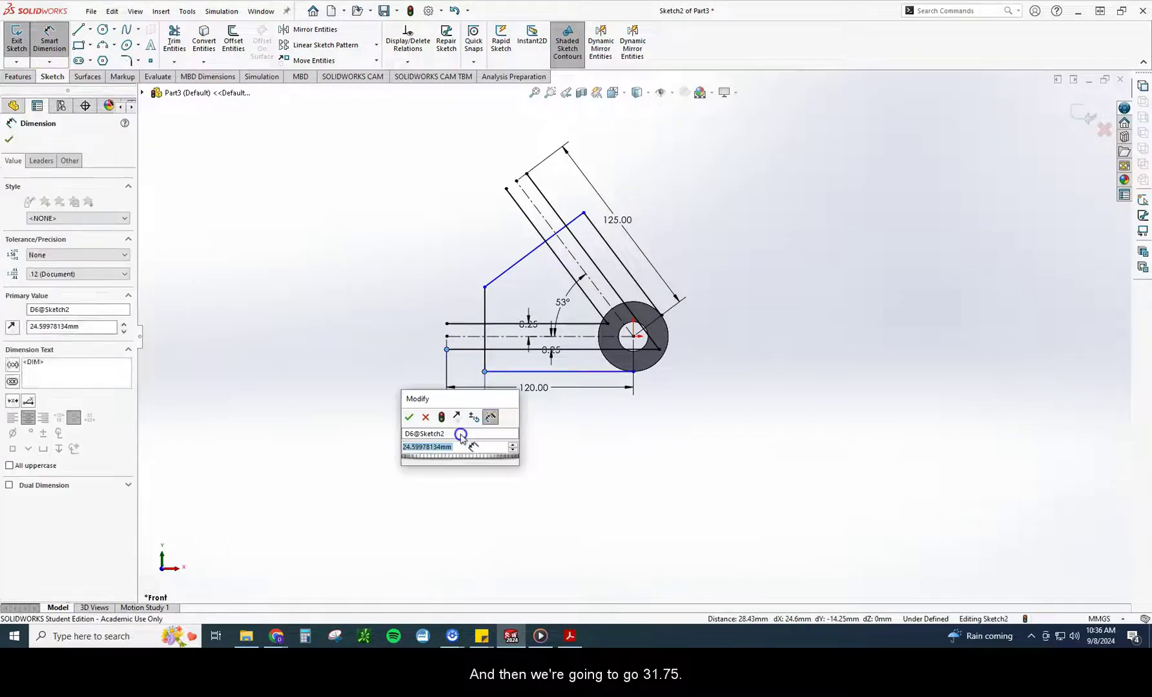
pyautogui.write('31.75')
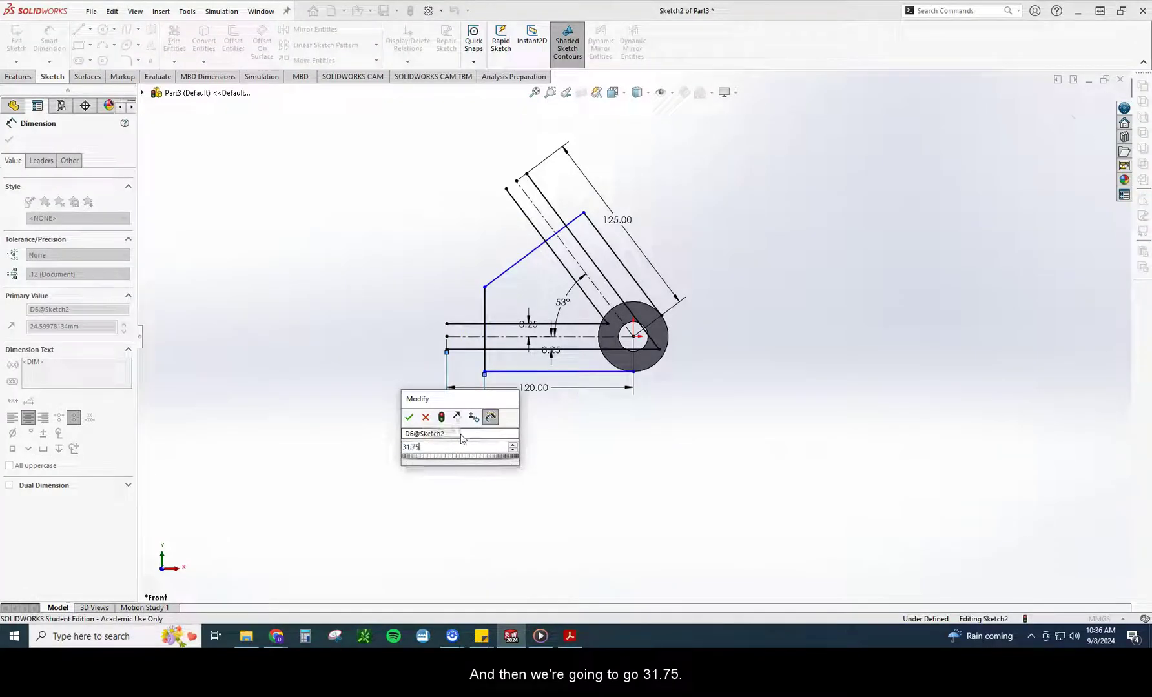
pyautogui.press('Return')
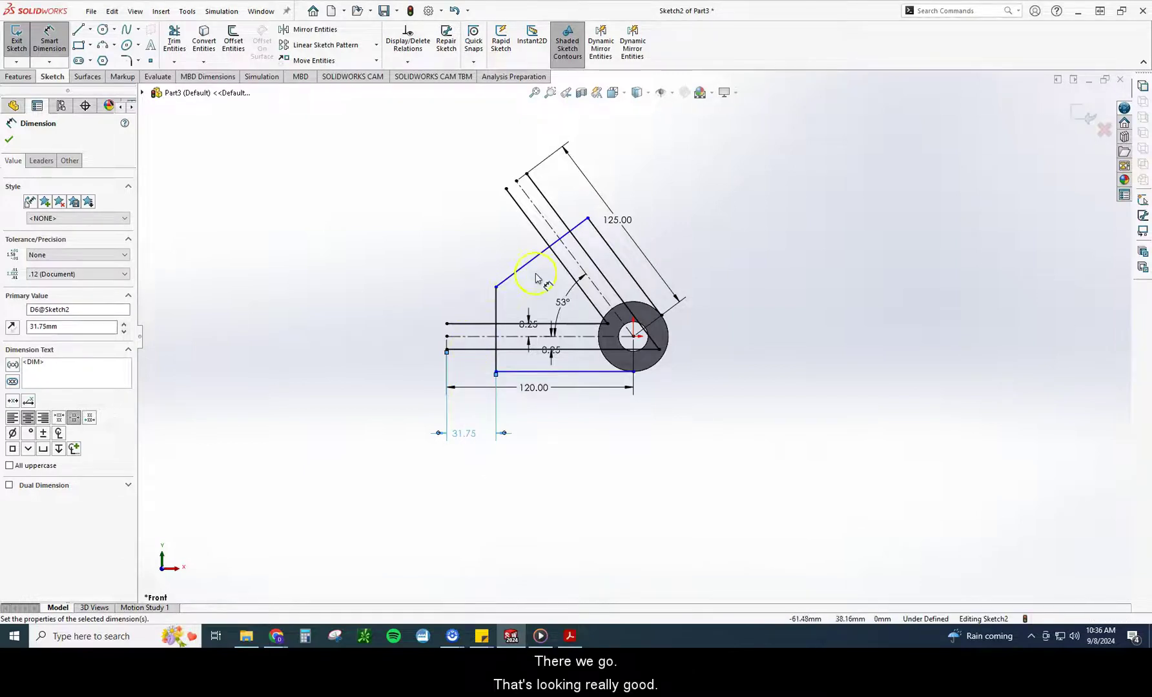
# Step: Dimension the height from the horizontal arm's upper line to the top of the body's vertical line as 35 mm
pyautogui.click(488, 326)
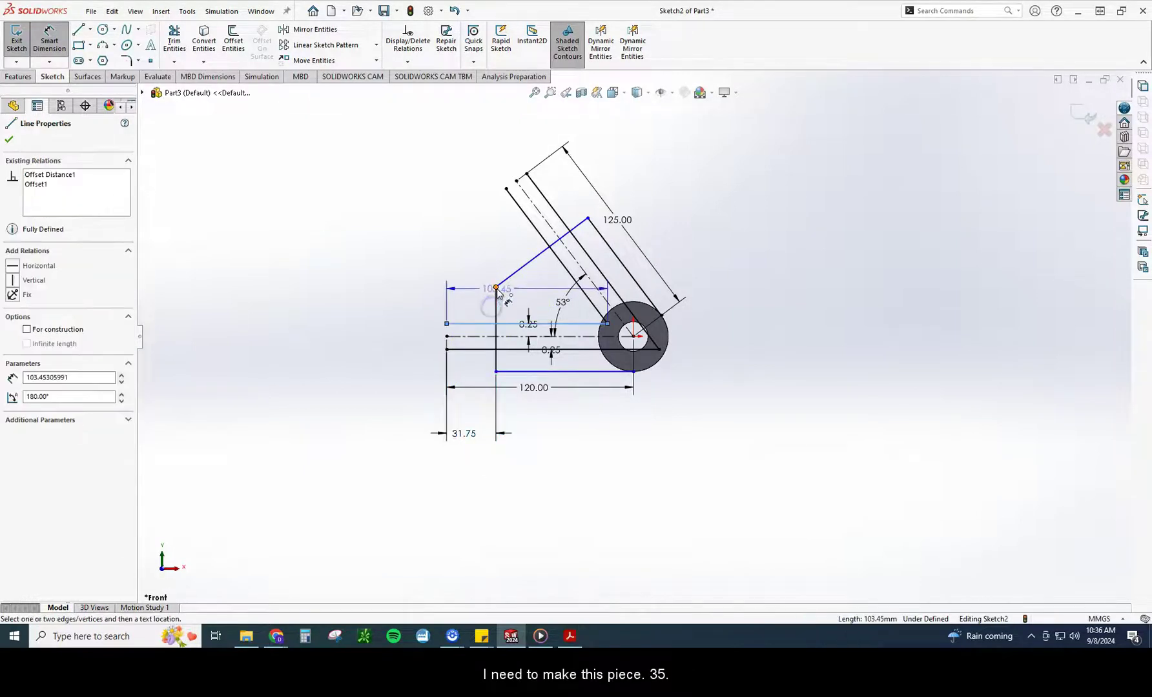
pyautogui.click(496, 286)
pyautogui.click(467, 304)
pyautogui.write('35')
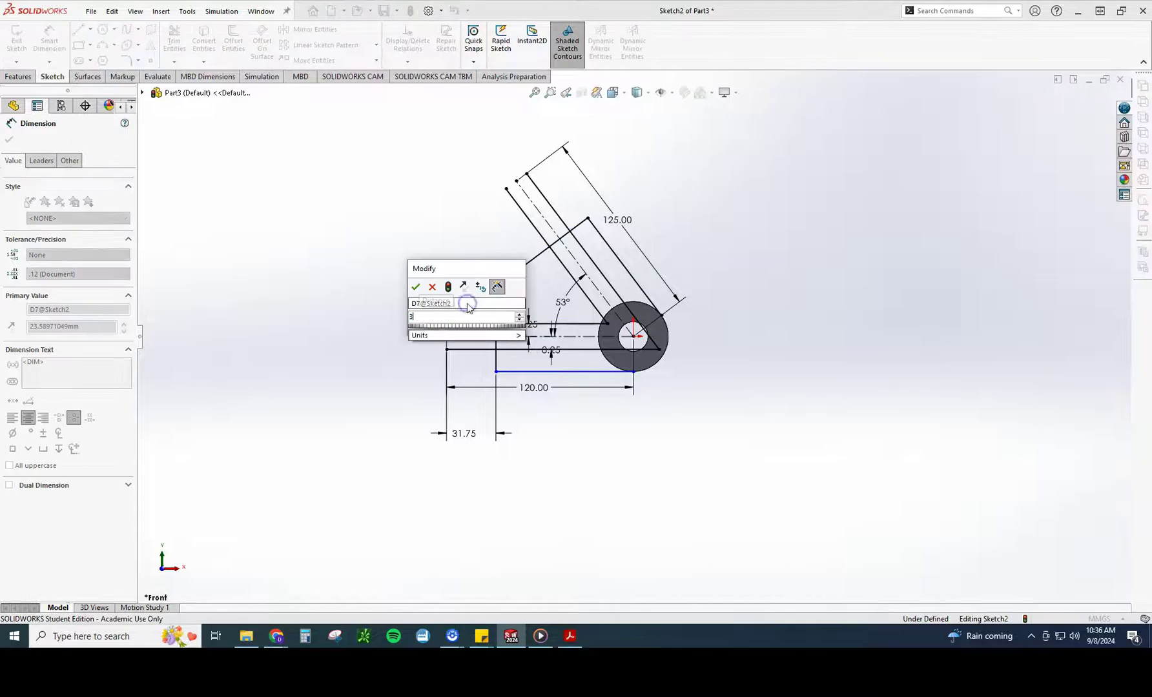
pyautogui.press('Return')
pyautogui.click(397, 263)
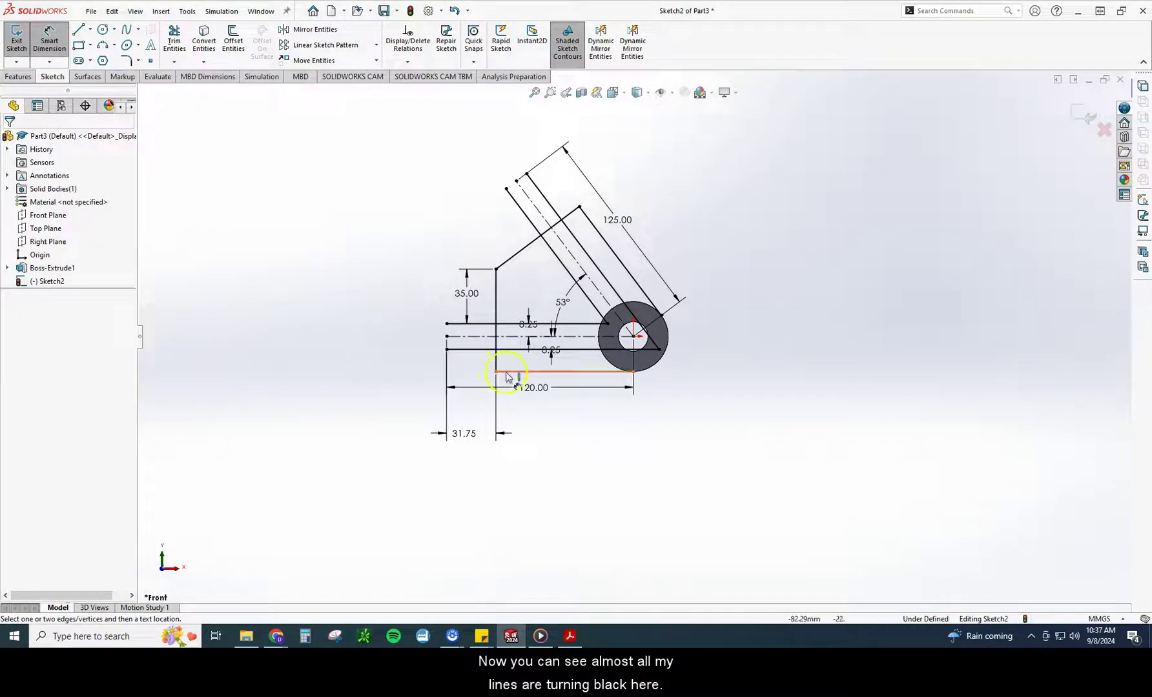
pyautogui.click(50, 39)
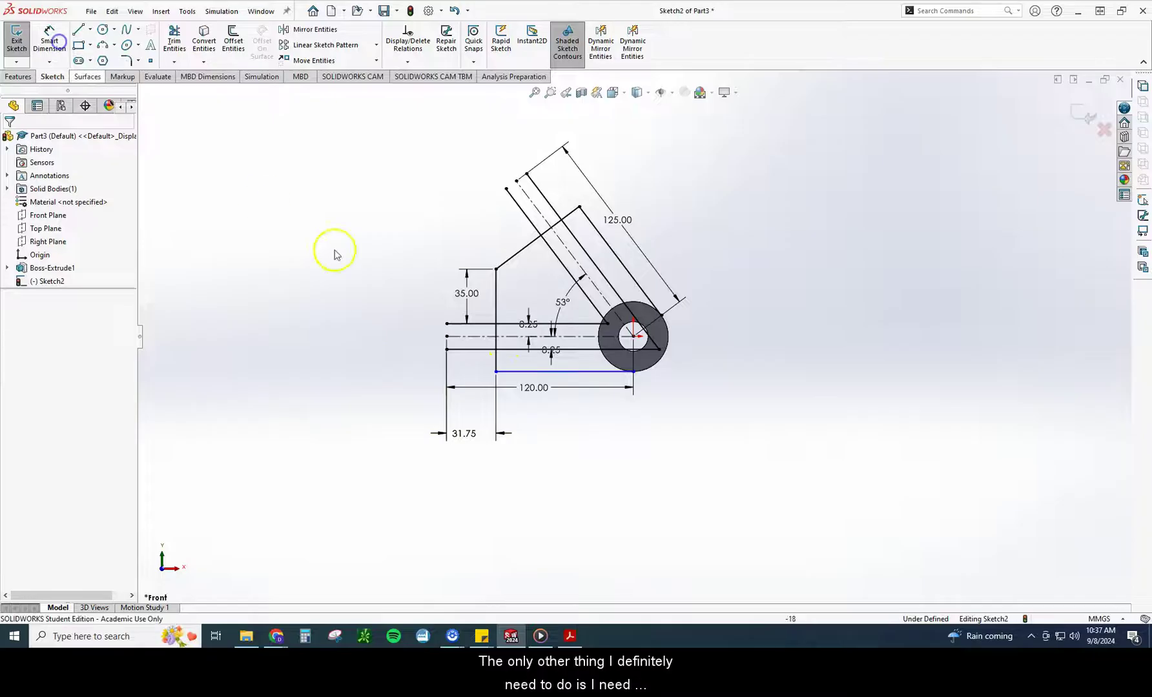
# Step: Add a Parallel relation between the body's bottom line and the horizontal arm's lower line
pyautogui.click(523, 372)
pyautogui.keyDown('ctrl'); pyautogui.click(517, 352); pyautogui.keyUp('ctrl')
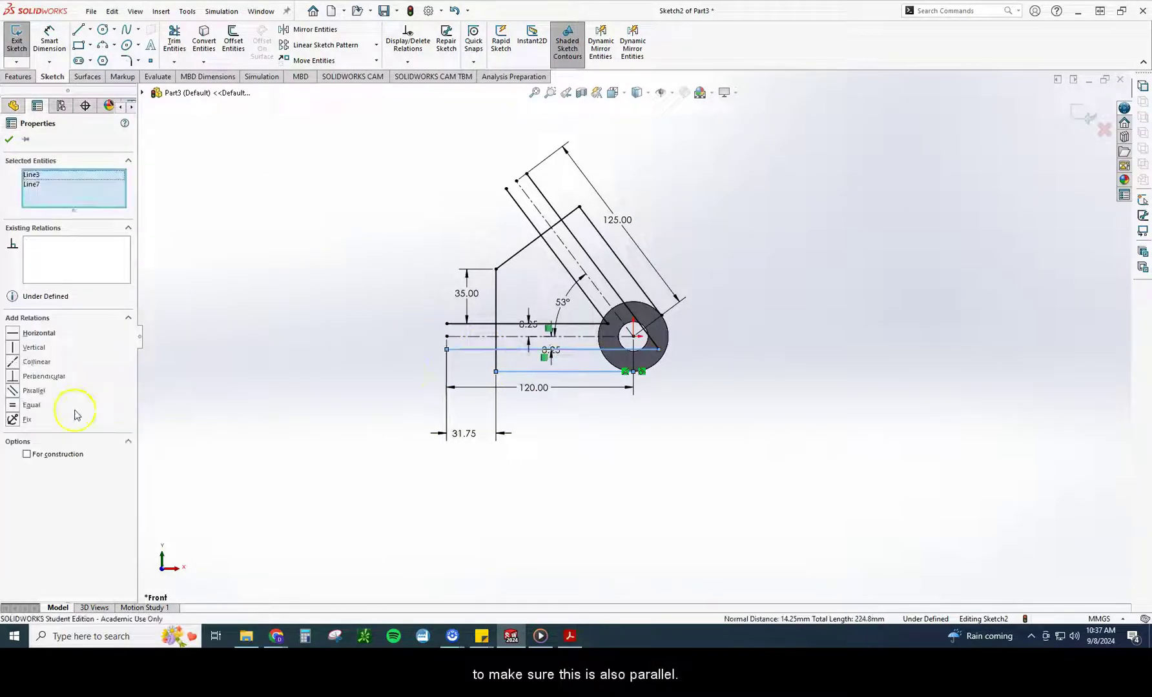
pyautogui.click(13, 391)
pyautogui.click(291, 356)
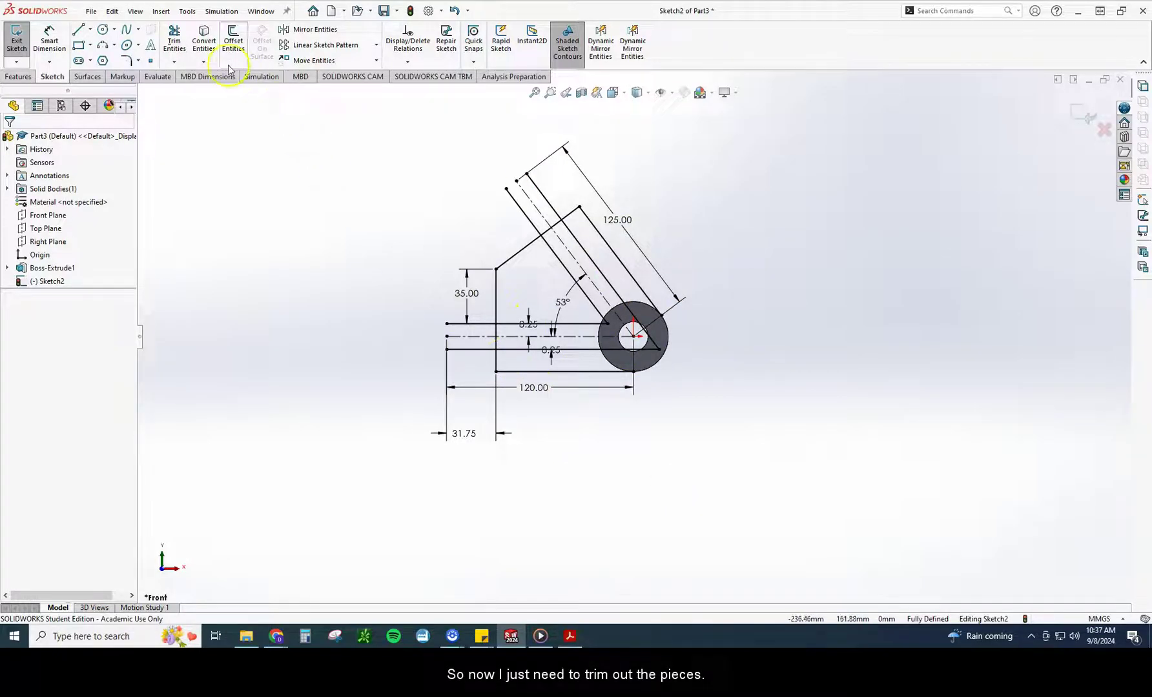
# Step: Trim away the arm lines inside the body, both arm centerlines, and the body outline segments crossing the two arms
pyautogui.click(174, 39)
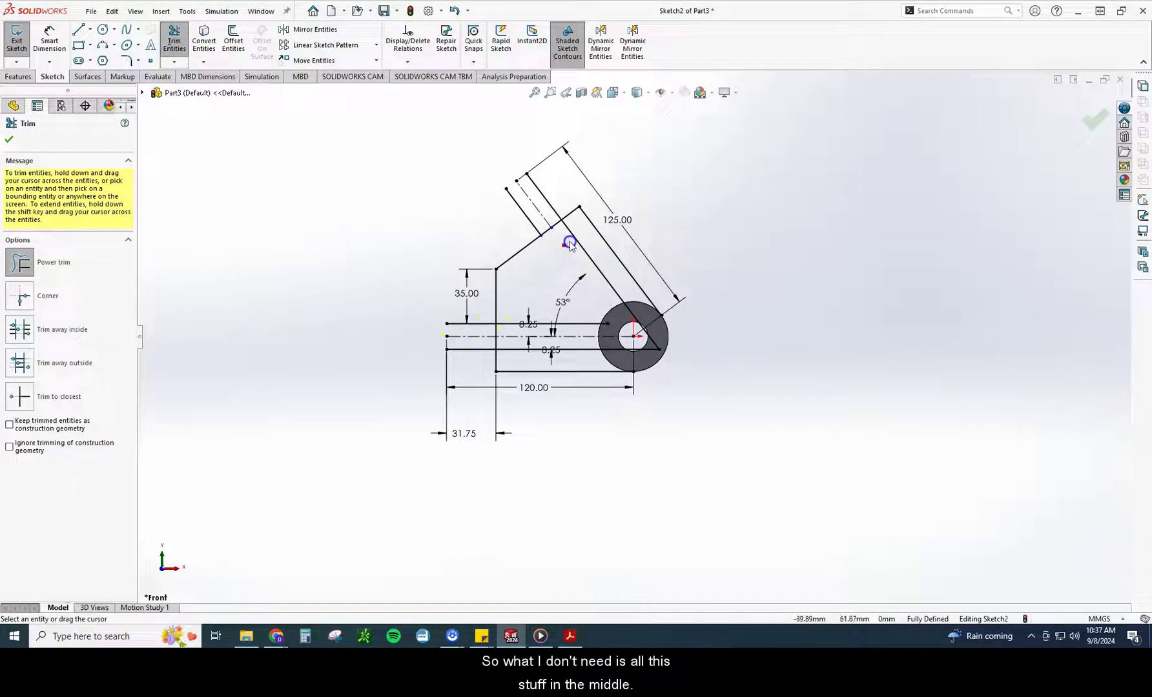
pyautogui.moveTo(572, 243); pyautogui.dragTo(600, 269)
pyautogui.moveTo(584, 336); pyautogui.dragTo(586, 359)
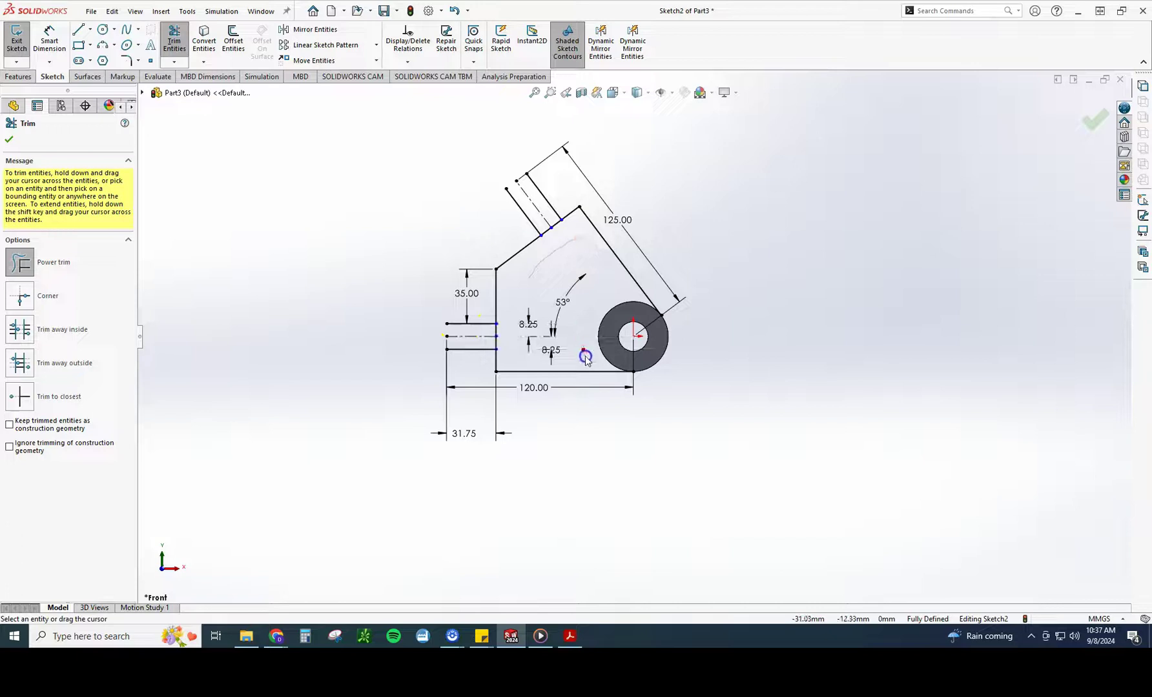
pyautogui.click(550, 219)
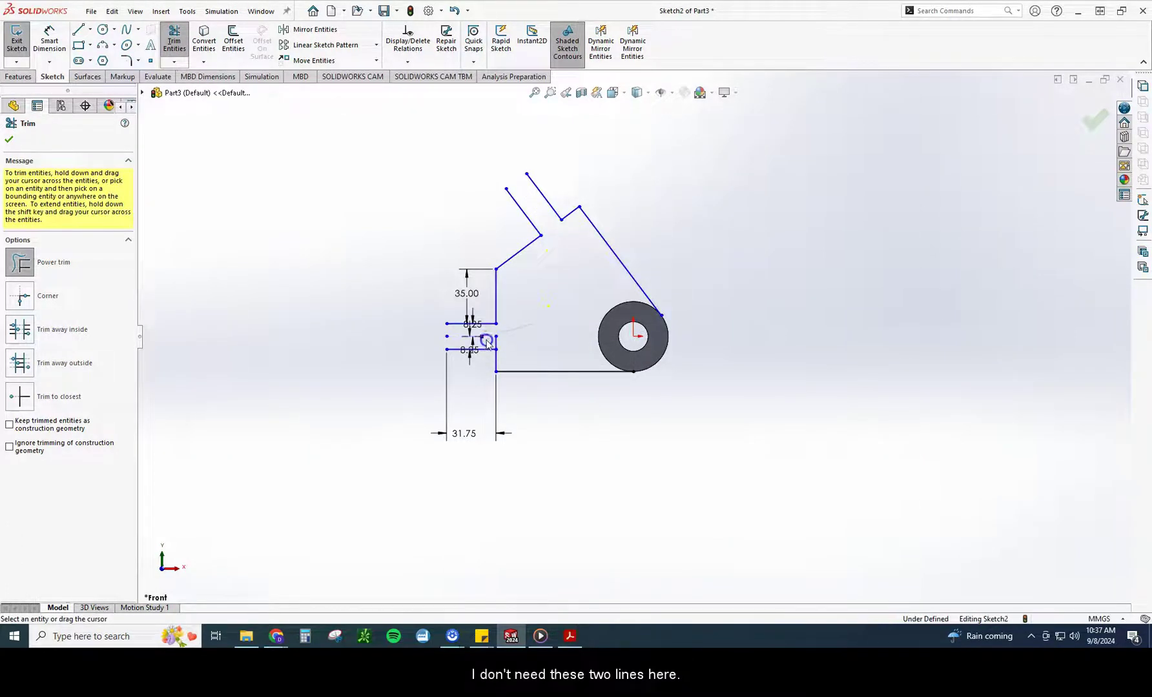
pyautogui.moveTo(488, 341); pyautogui.dragTo(514, 339)
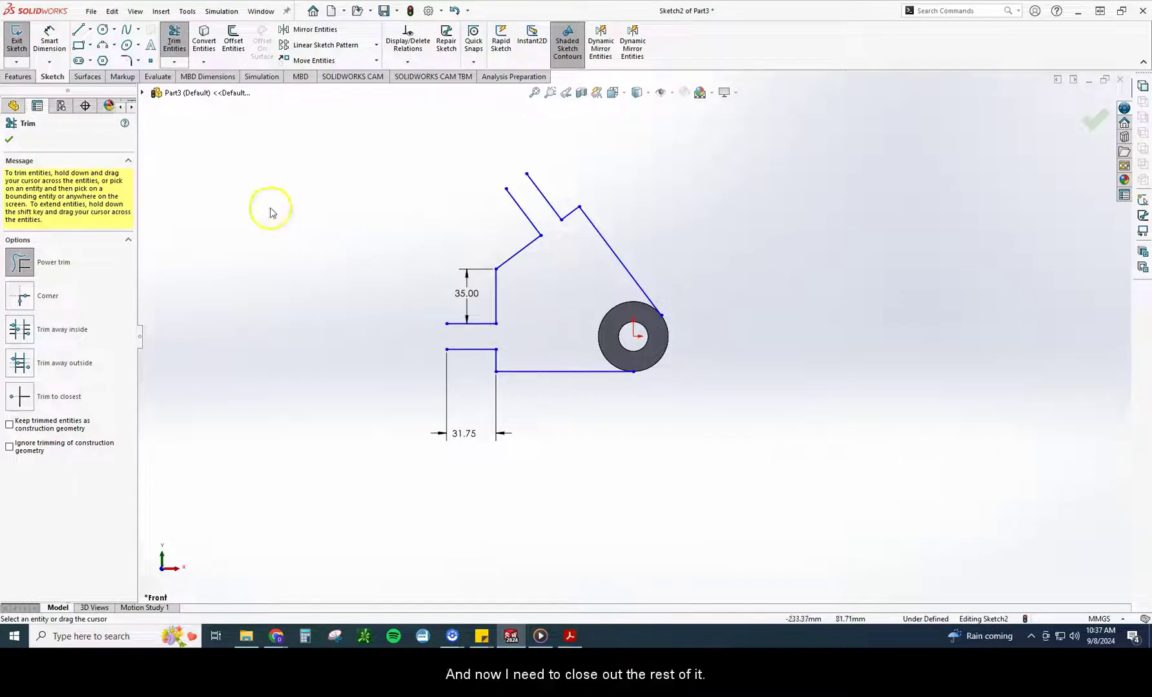
# Step: Sketch a circle of radius 22.5 mm centred on the origin, matching the hub's outer edge
pyautogui.click(102, 30)
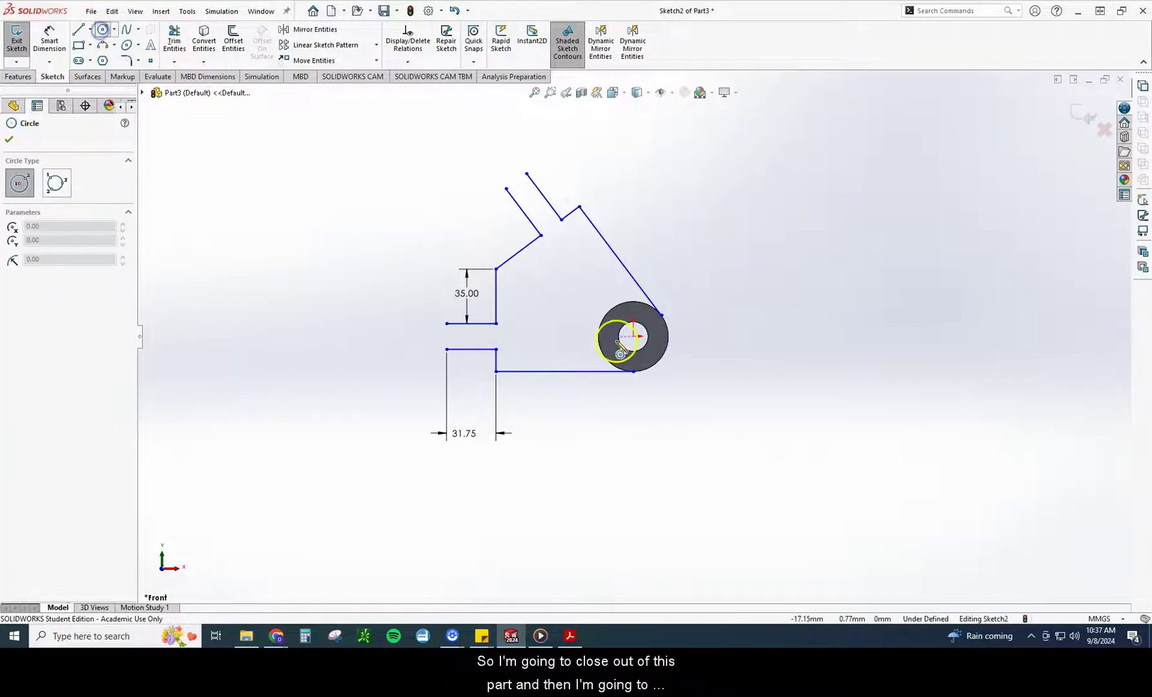
pyautogui.click(632, 336)
pyautogui.click(653, 367)
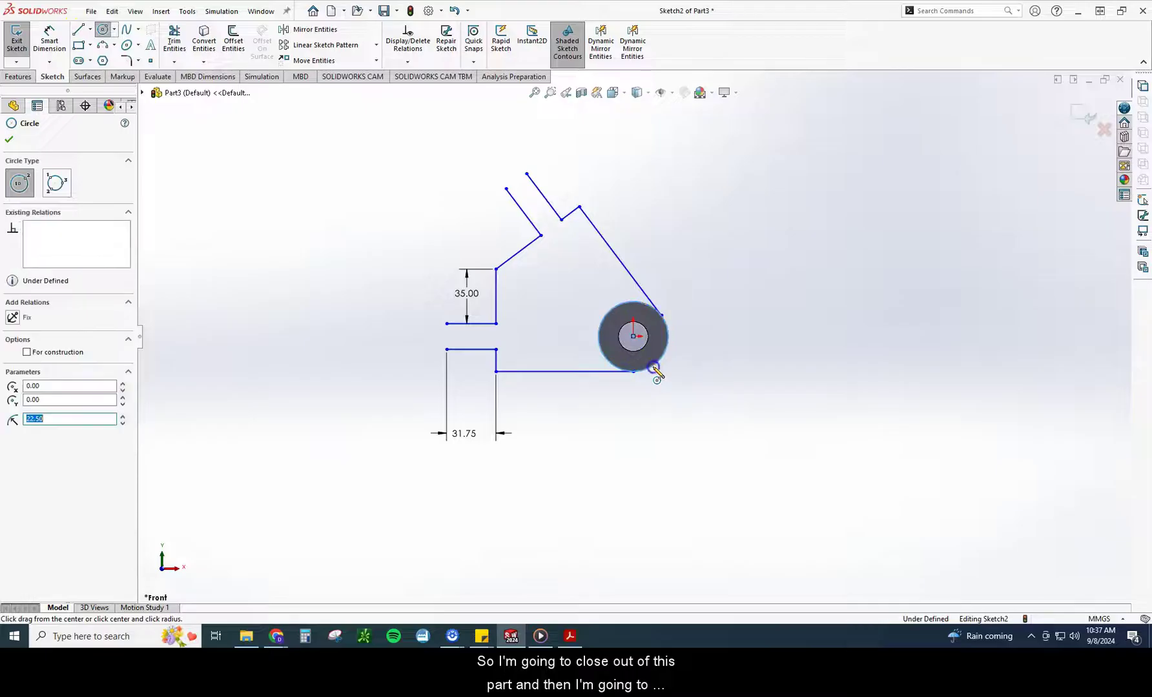
# Step: Close the open ends of the horizontal and slanted arms with a straight line each
pyautogui.click(78, 30)
pyautogui.click(446, 323)
pyautogui.click(446, 349)
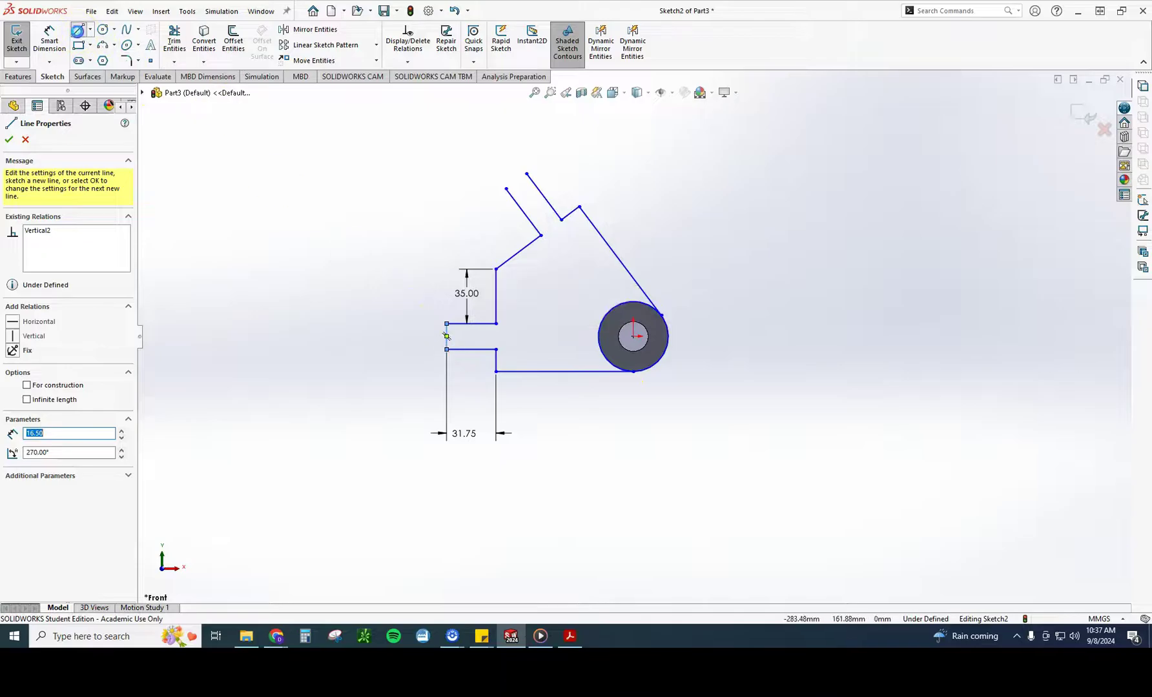
pyautogui.click(77, 30)
pyautogui.click(79, 31)
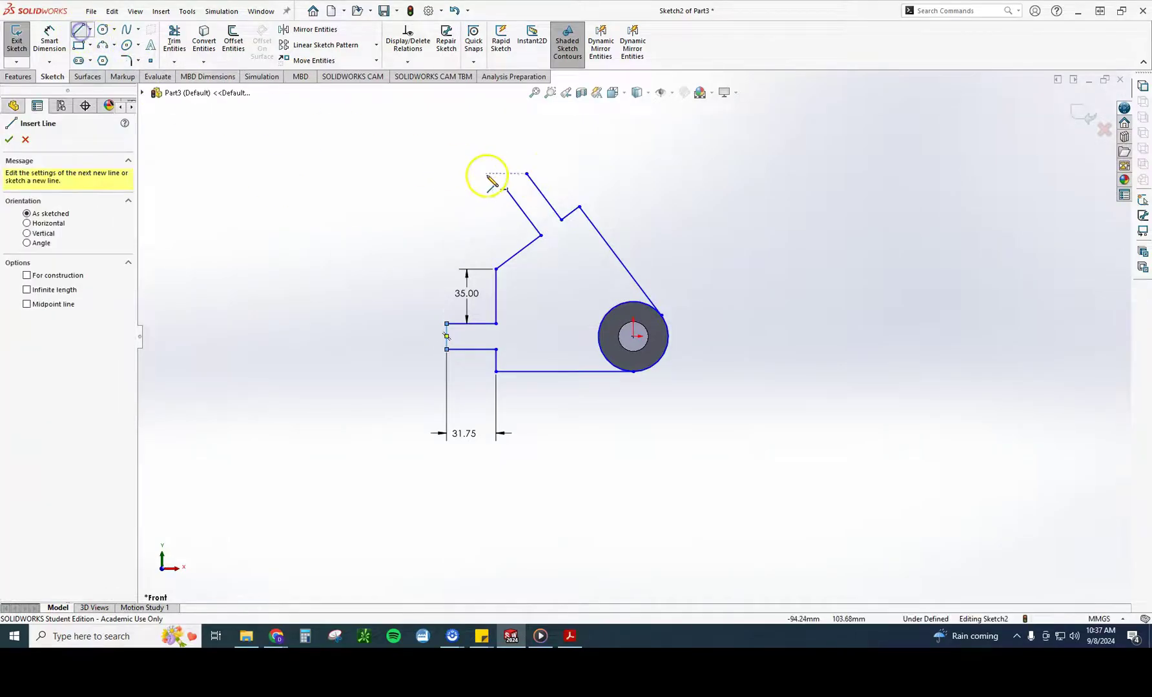
pyautogui.click(527, 175)
pyautogui.click(505, 188)
pyautogui.press('Escape')
# Step: Try trimming the hub circle's arc inside the body outline, and undo that trim
pyautogui.click(175, 39)
pyautogui.click(618, 322)
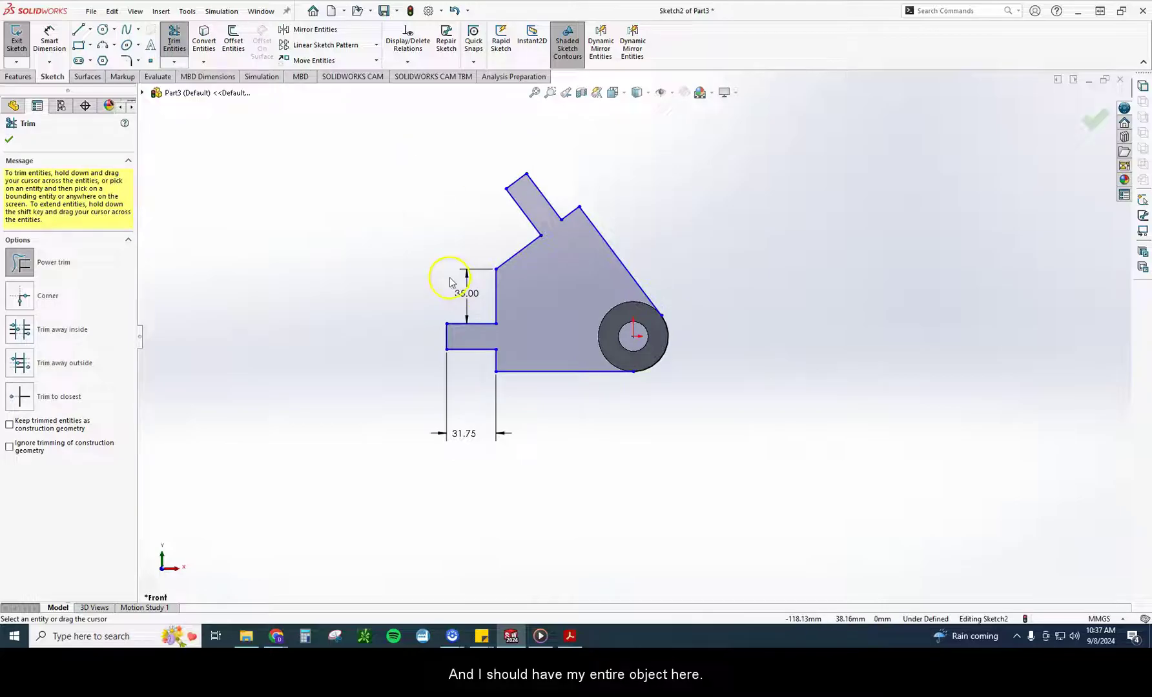
pyautogui.click(10, 140)
pyautogui.click(455, 11)
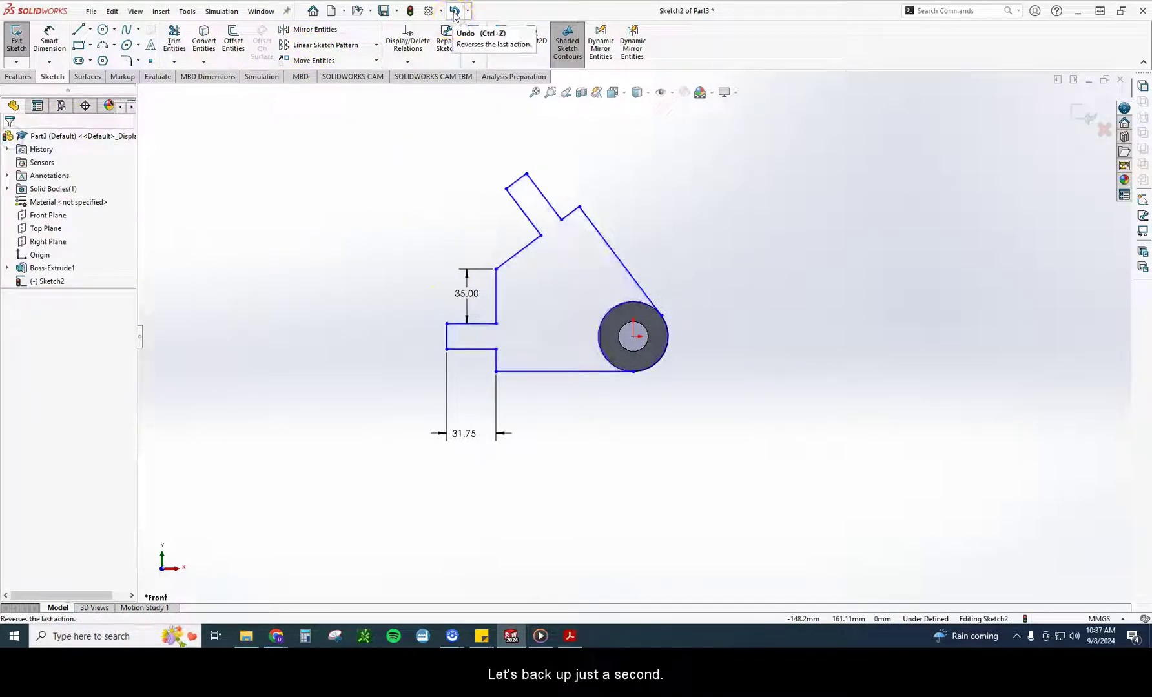
# Step: Trim the hub circle's outer arc so the profile follows the arc inside the body and excludes the hub hole
pyautogui.click(173, 38)
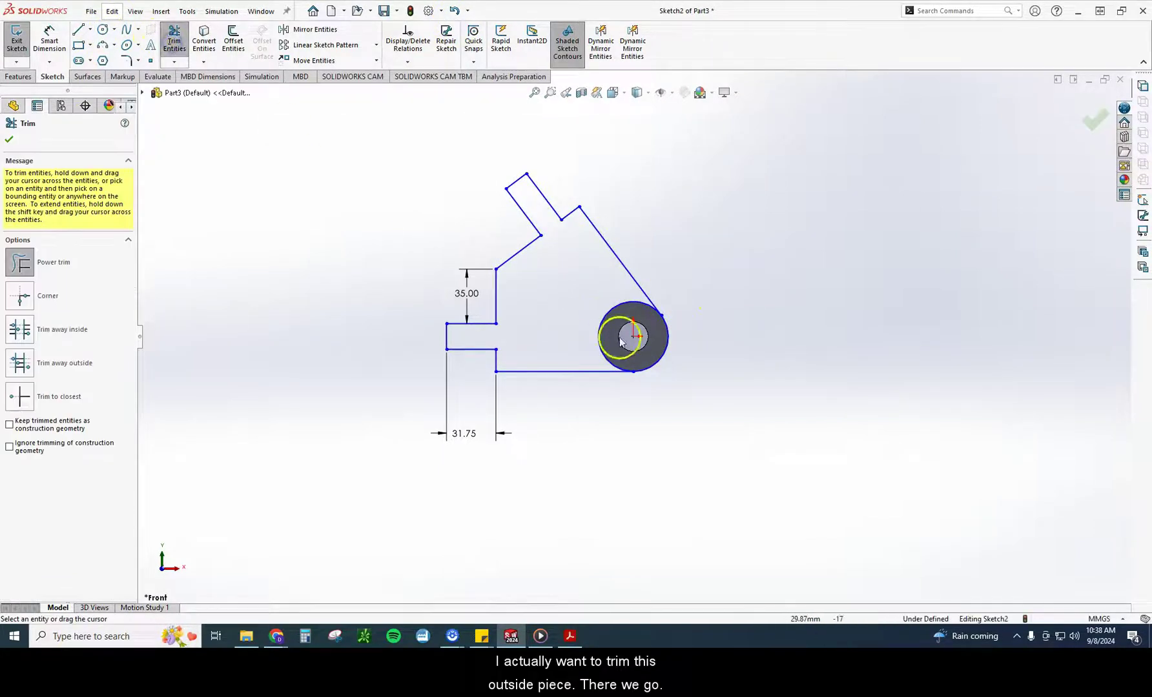
pyautogui.click(655, 347)
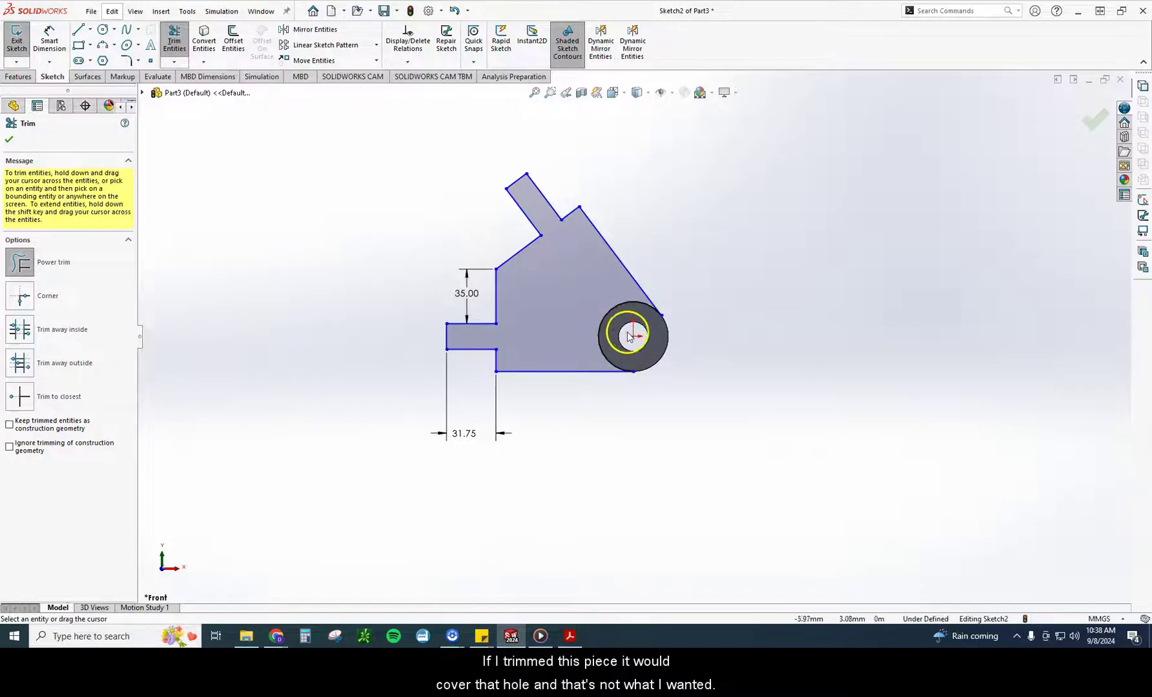
pyautogui.click(16, 141)
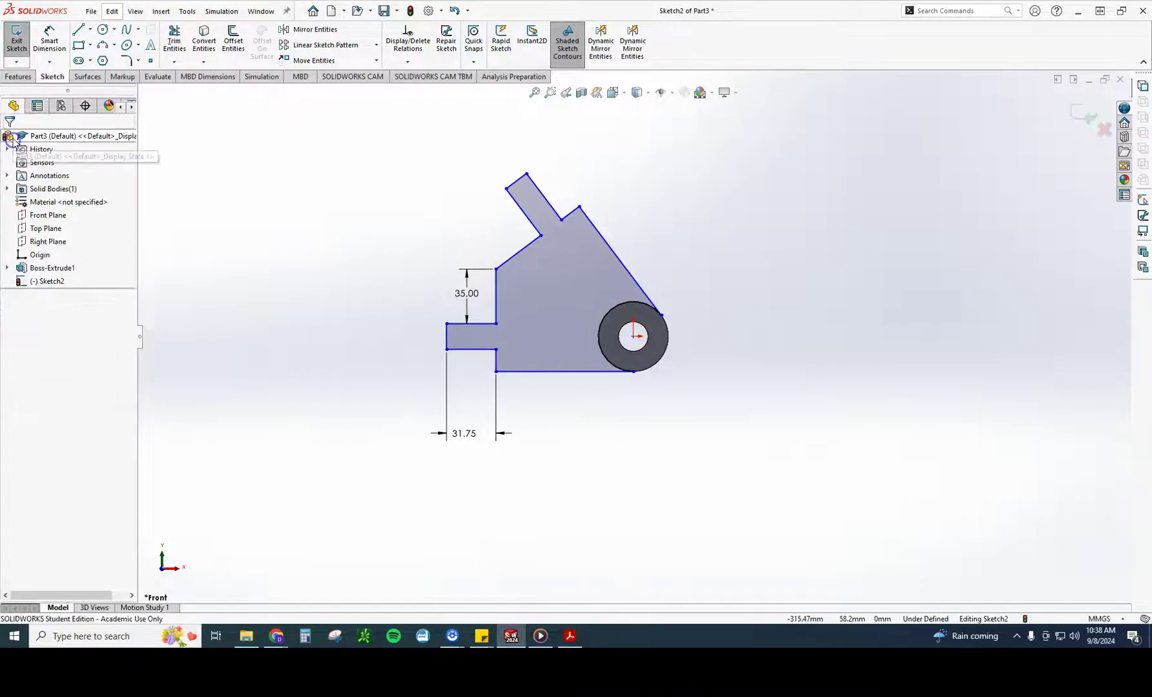
# Step: Start a mid-plane boss extrusion of the closed arms-and-body sketch and show the model in isometric view
pyautogui.click(16, 79)
pyautogui.click(21, 43)
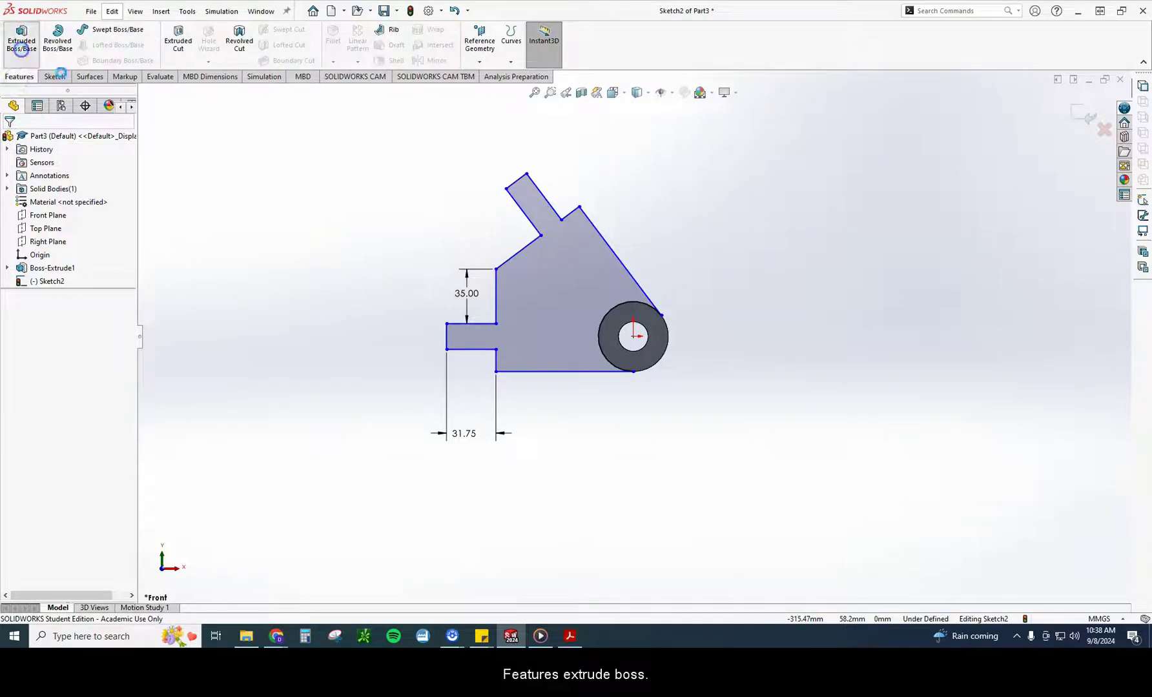
pyautogui.click(613, 94)
pyautogui.click(676, 123)
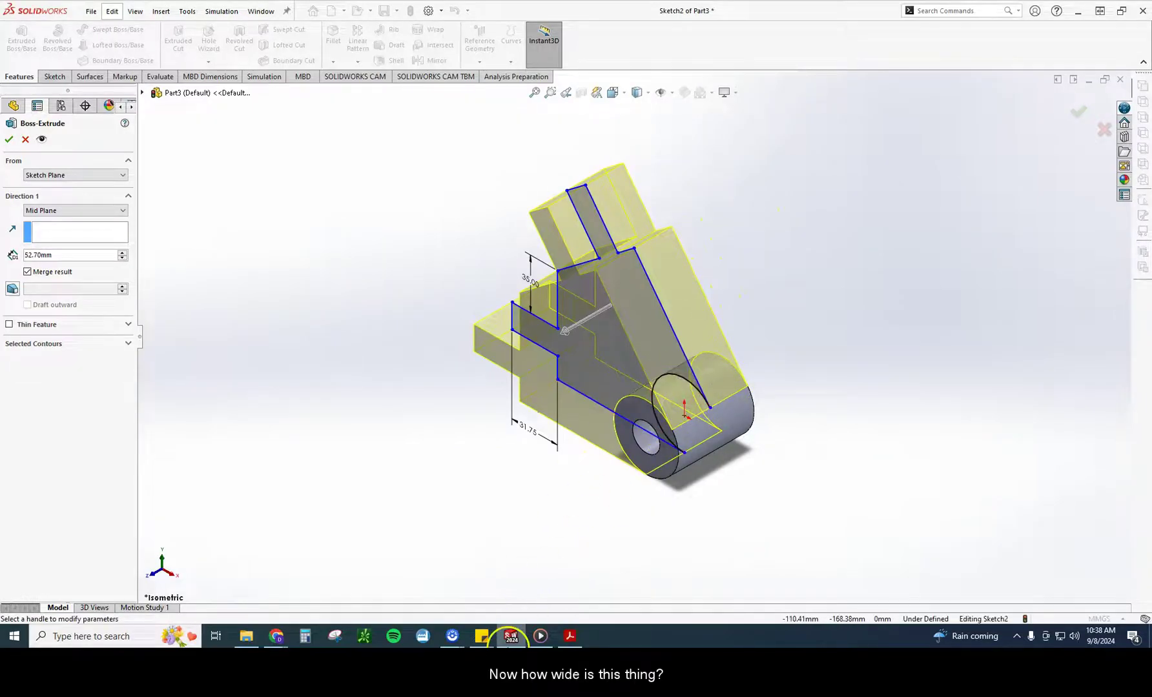
# Step: Switch to the PDF drawing and examine the top view's overall hub width and side step to work out the body's thickness
pyautogui.click(508, 642)
pyautogui.click(536, 477)
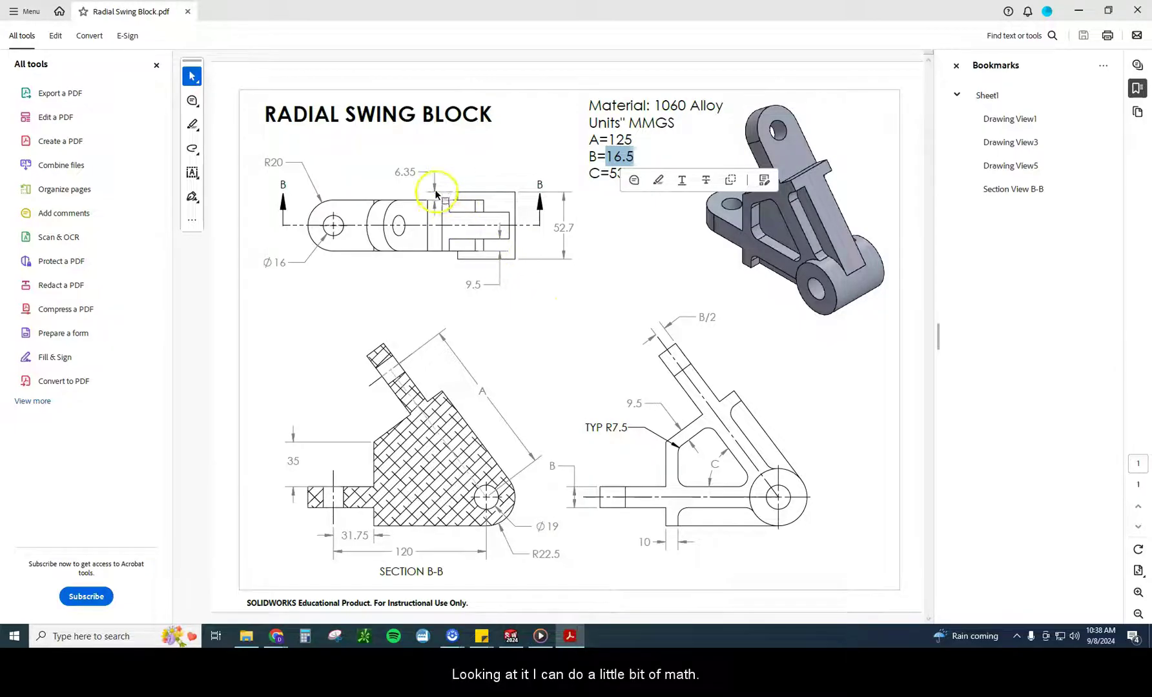
pyautogui.doubleClick(559, 228)
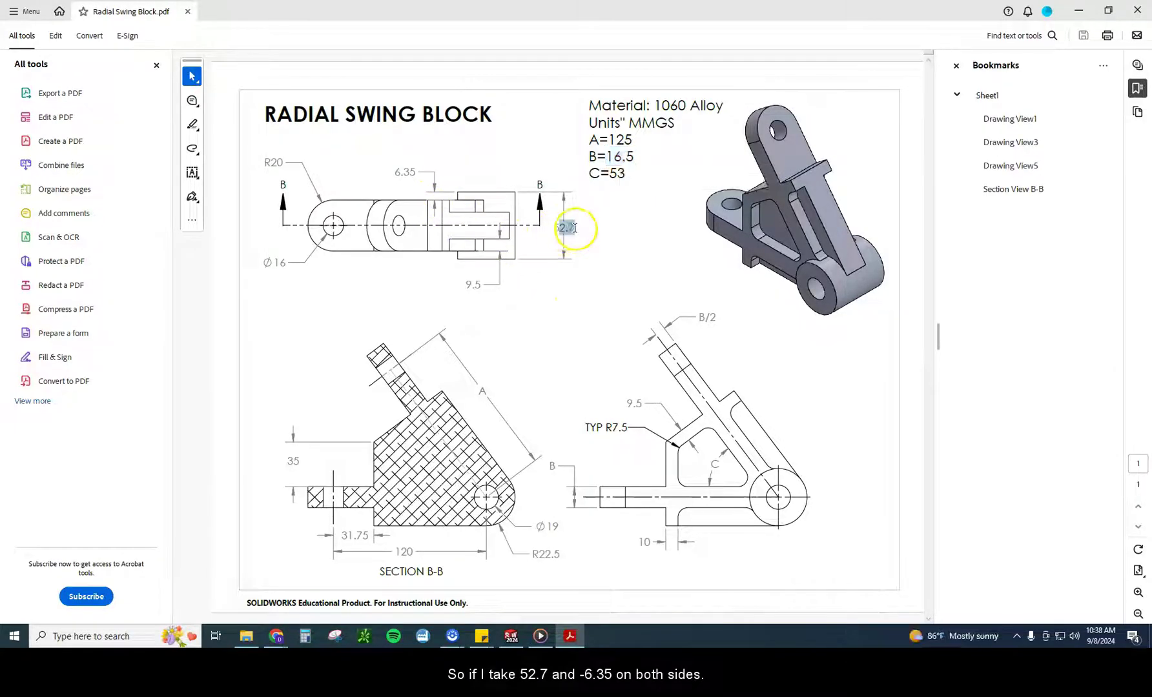
pyautogui.doubleClick(404, 171)
pyautogui.moveTo(407, 172); pyautogui.dragTo(419, 175)
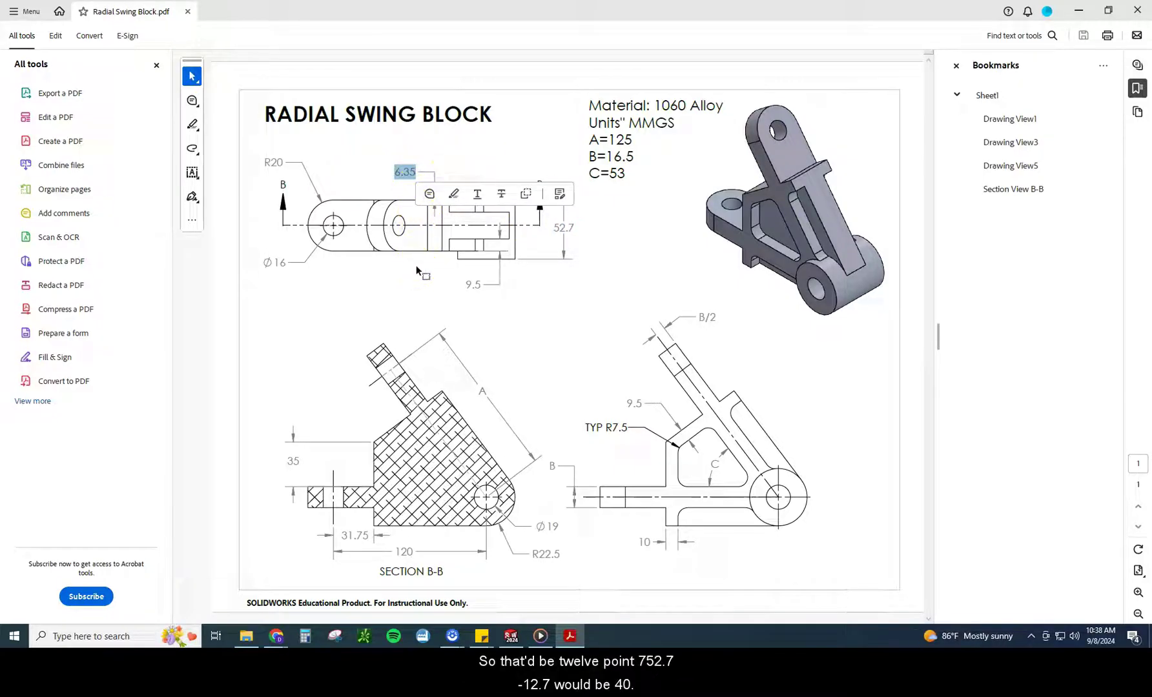
pyautogui.click(556, 229)
pyautogui.click(341, 294)
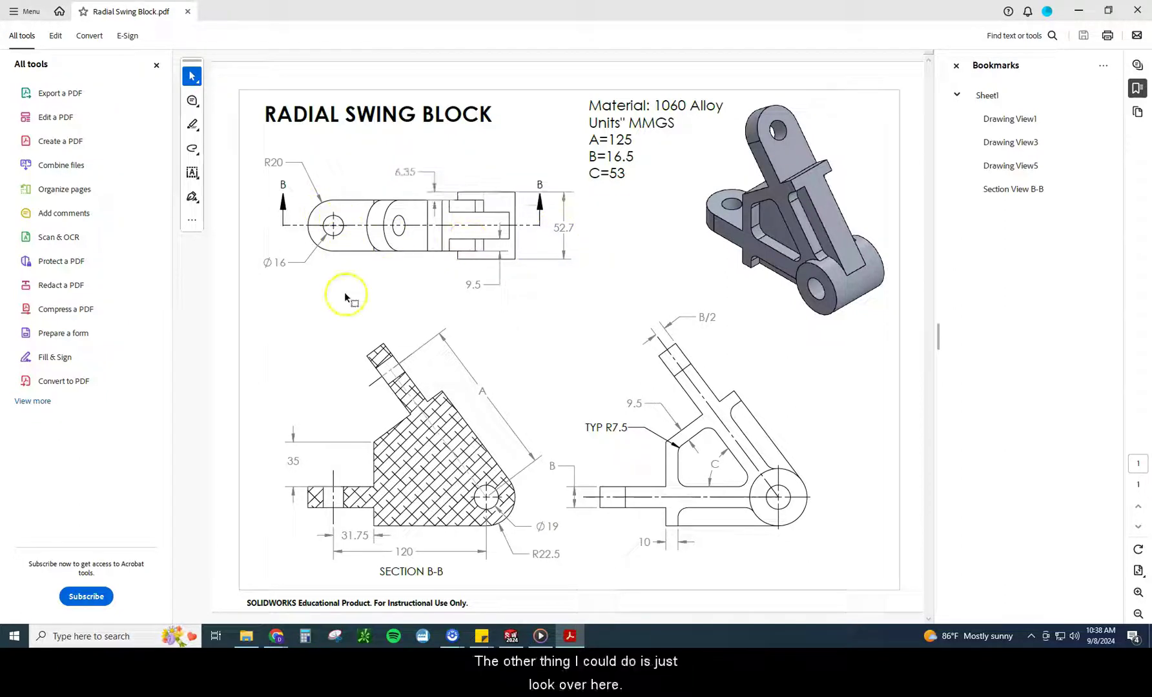
# Step: Back in SOLIDWORKS, set the mid-plane extrusion depth to 40 mm and complete the boss
pyautogui.click(516, 639)
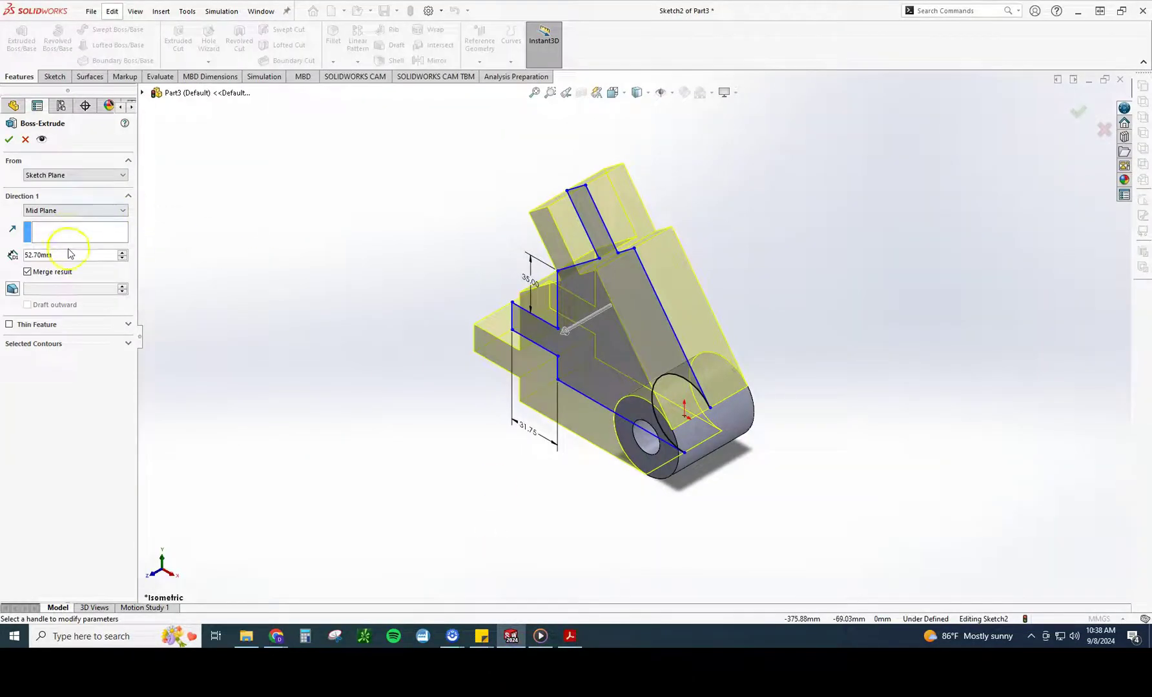
pyautogui.write('40')
pyautogui.press('Return')
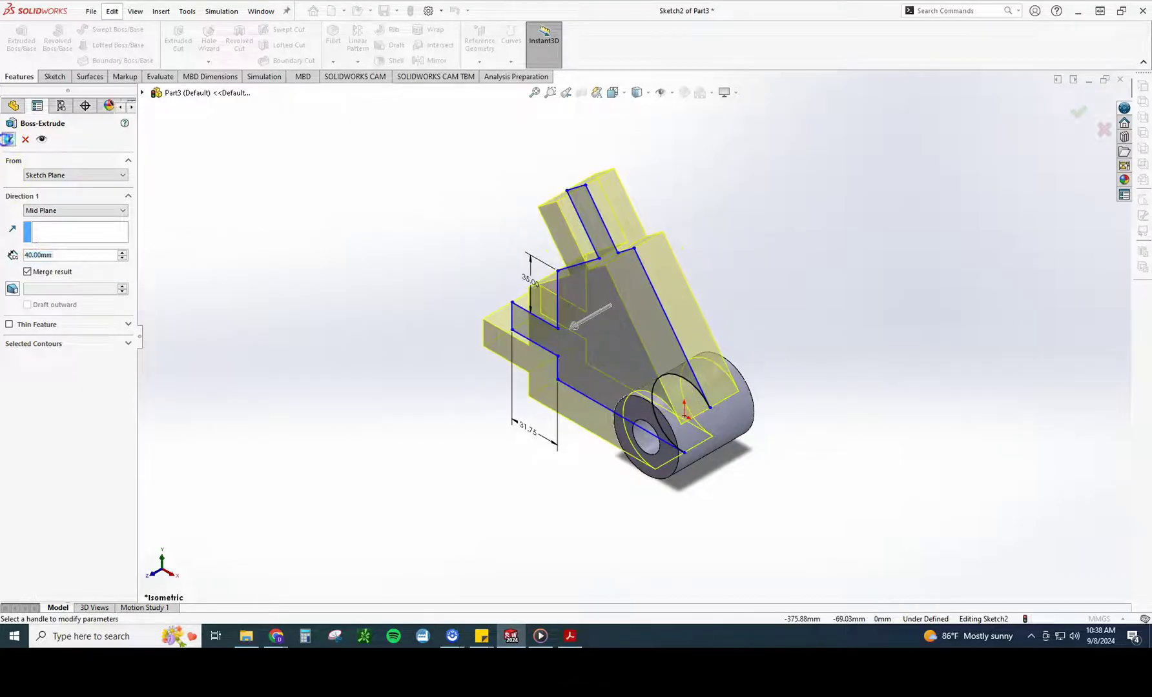
pyautogui.press('Return')
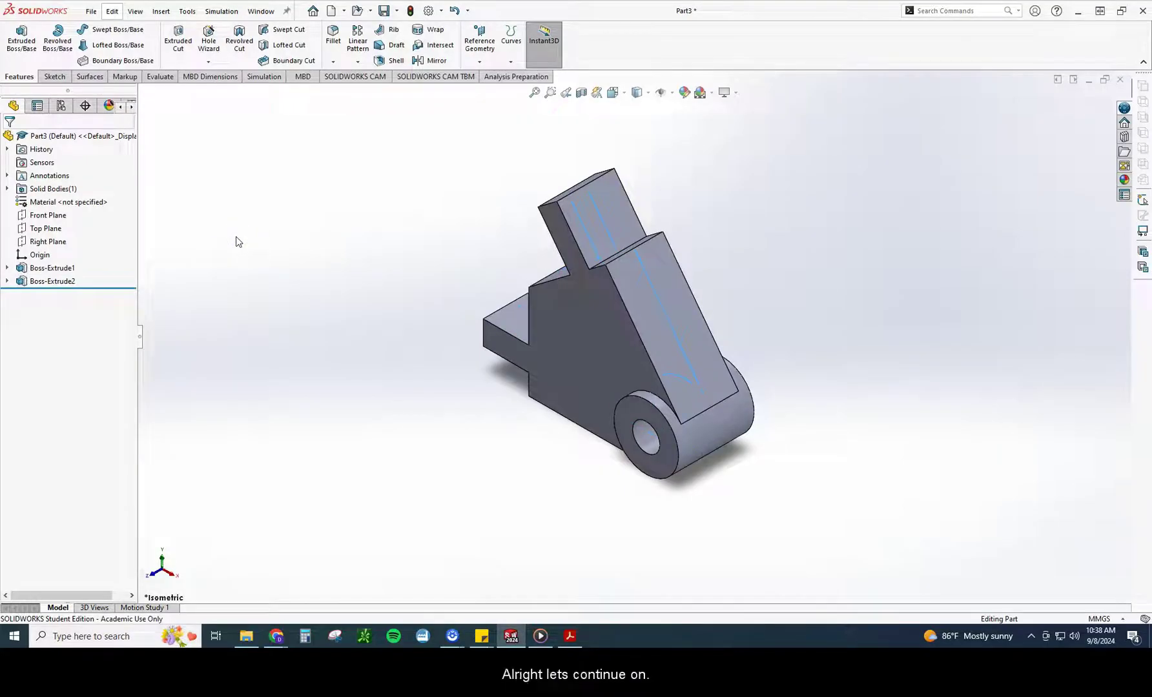
# Step: Check the pocket shape in the PDF drawing, start a sketch on the body's front face and convert the face's outline into sketch entities
pyautogui.click(569, 636)
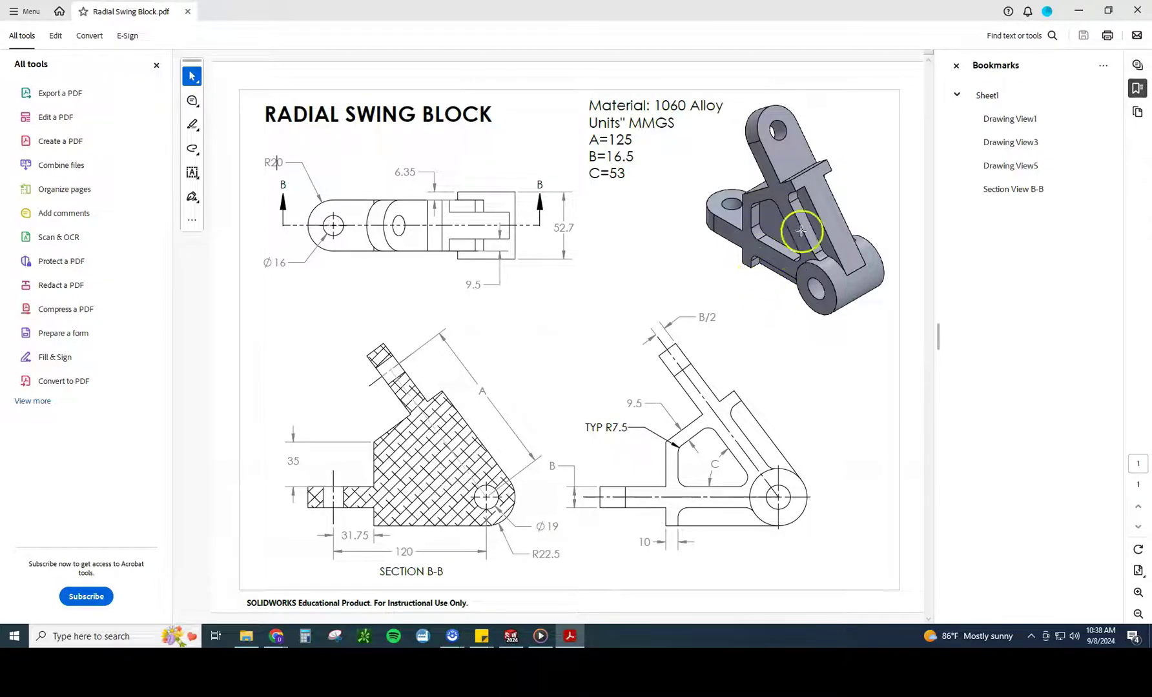
pyautogui.click(511, 636)
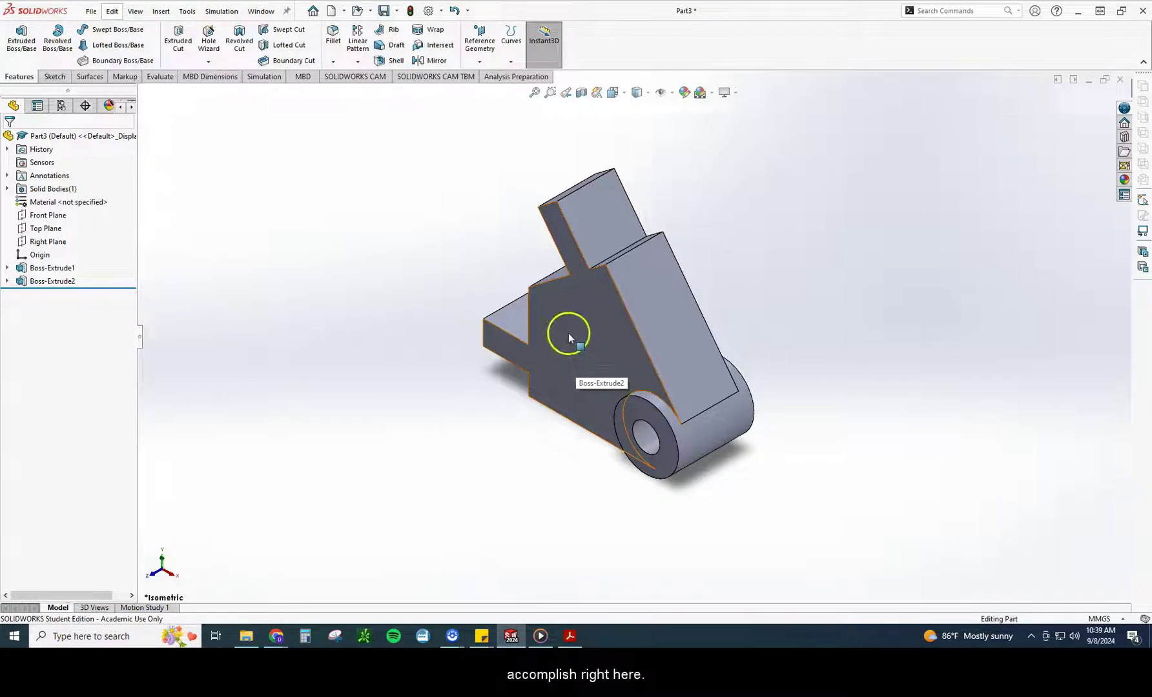
pyautogui.click(568, 335)
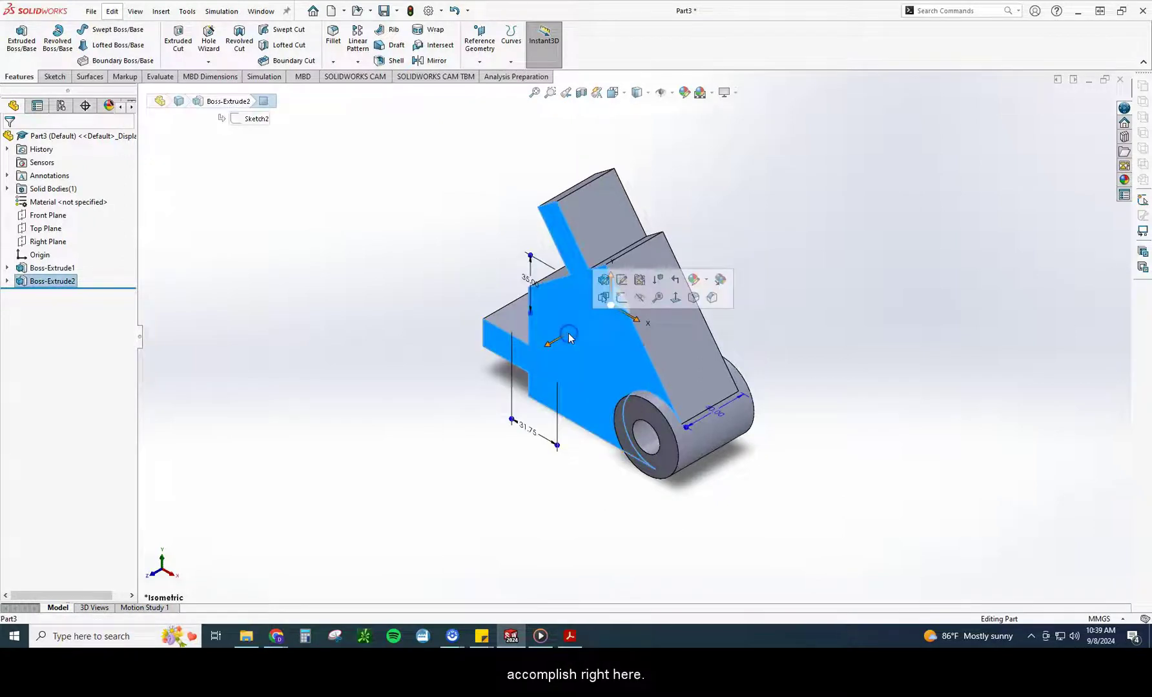
pyautogui.click(620, 297)
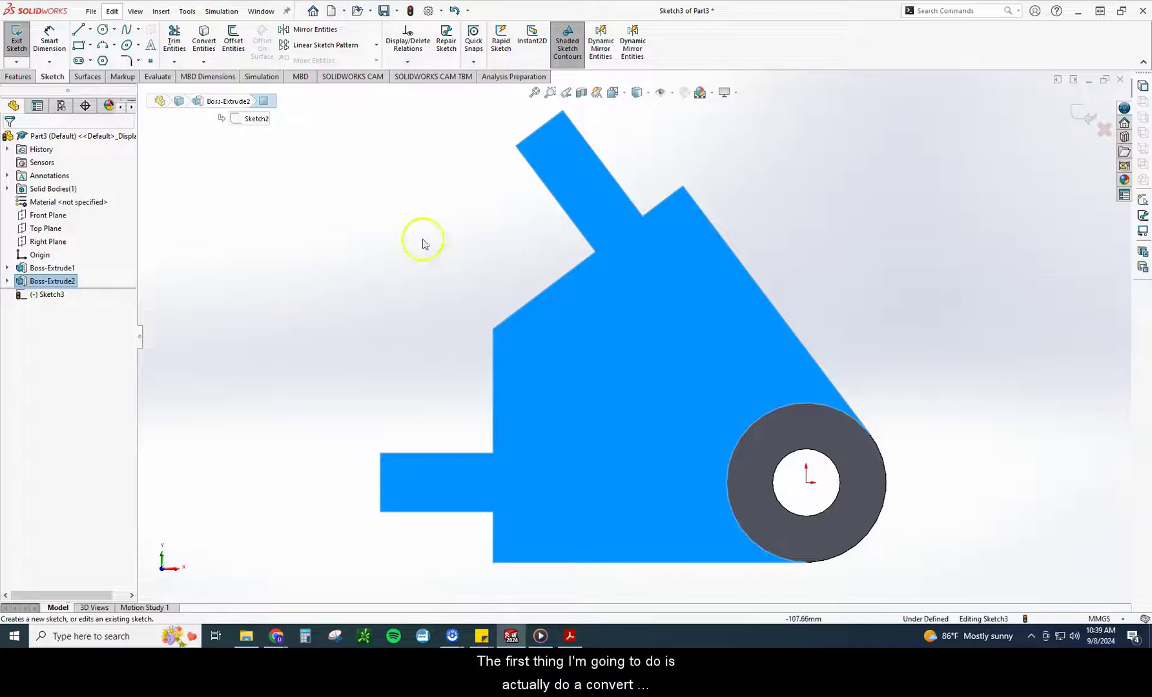
pyautogui.click(204, 35)
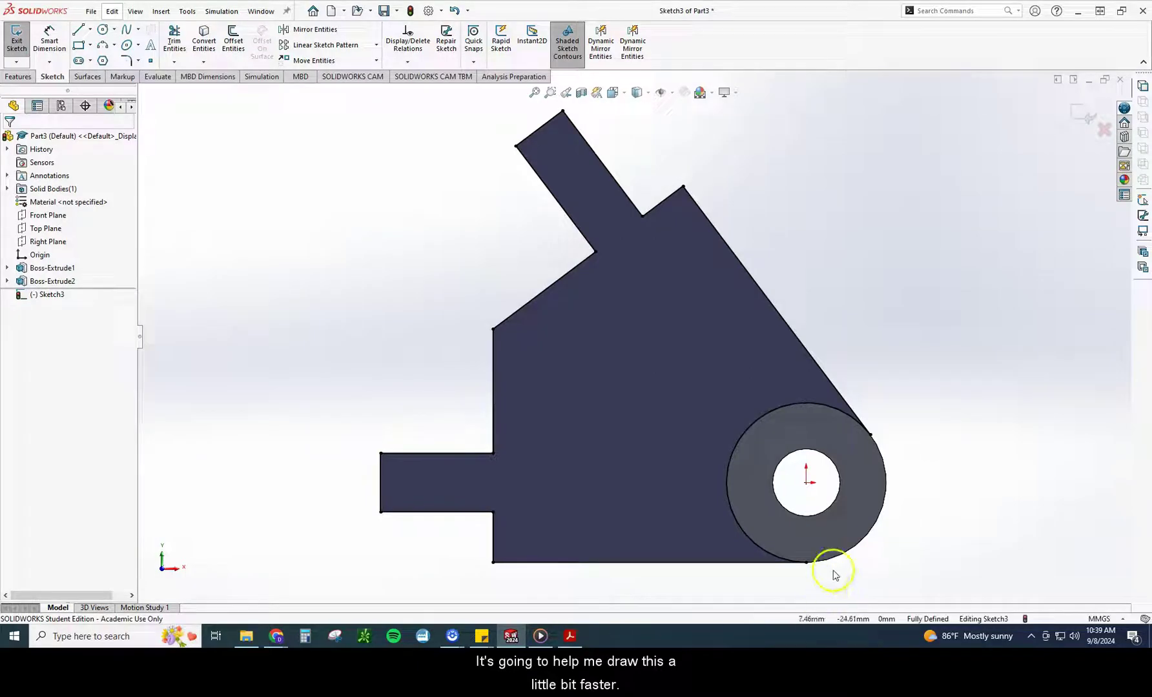
# Step: Check the wall thickness in the PDF drawing and offset the converted body outline inward by 9.5 mm
pyautogui.click(570, 636)
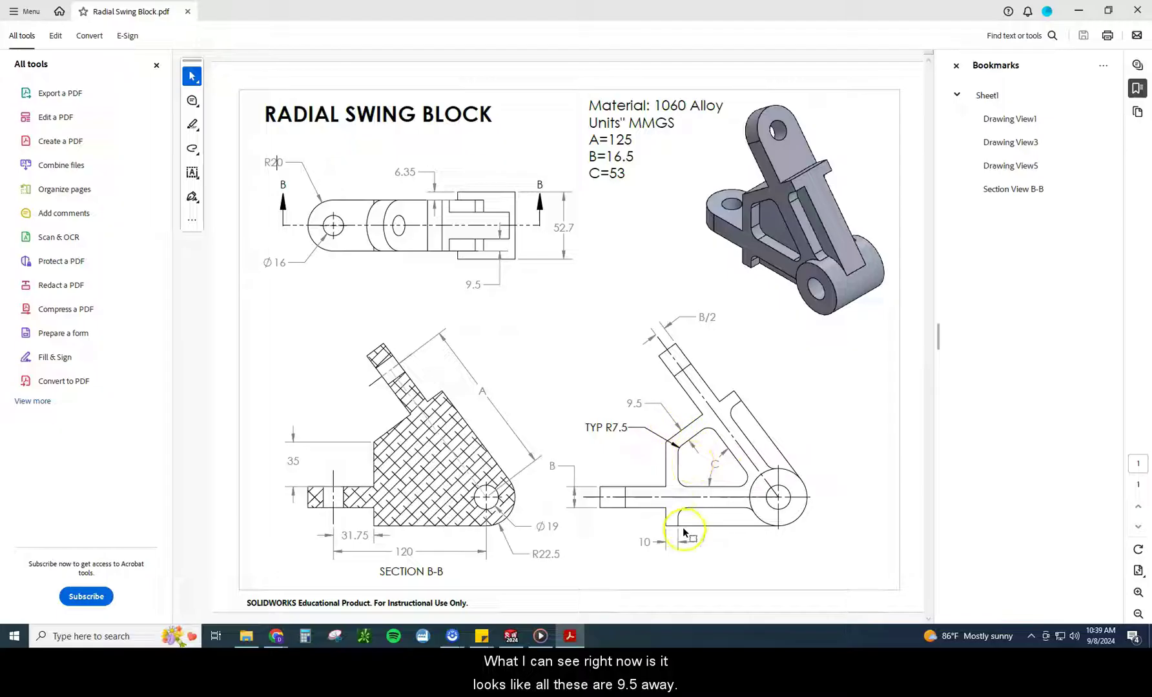
pyautogui.click(511, 637)
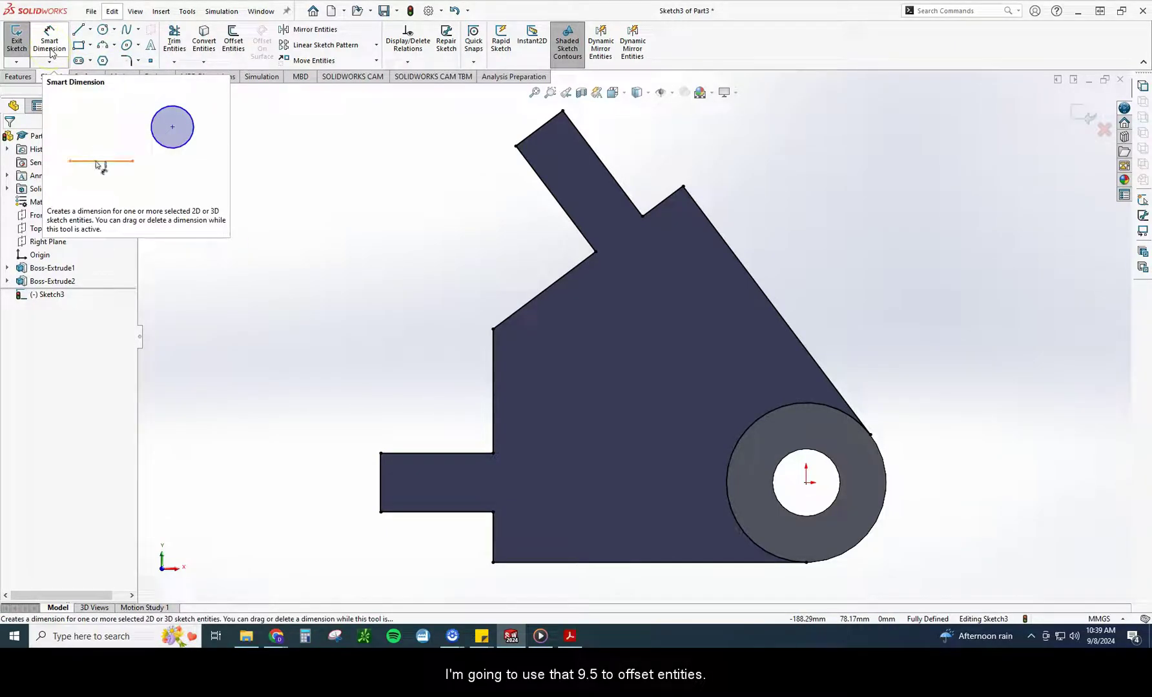
pyautogui.click(233, 42)
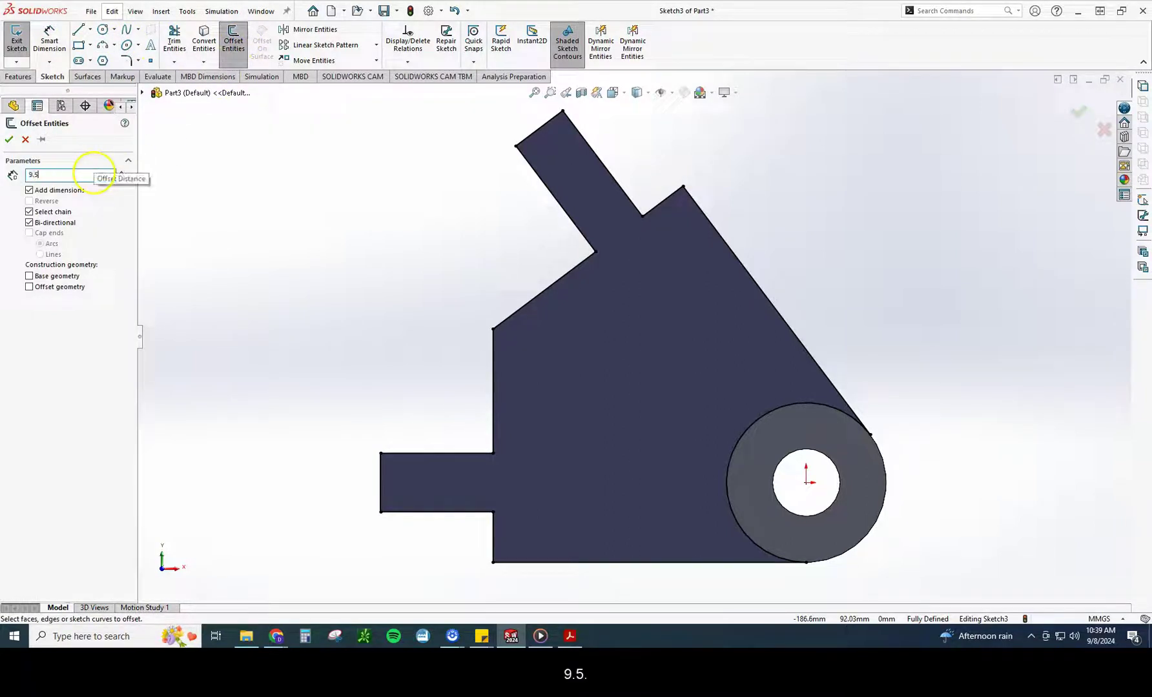
pyautogui.click(529, 305)
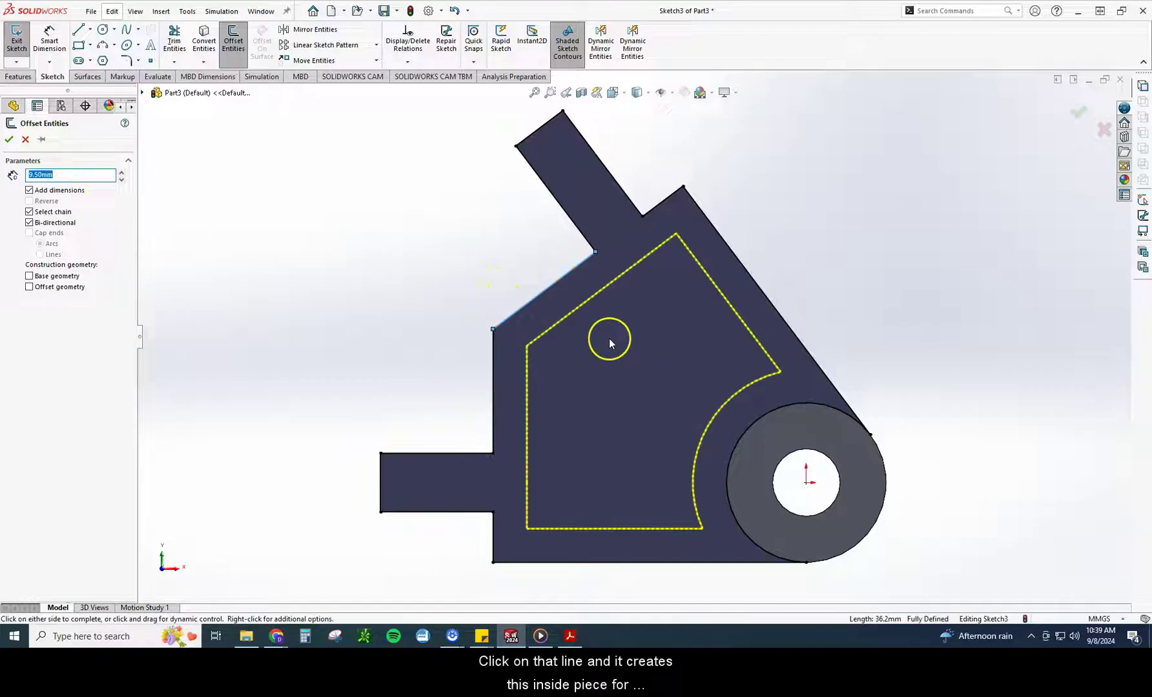
pyautogui.click(9, 139)
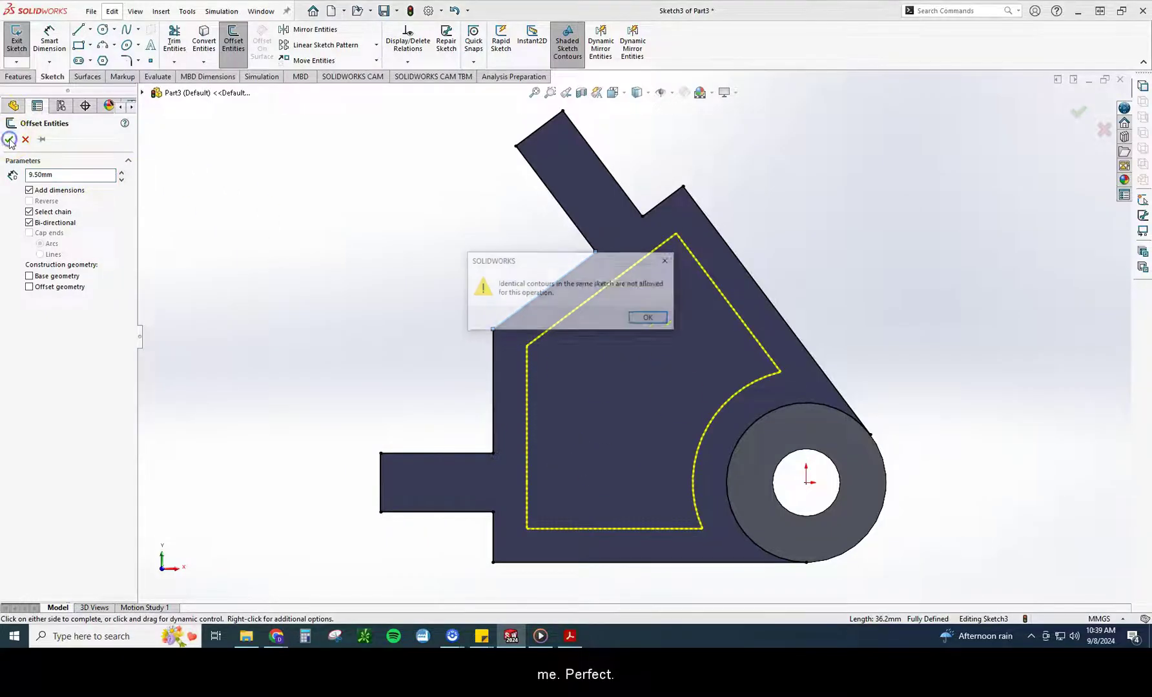
pyautogui.click(649, 318)
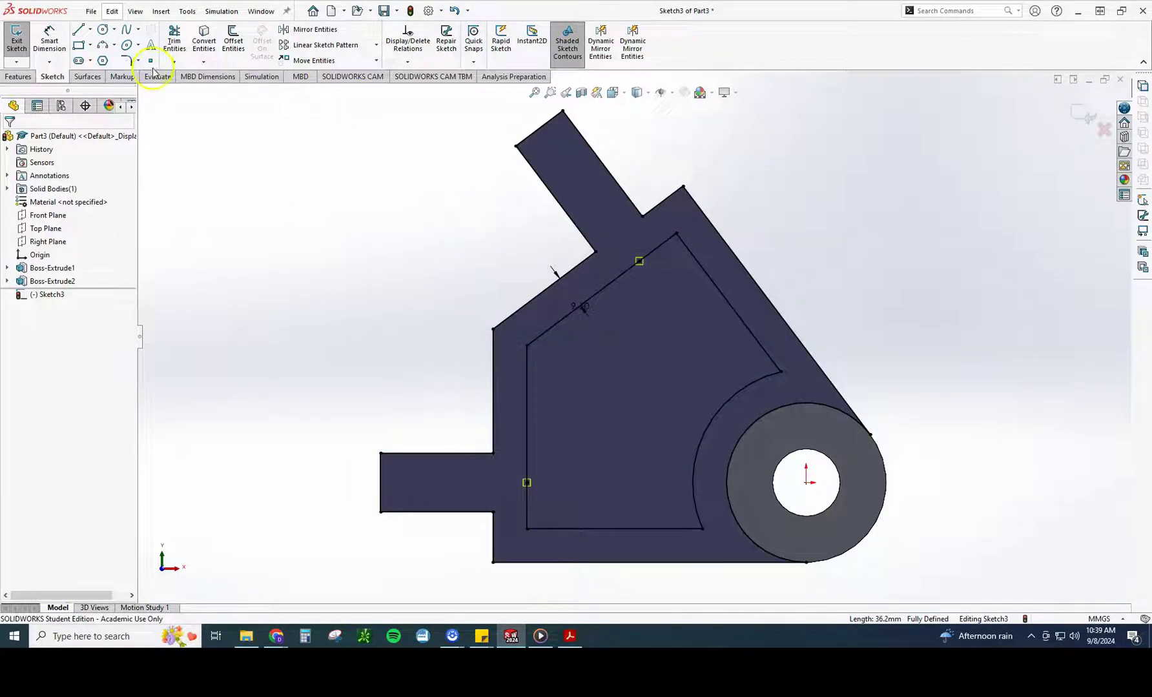
# Step: Draw a horizontal centerline from the origin to the midpoint of the horizontal arm's end edge
pyautogui.click(91, 29)
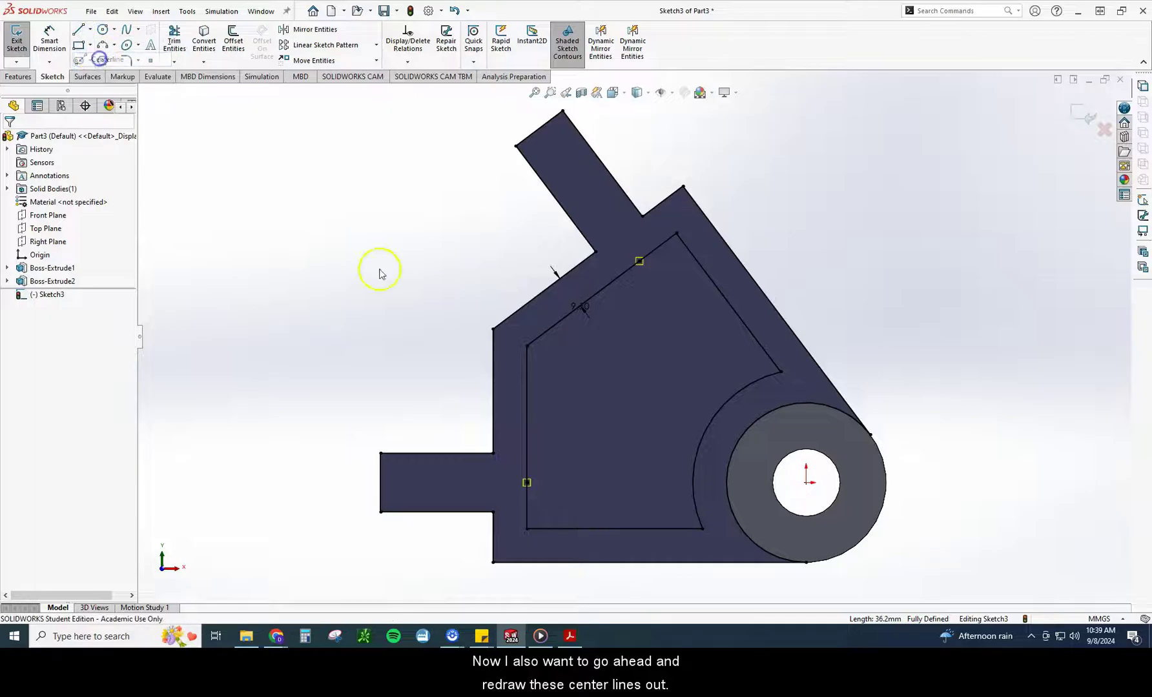
pyautogui.click(109, 70)
pyautogui.click(807, 482)
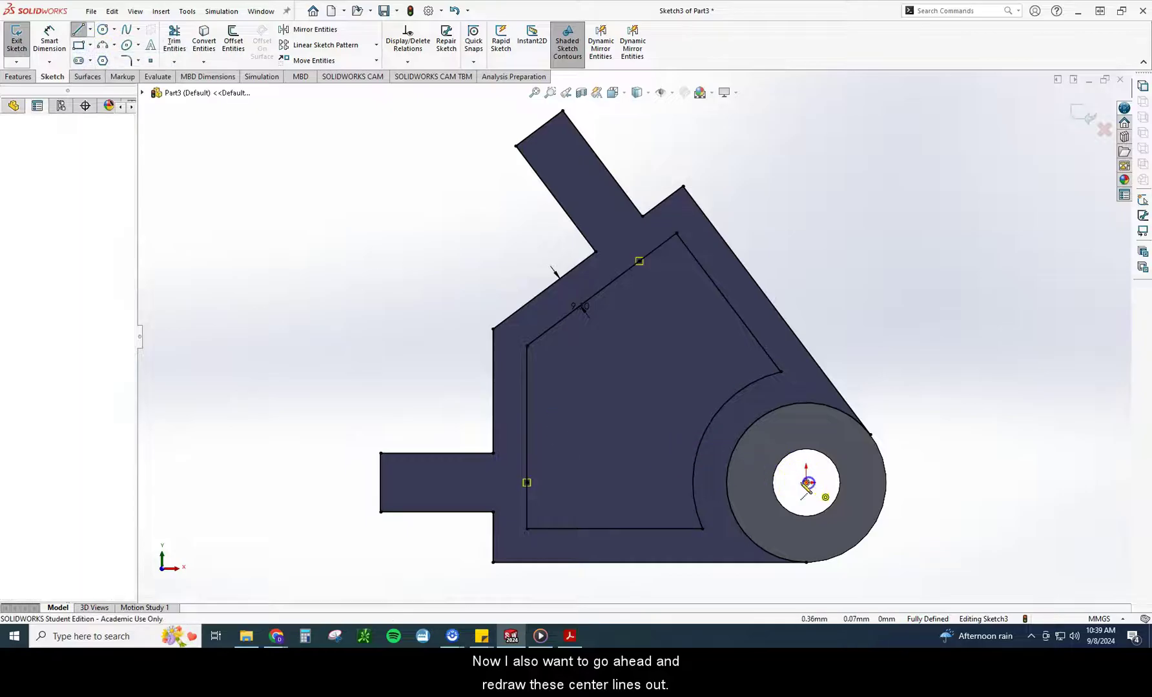
pyautogui.click(381, 483)
pyautogui.press('Escape')
pyautogui.rightClick(443, 401)
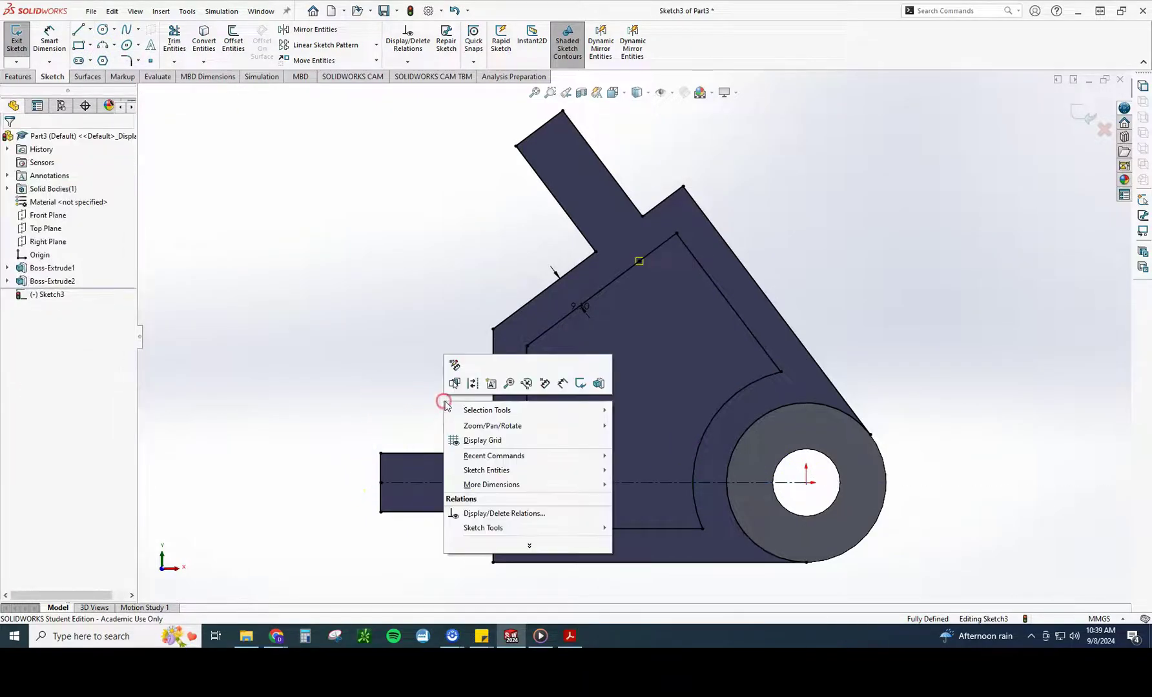
# Step: Draw a second centerline between the origin and the midpoint of the slanted arm's end edge
pyautogui.click(90, 30)
pyautogui.click(106, 55)
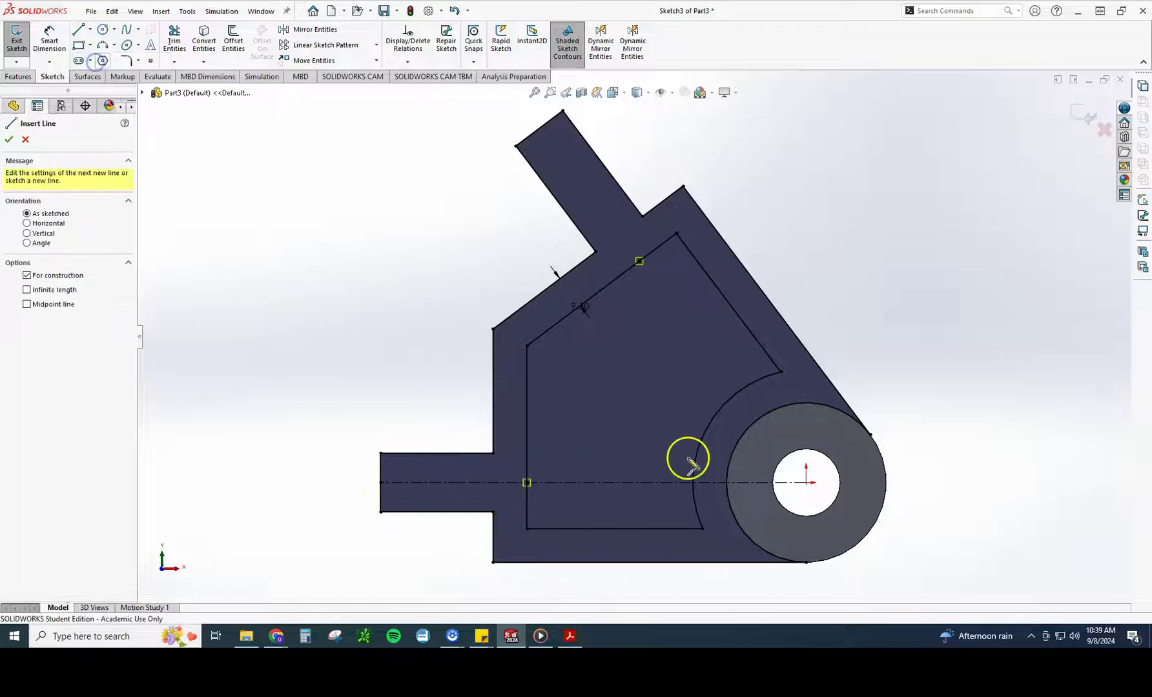
pyautogui.click(540, 129)
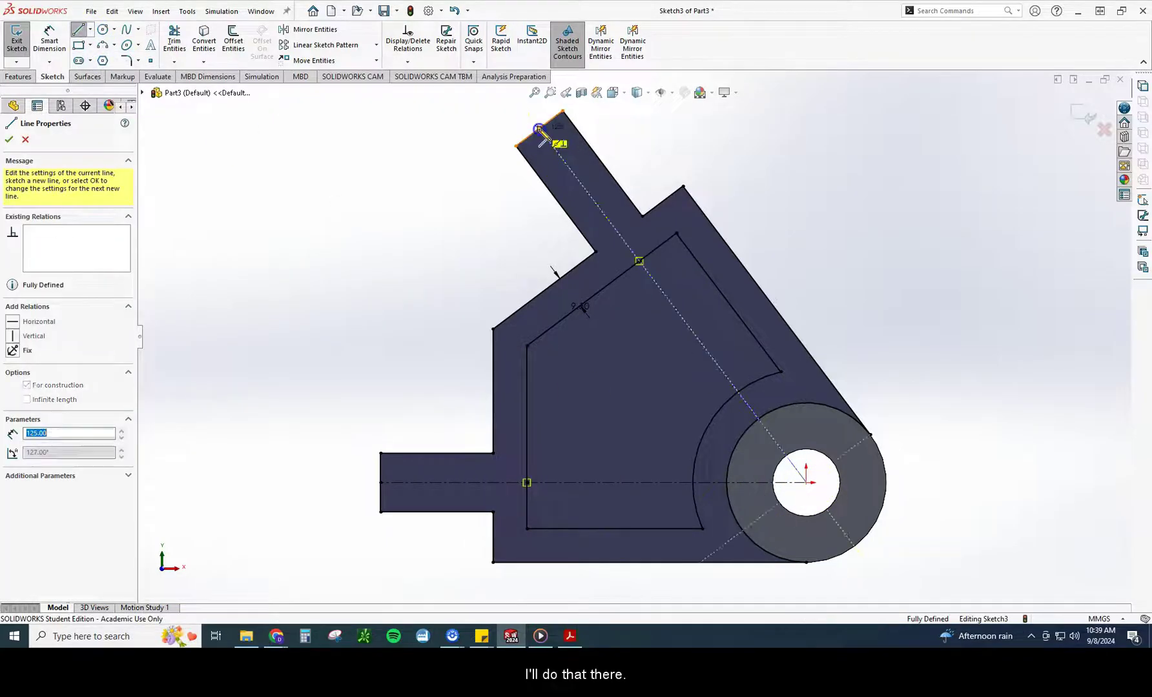
pyautogui.press('Escape')
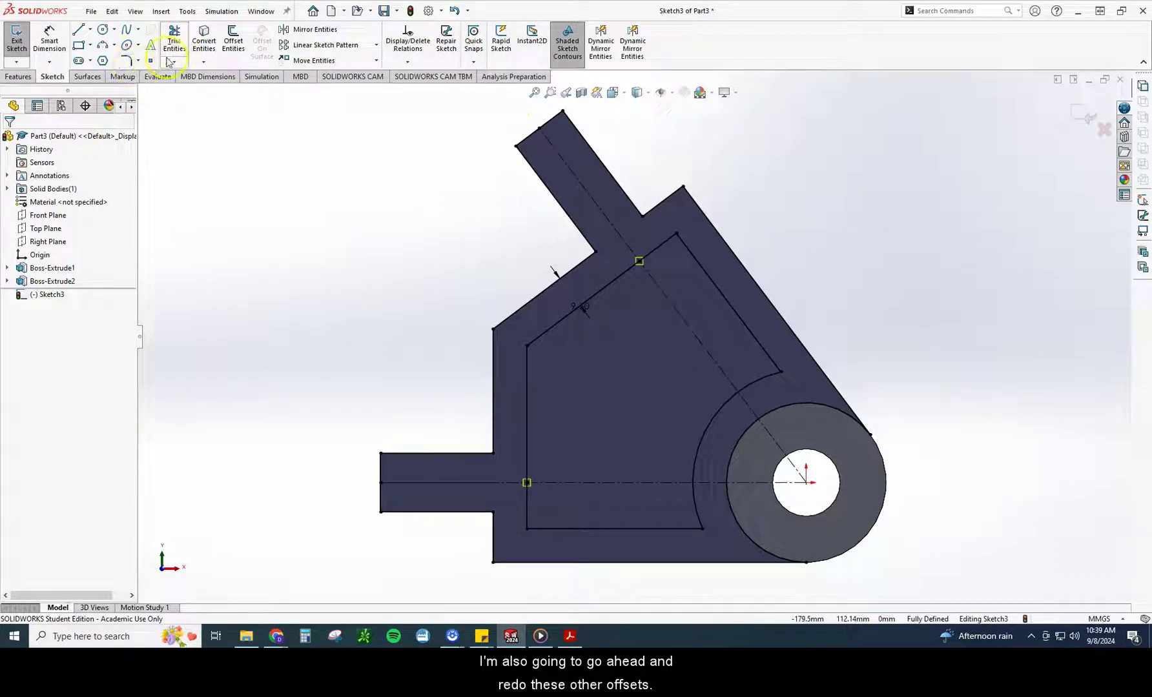
# Step: Offset both arm centerlines bi-directionally by 8.25 mm to carry the arm edges through the body
pyautogui.click(233, 40)
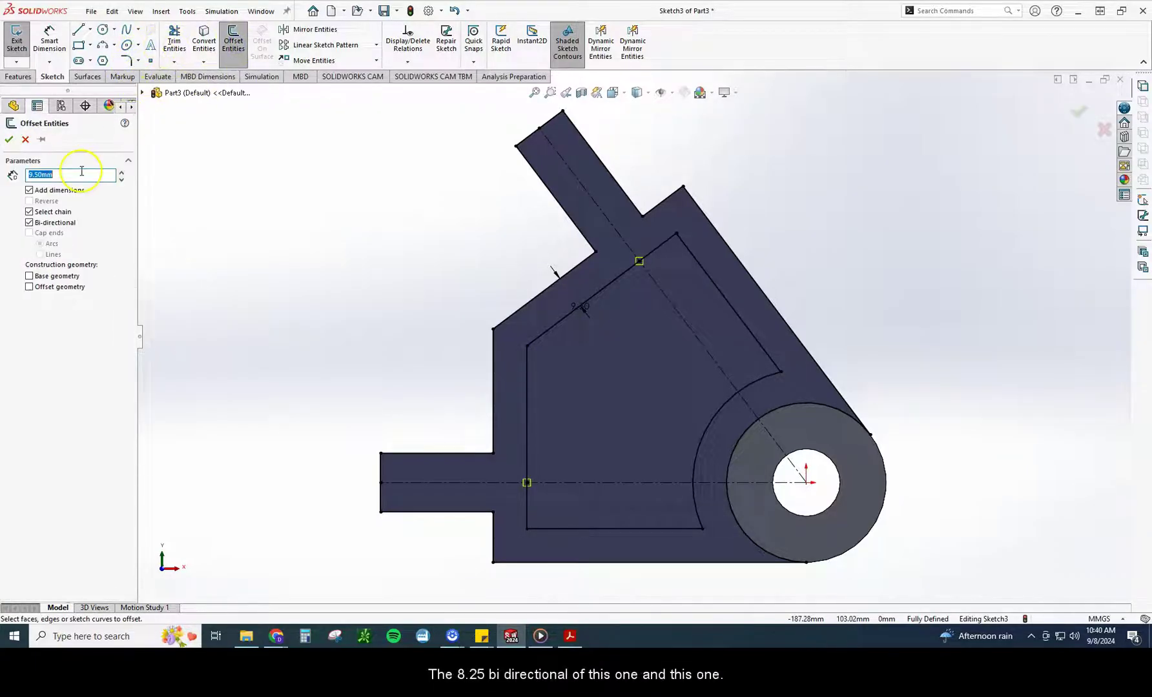
pyautogui.click(692, 325)
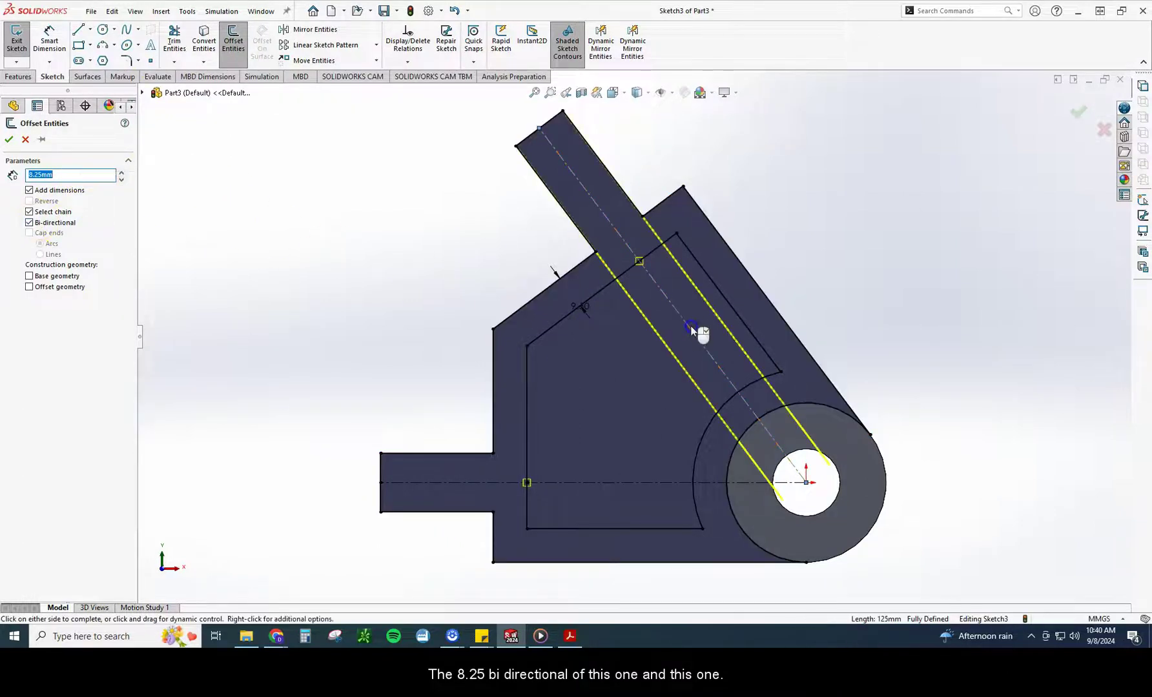
pyautogui.click(654, 482)
pyautogui.click(7, 138)
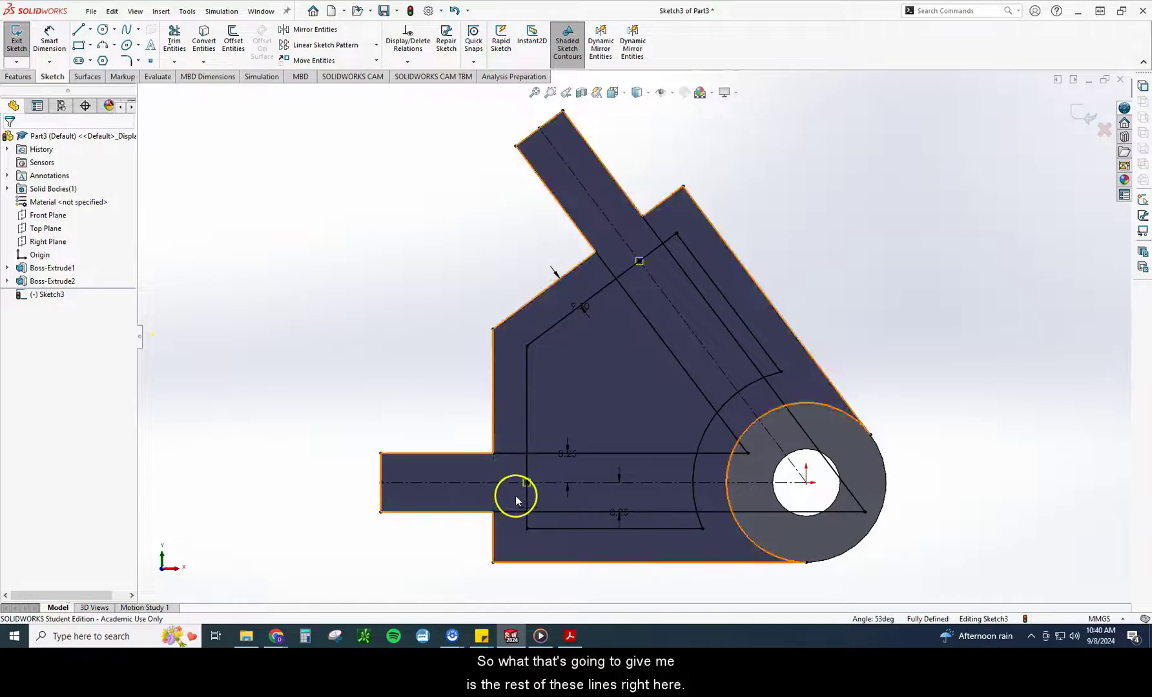
# Step: Delete the inner offset outline's lower horizontal line and its long slanted line
pyautogui.click(568, 529)
pyautogui.press('Delete')
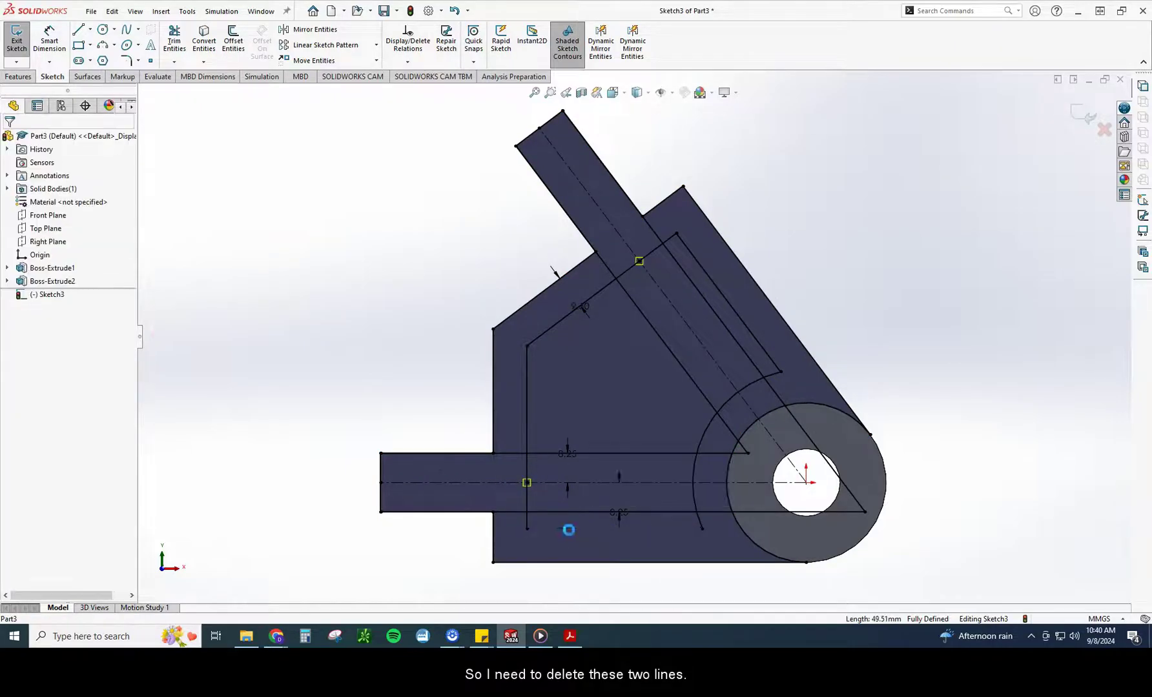
pyautogui.click(744, 322)
pyautogui.press('Delete')
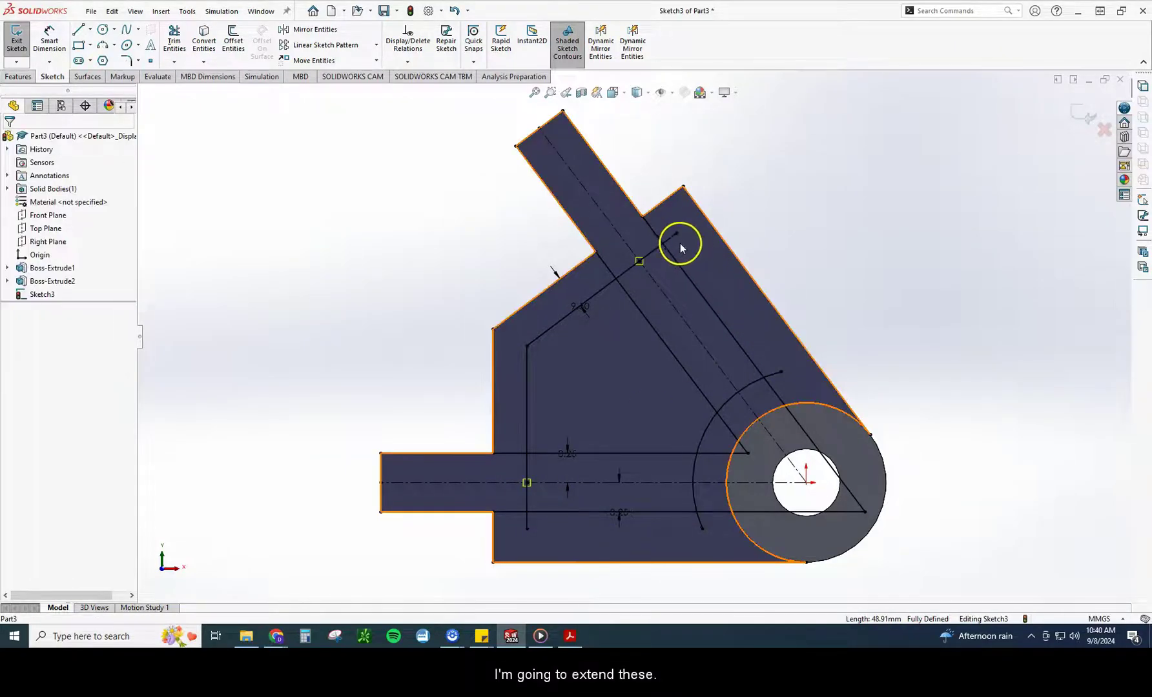
# Step: Extend the inner offset's upper slanted line and its vertical line out to the body's outer edges
pyautogui.click(174, 61)
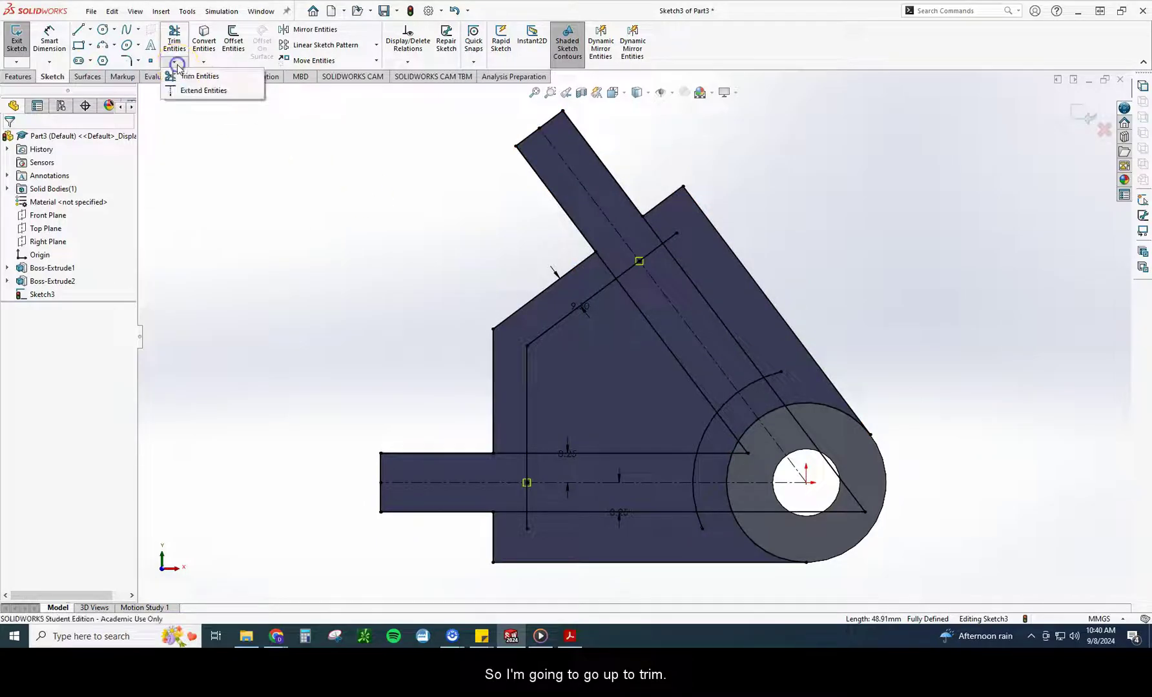
pyautogui.click(186, 91)
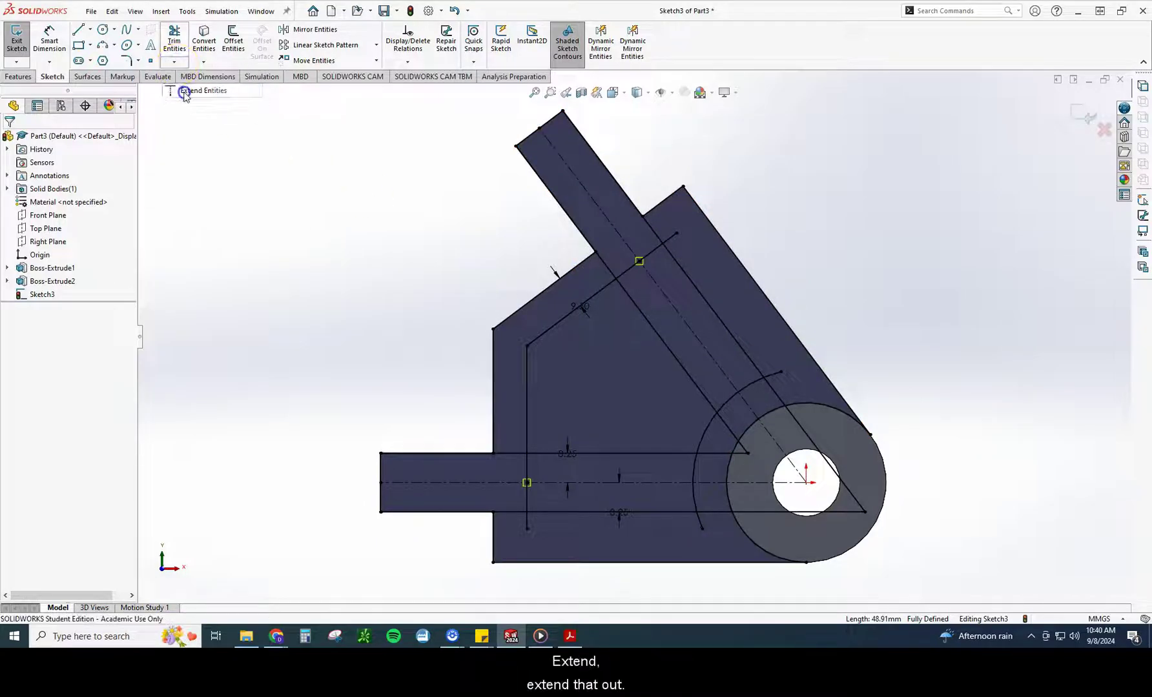
pyautogui.click(674, 236)
pyautogui.click(527, 526)
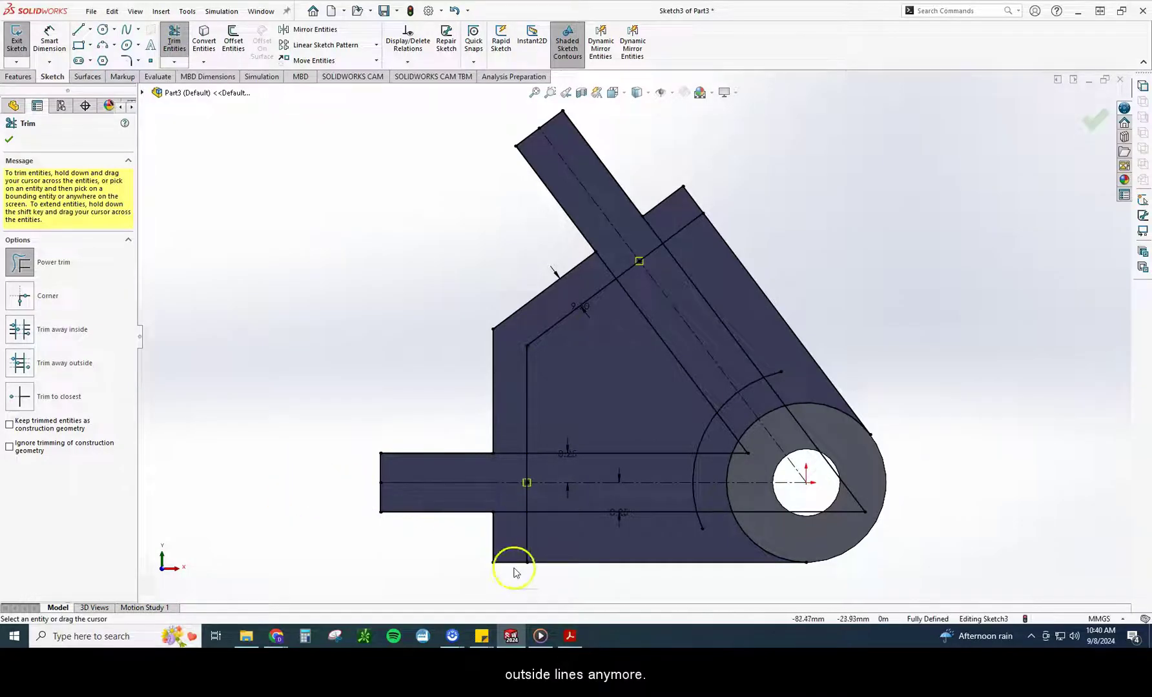
# Step: Trim away the outer lines of both arms and the unneeded body edges outside the offset outline
pyautogui.moveTo(512, 566)
pyautogui.mouseDown()
pyautogui.moveTo(478, 530)
pyautogui.moveTo(501, 517)
pyautogui.moveTo(500, 501)
pyautogui.moveTo(470, 514)
pyautogui.mouseUp()
pyautogui.moveTo(366, 475); pyautogui.dragTo(450, 467)
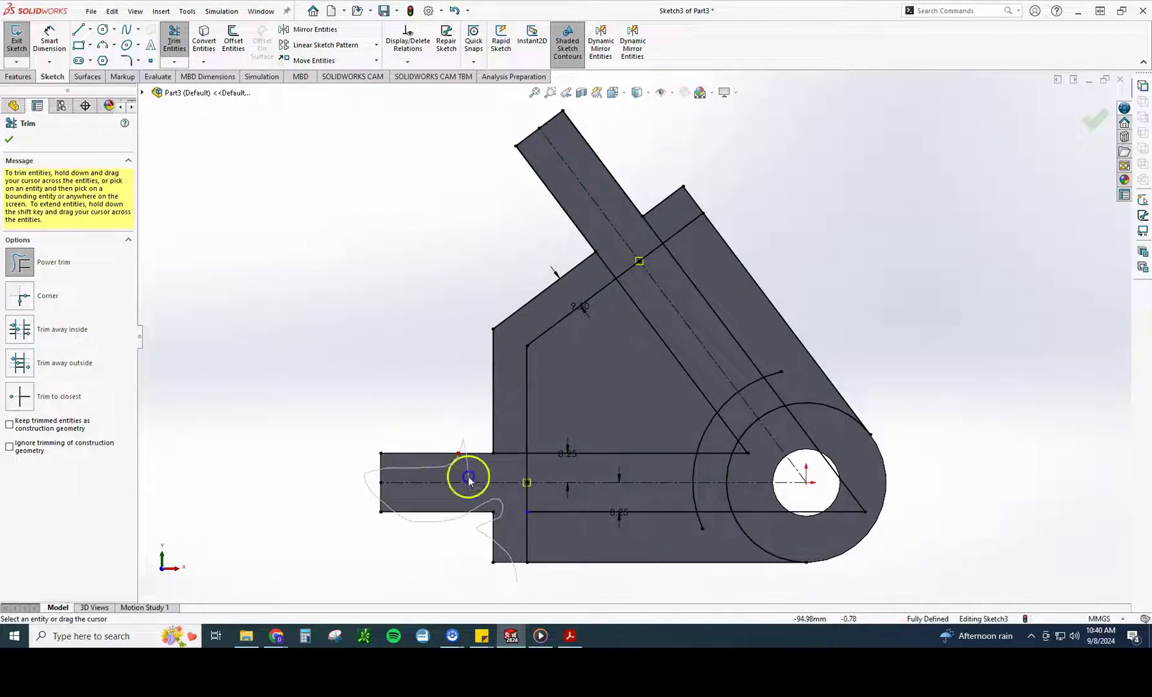
pyautogui.moveTo(484, 392)
pyautogui.mouseDown()
pyautogui.moveTo(490, 342)
pyautogui.moveTo(510, 314)
pyautogui.mouseUp()
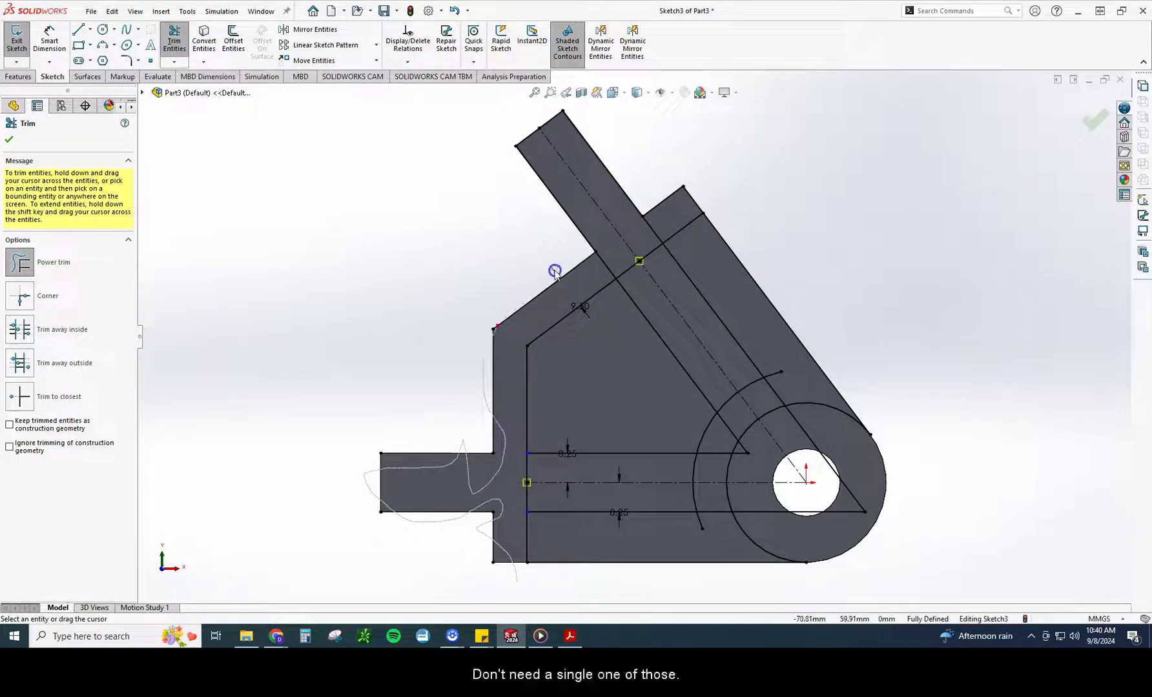
pyautogui.moveTo(619, 259)
pyautogui.mouseDown()
pyautogui.moveTo(678, 214)
pyautogui.moveTo(678, 182)
pyautogui.mouseUp()
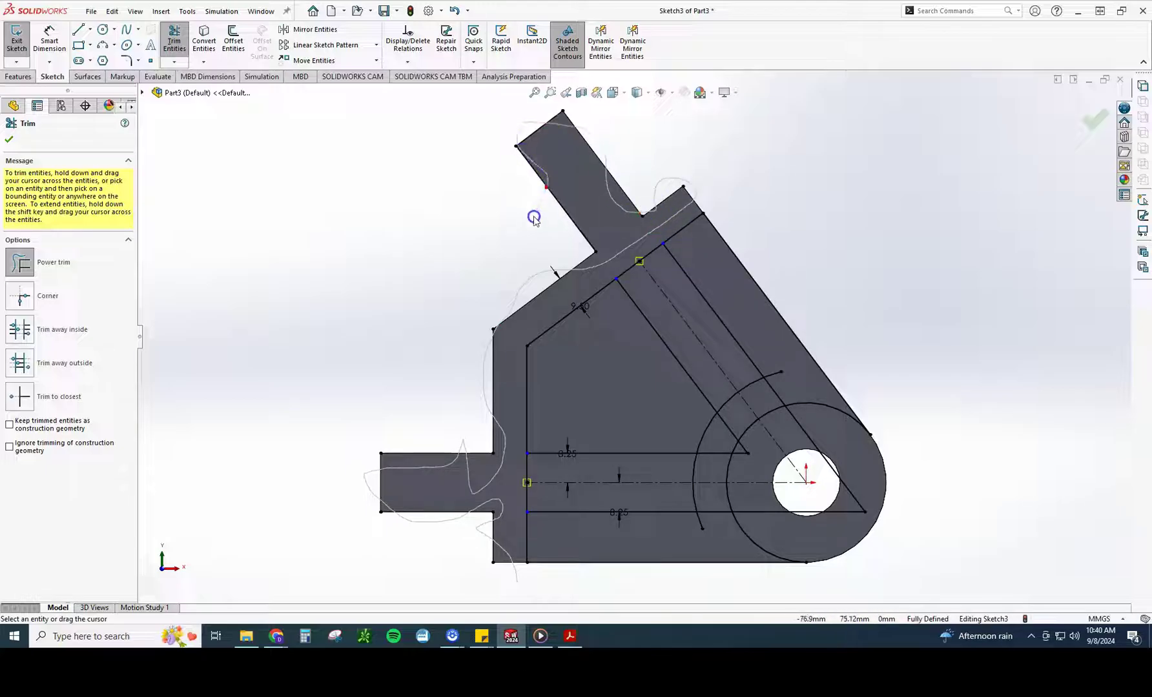
pyautogui.moveTo(533, 218); pyautogui.dragTo(533, 218)
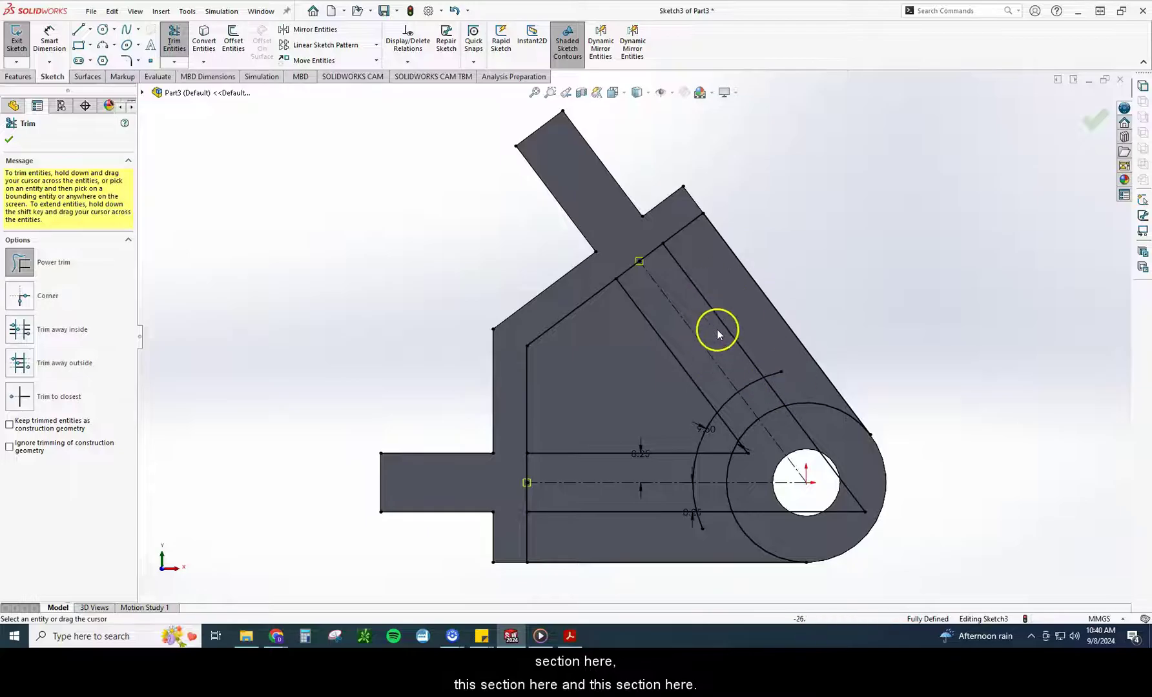
# Step: Trim the offset lines, arcs and centerlines that cross the insides of the slanted and horizontal arms
pyautogui.moveTo(640, 234)
pyautogui.mouseDown()
pyautogui.moveTo(660, 265)
pyautogui.moveTo(651, 278)
pyautogui.moveTo(618, 263)
pyautogui.mouseUp()
pyautogui.moveTo(669, 306); pyautogui.dragTo(736, 365)
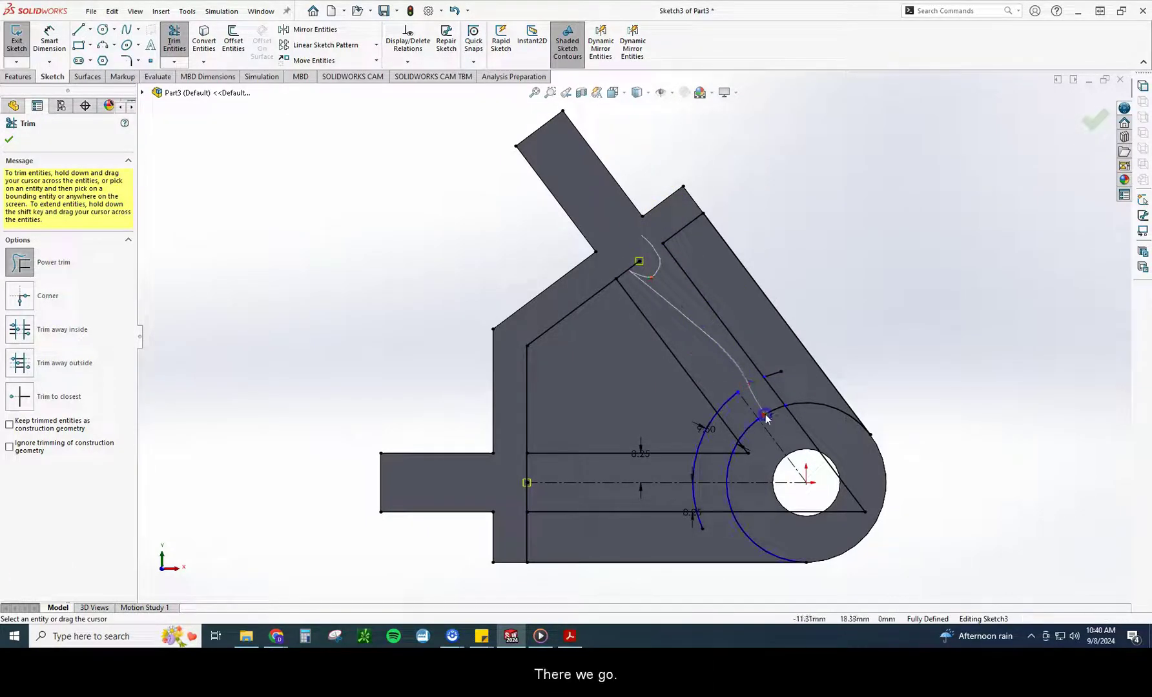
pyautogui.moveTo(768, 423)
pyautogui.mouseDown()
pyautogui.moveTo(718, 384)
pyautogui.moveTo(720, 366)
pyautogui.moveTo(771, 421)
pyautogui.moveTo(739, 403)
pyautogui.moveTo(759, 450)
pyautogui.moveTo(754, 479)
pyautogui.moveTo(730, 470)
pyautogui.moveTo(708, 486)
pyautogui.moveTo(744, 491)
pyautogui.moveTo(671, 494)
pyautogui.moveTo(669, 481)
pyautogui.moveTo(709, 468)
pyautogui.moveTo(499, 482)
pyautogui.mouseUp()
pyautogui.moveTo(587, 495); pyautogui.dragTo(648, 489)
pyautogui.click(681, 488)
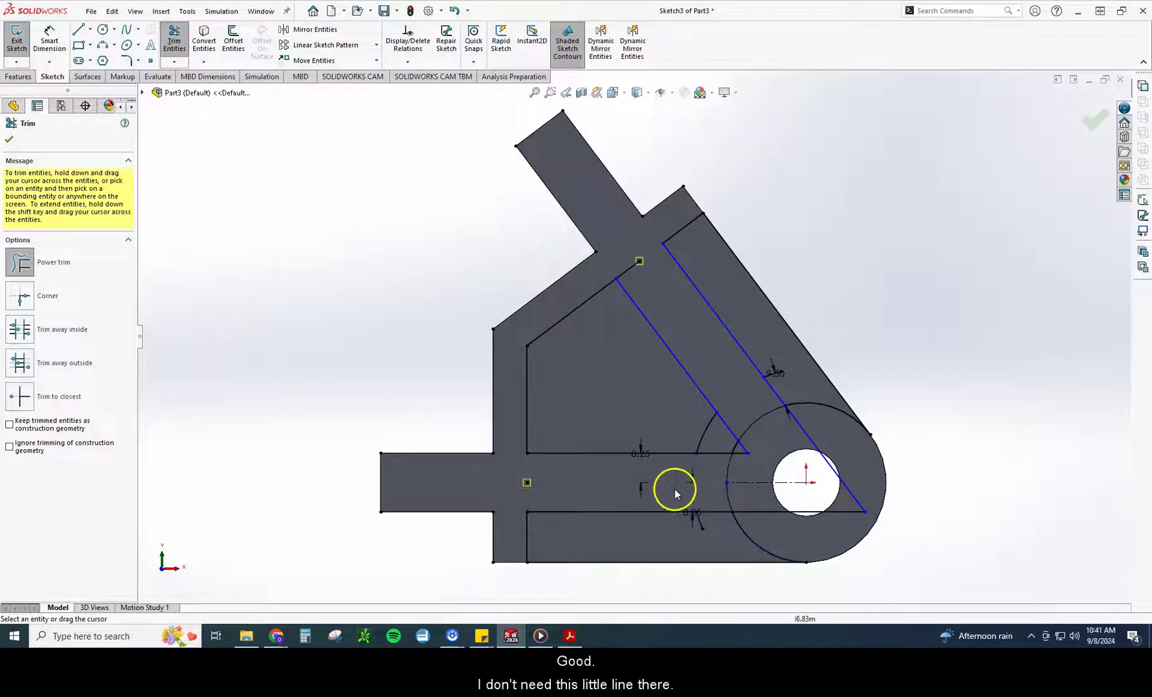
pyautogui.click(661, 521)
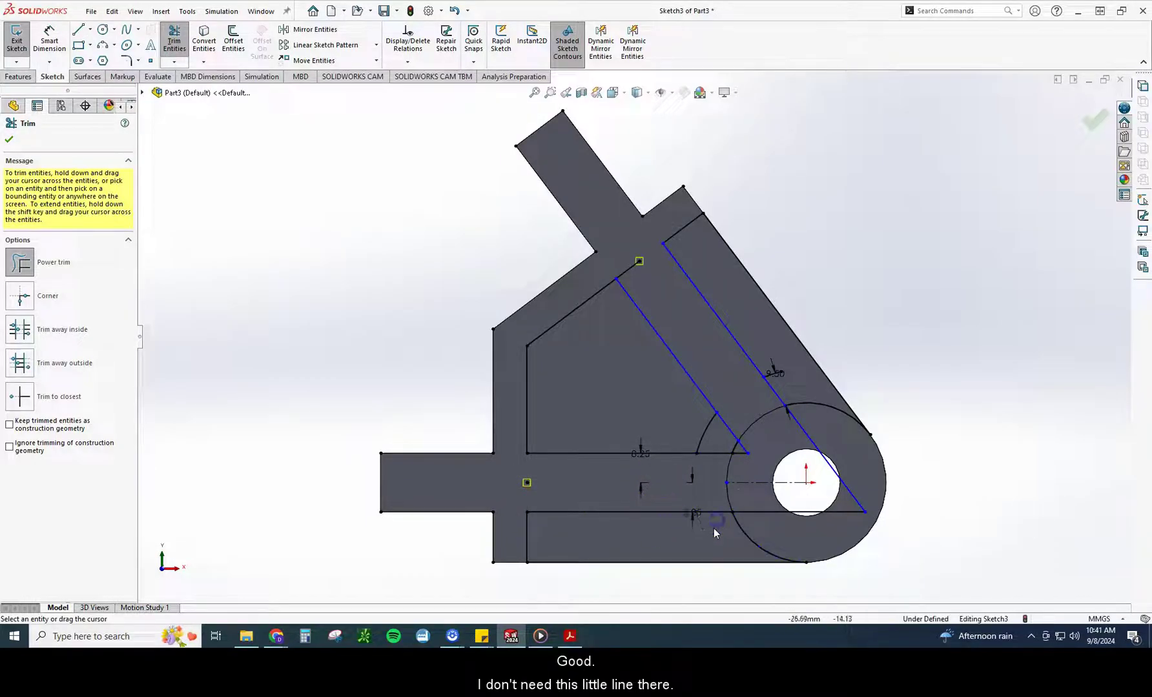
# Step: Trim the arm lines inside the round boss and the leftover arc and line pieces, leaving three closed pocket outlines
pyautogui.moveTo(784, 538)
pyautogui.mouseDown()
pyautogui.moveTo(783, 482)
pyautogui.moveTo(800, 447)
pyautogui.moveTo(843, 452)
pyautogui.mouseUp()
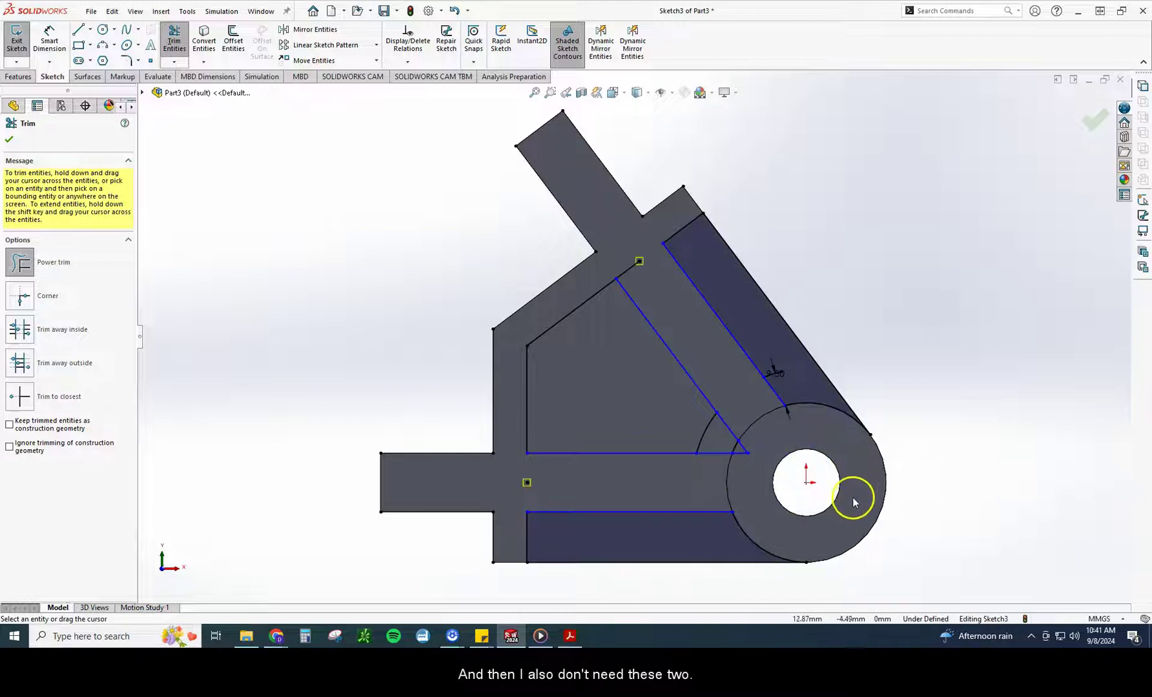
pyautogui.moveTo(686, 427); pyautogui.dragTo(741, 452)
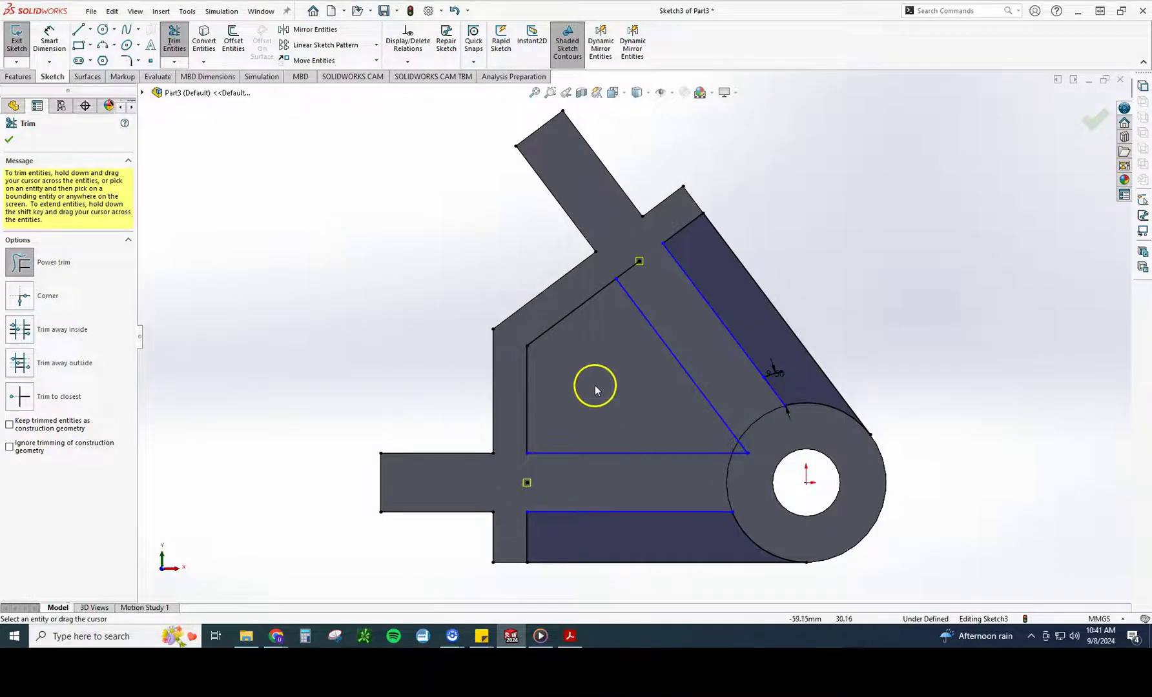
pyautogui.moveTo(616, 253); pyautogui.dragTo(674, 340)
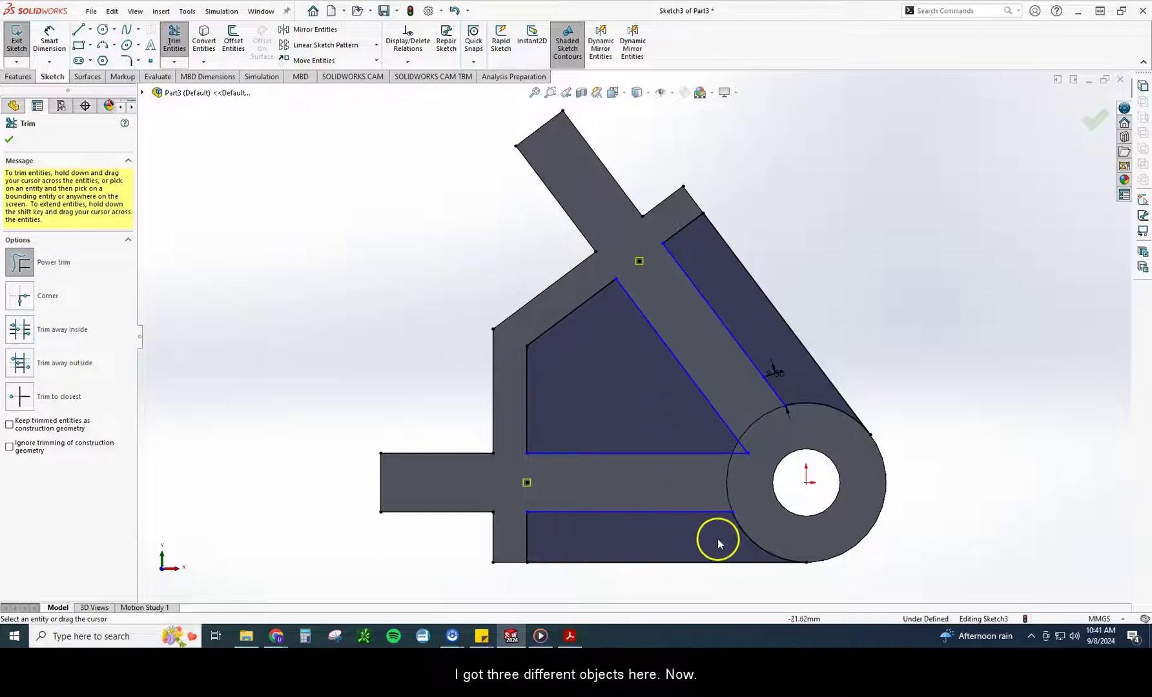
pyautogui.click(8, 140)
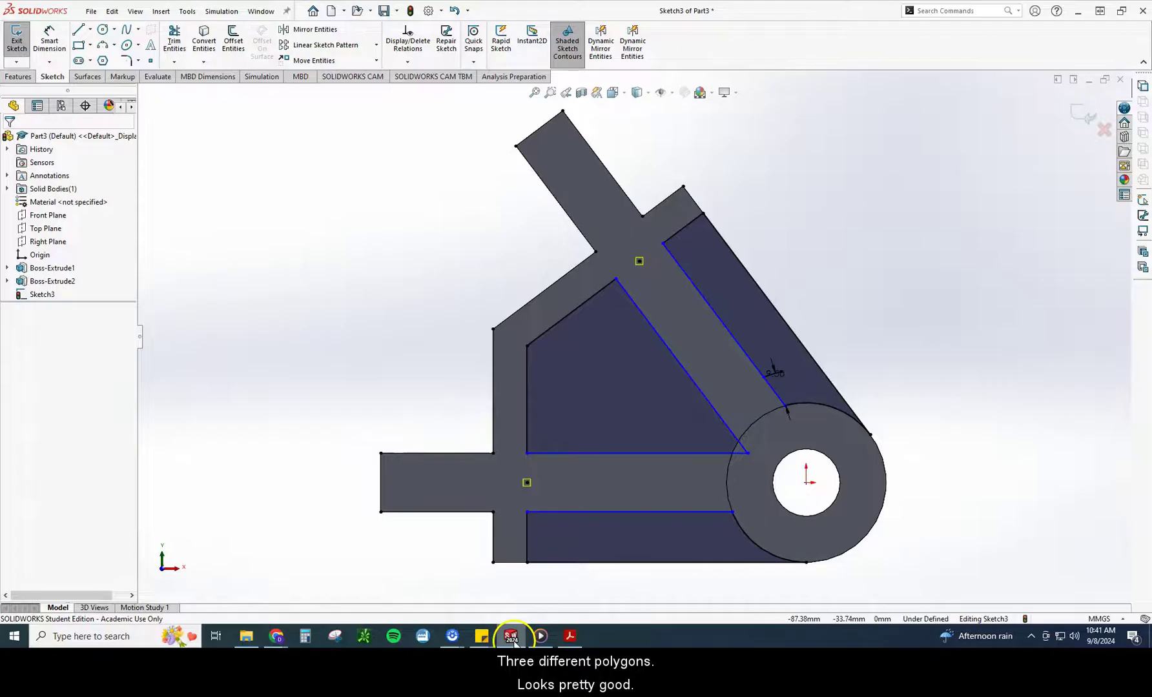
# Step: Check the typical fillet radius in the Radial Swing Block PDF and add 7.5 mm sketch fillets to the central pocket's four corners
pyautogui.click(570, 635)
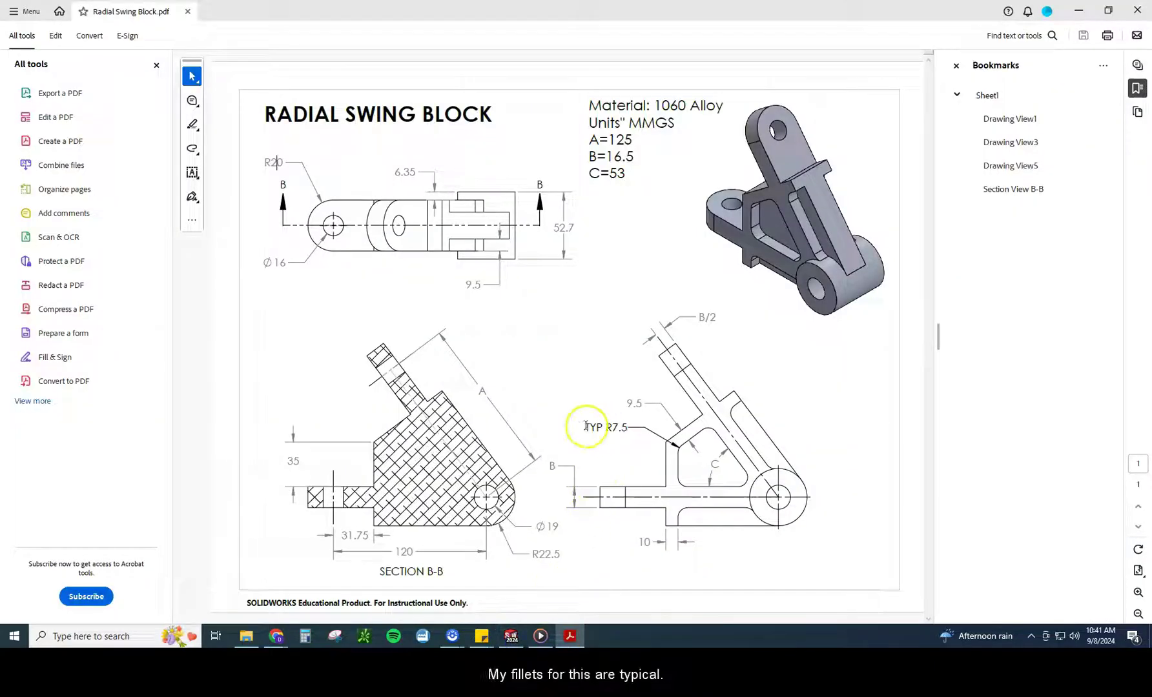
pyautogui.moveTo(585, 428); pyautogui.dragTo(622, 436)
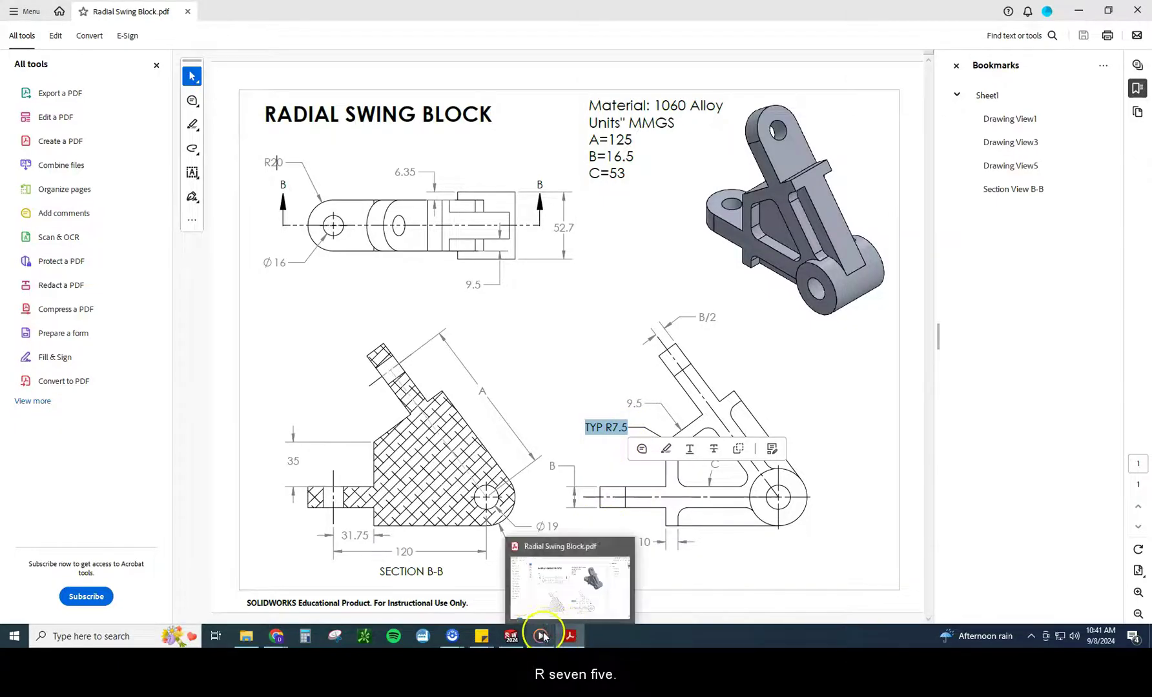
pyautogui.click(510, 635)
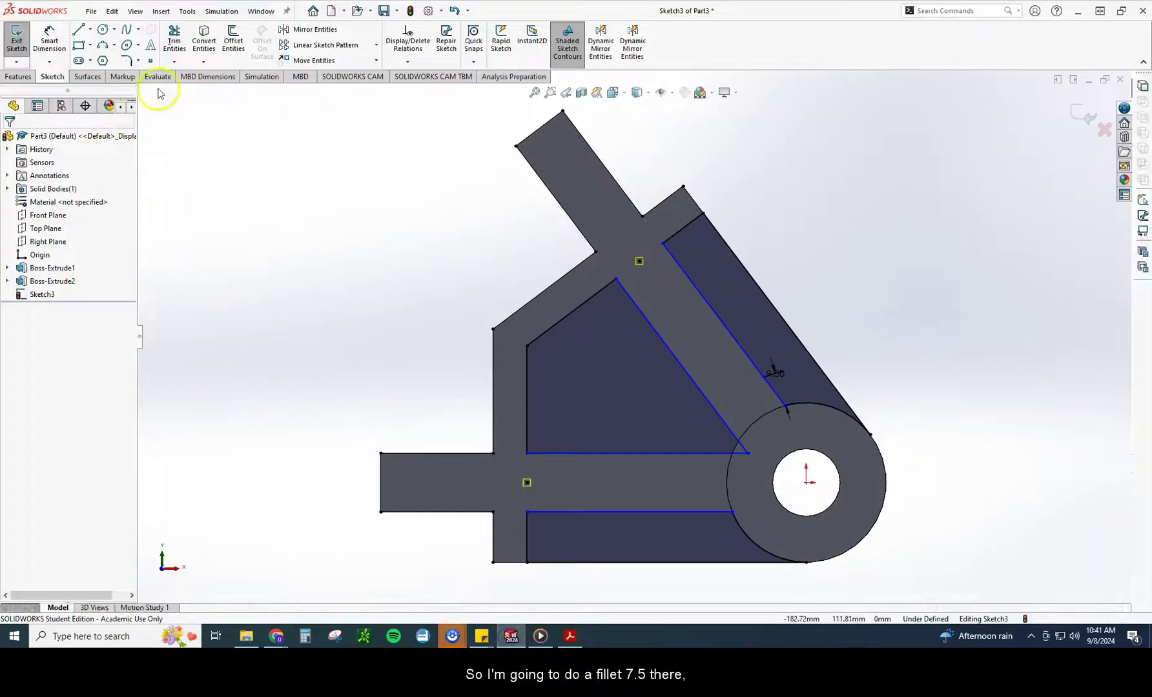
pyautogui.click(127, 60)
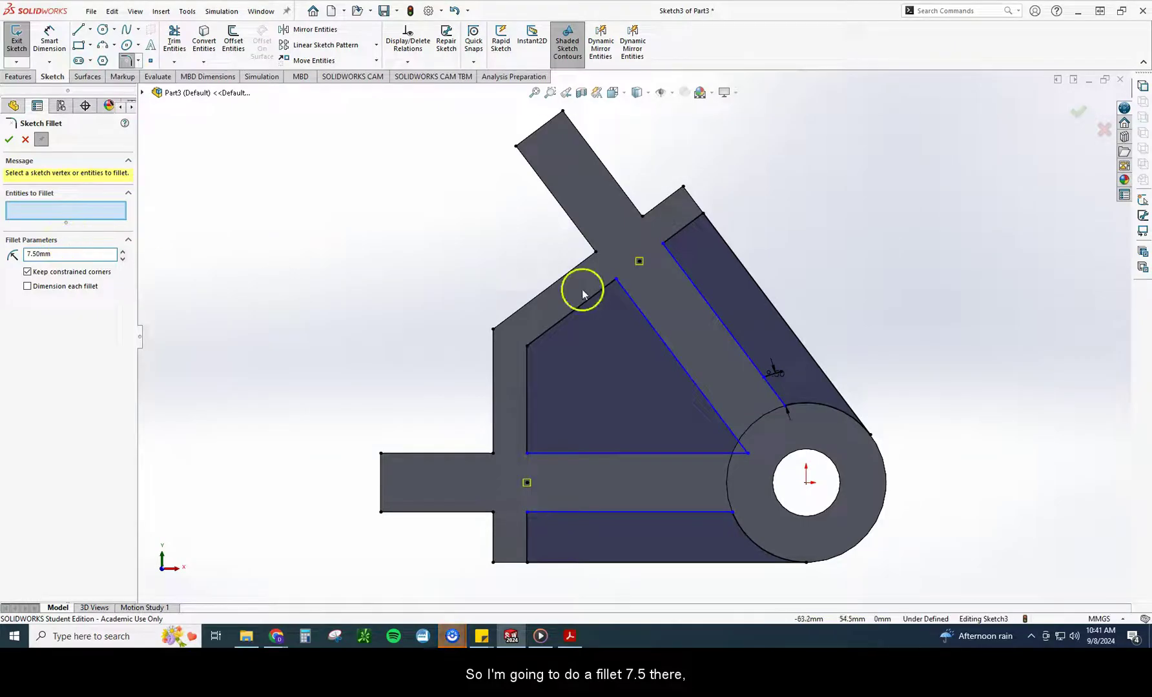
pyautogui.click(615, 280)
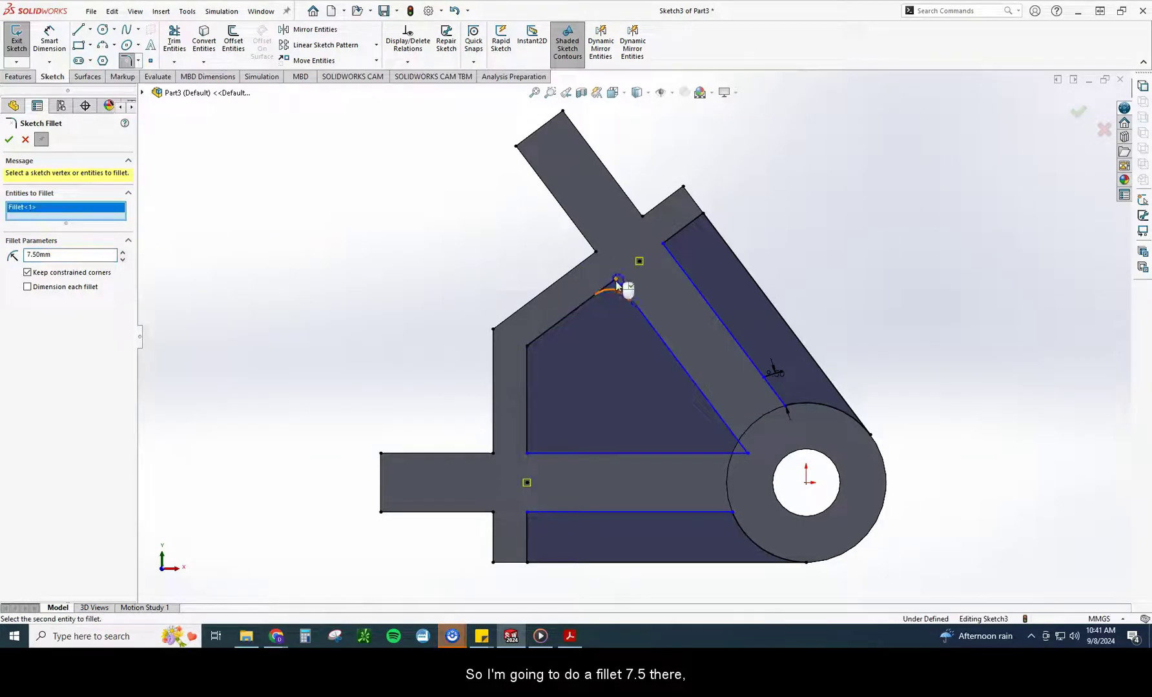
pyautogui.click(527, 346)
pyautogui.click(528, 453)
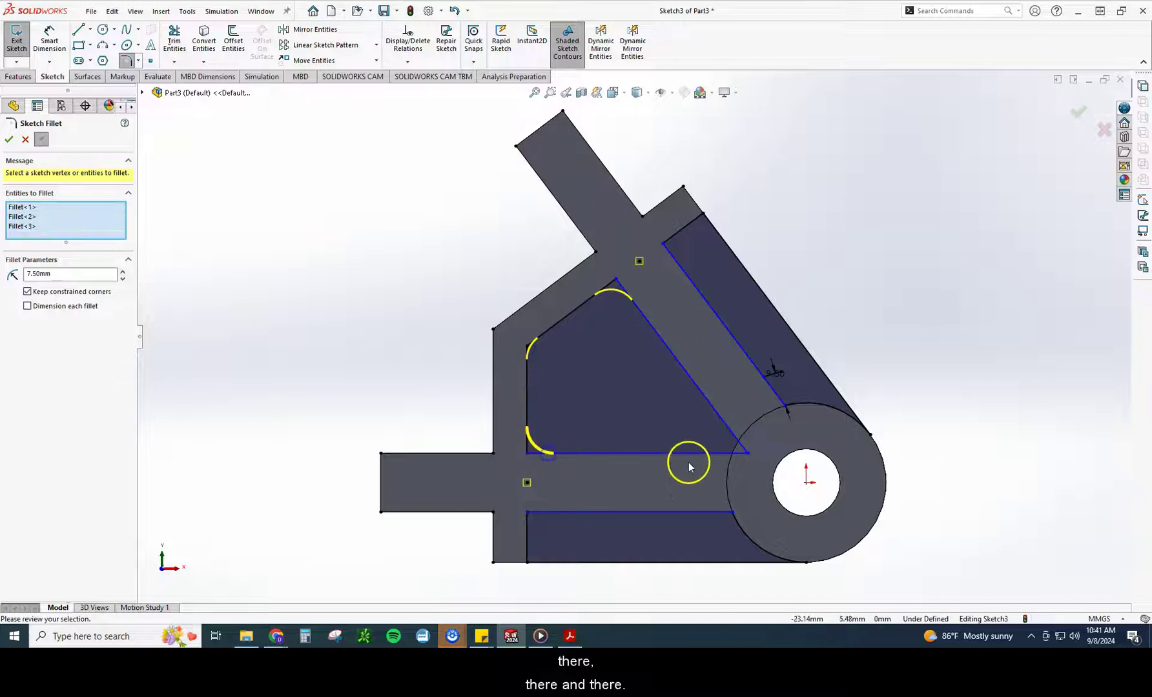
pyautogui.click(748, 453)
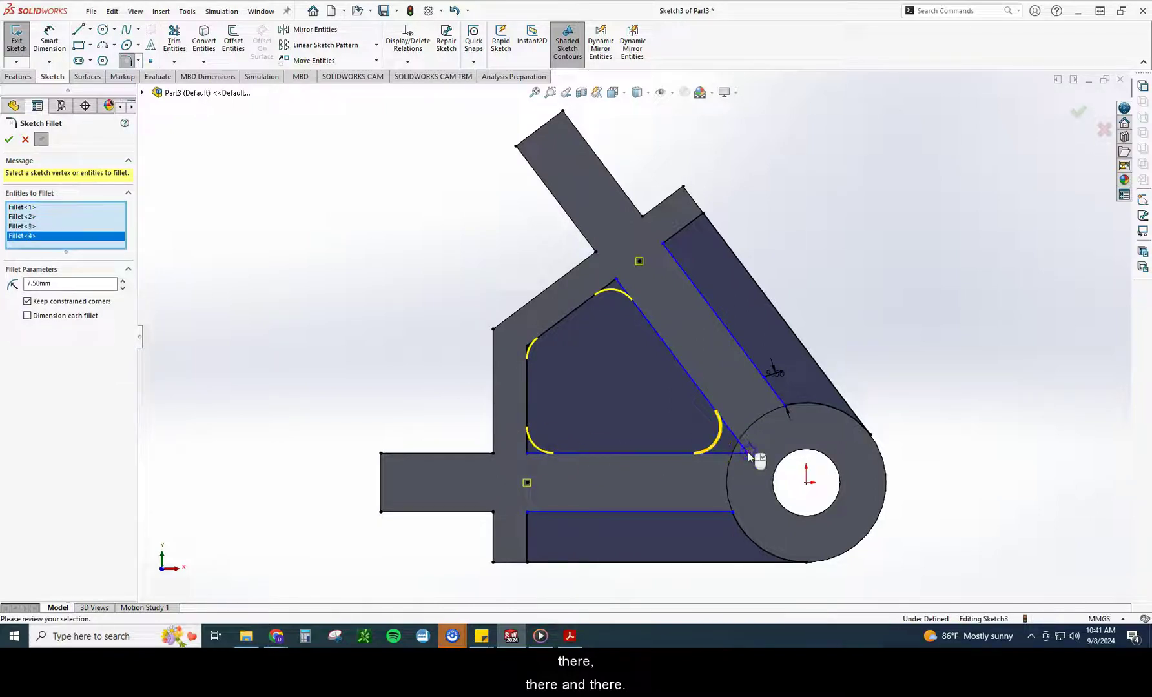
# Step: Fillet the two arm-side corners of both the slanted pocket and the lower pocket at 7.5 mm
pyautogui.click(784, 406)
pyautogui.click(663, 245)
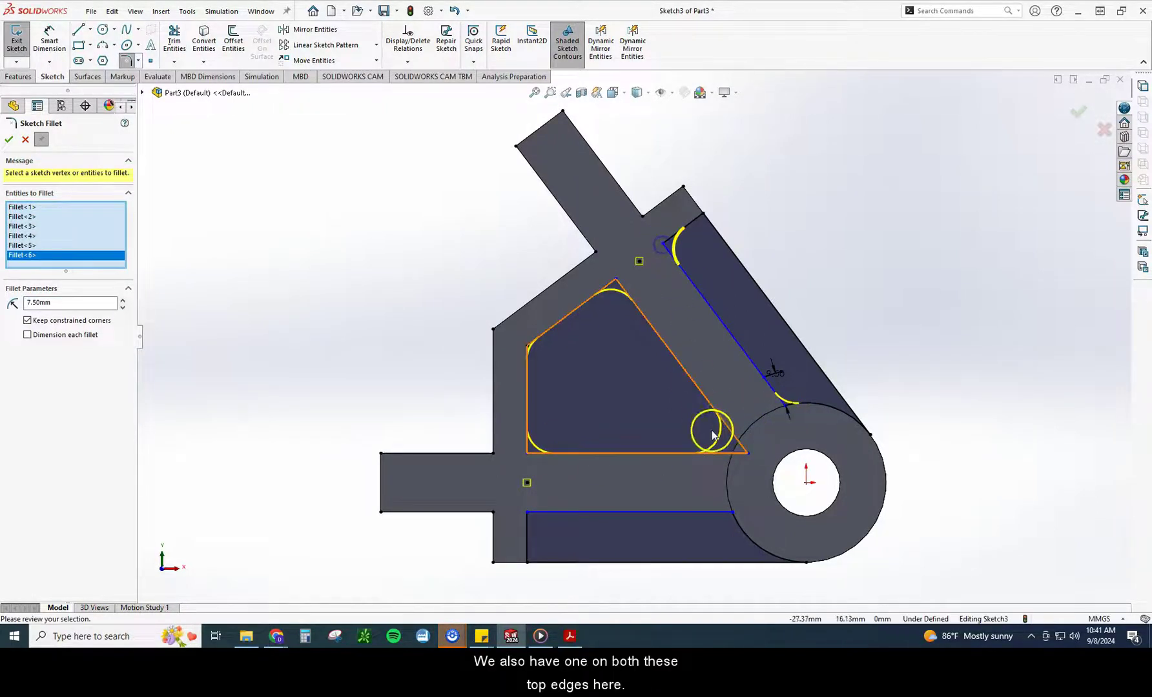
pyautogui.click(733, 512)
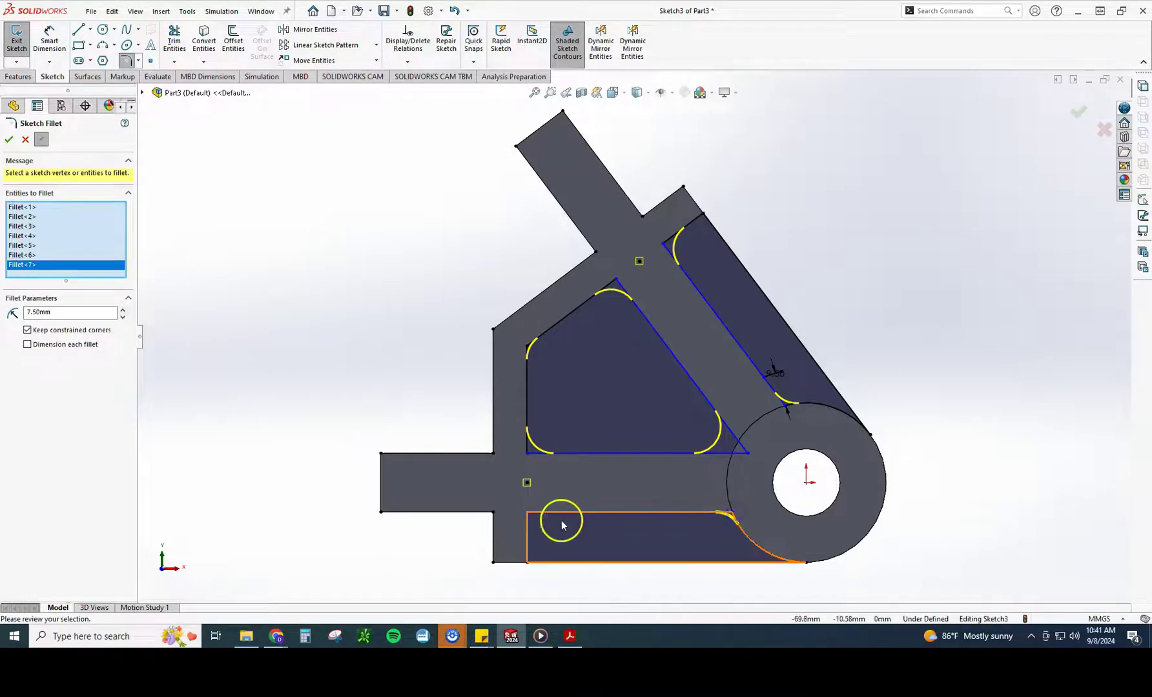
pyautogui.click(528, 513)
pyautogui.click(9, 139)
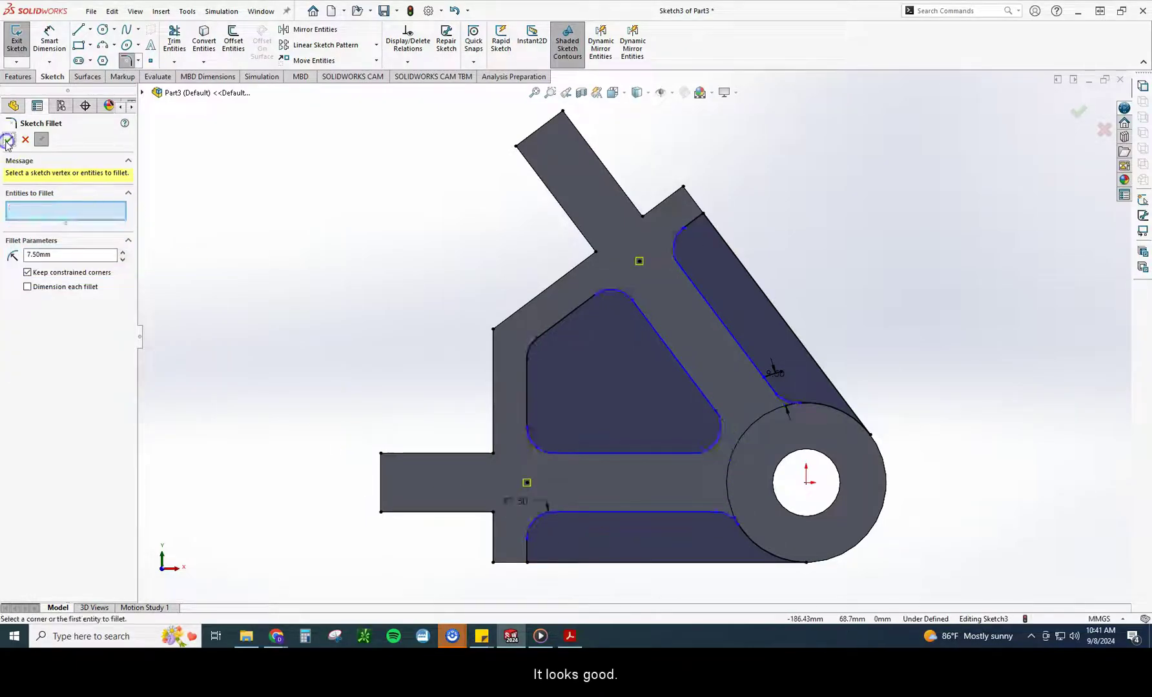
pyautogui.click(8, 140)
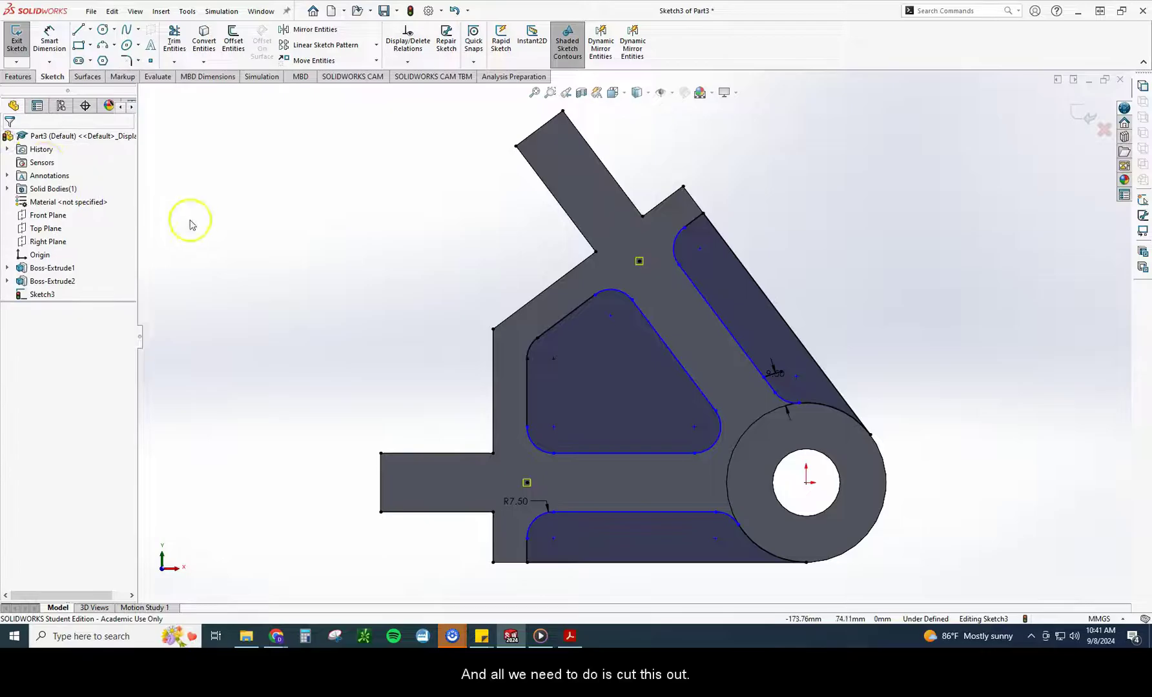
# Step: Start an Extruded Cut from the sketch with the three pocket regions as its contours
pyautogui.click(15, 77)
pyautogui.click(177, 41)
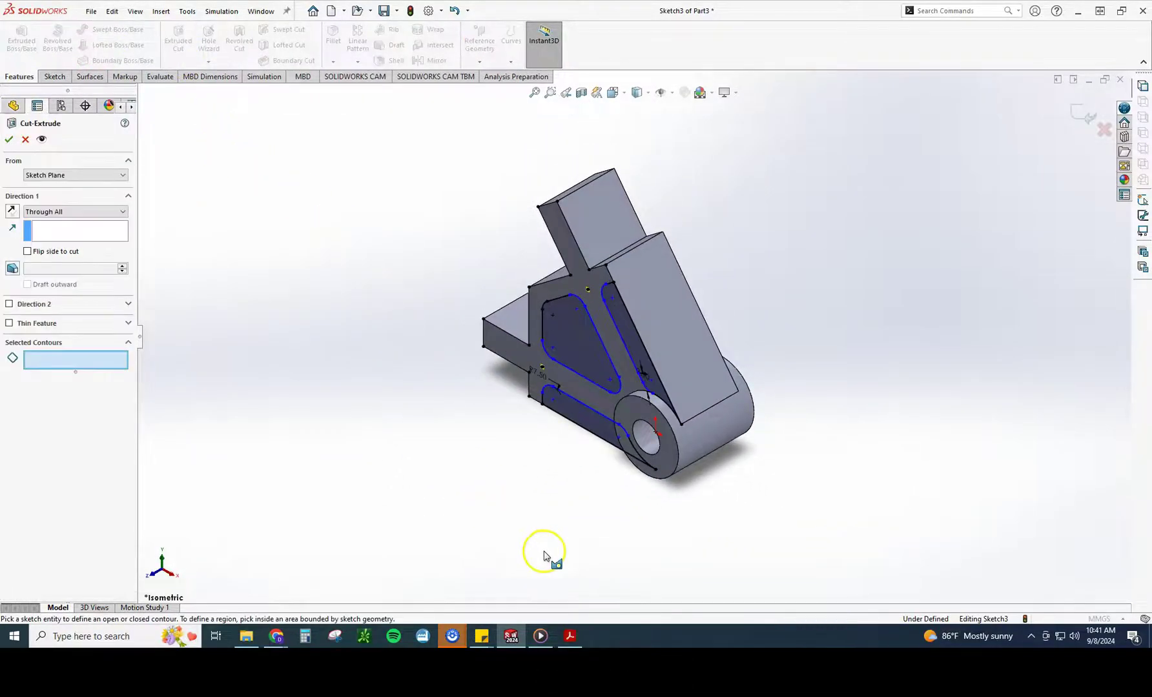
pyautogui.click(642, 355)
pyautogui.click(586, 362)
pyautogui.click(586, 417)
# Step: Check the pocket depth in the PDF drawing and cut the three pockets blind to 9.5 mm
pyautogui.click(511, 636)
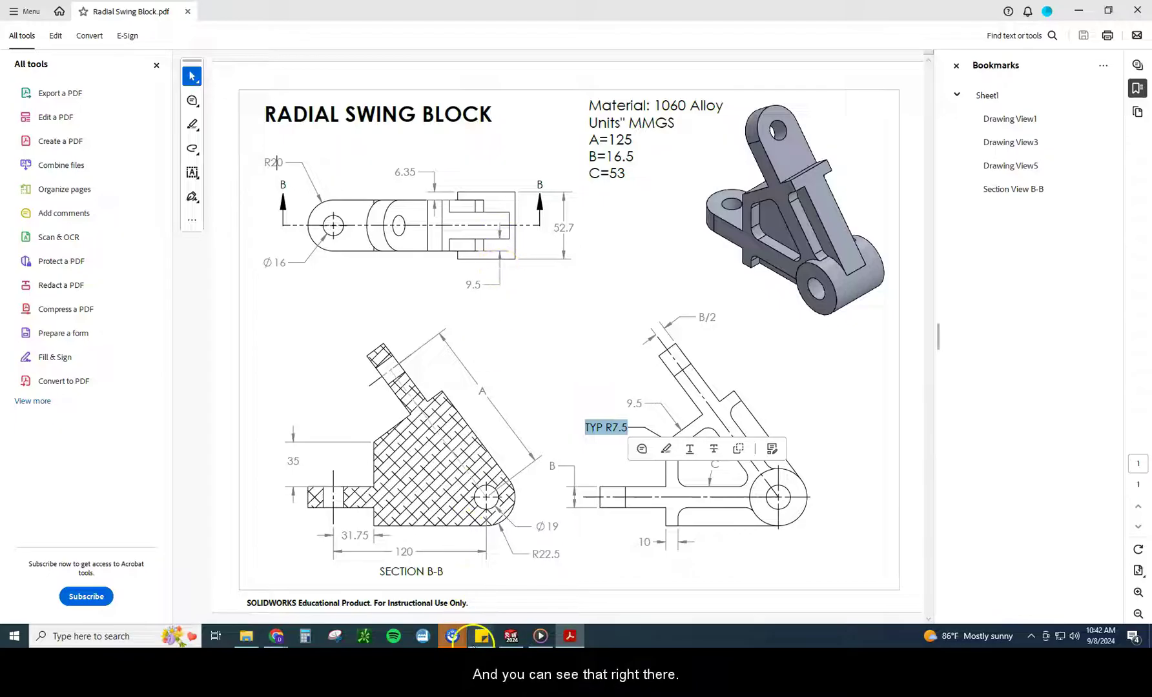
pyautogui.click(511, 636)
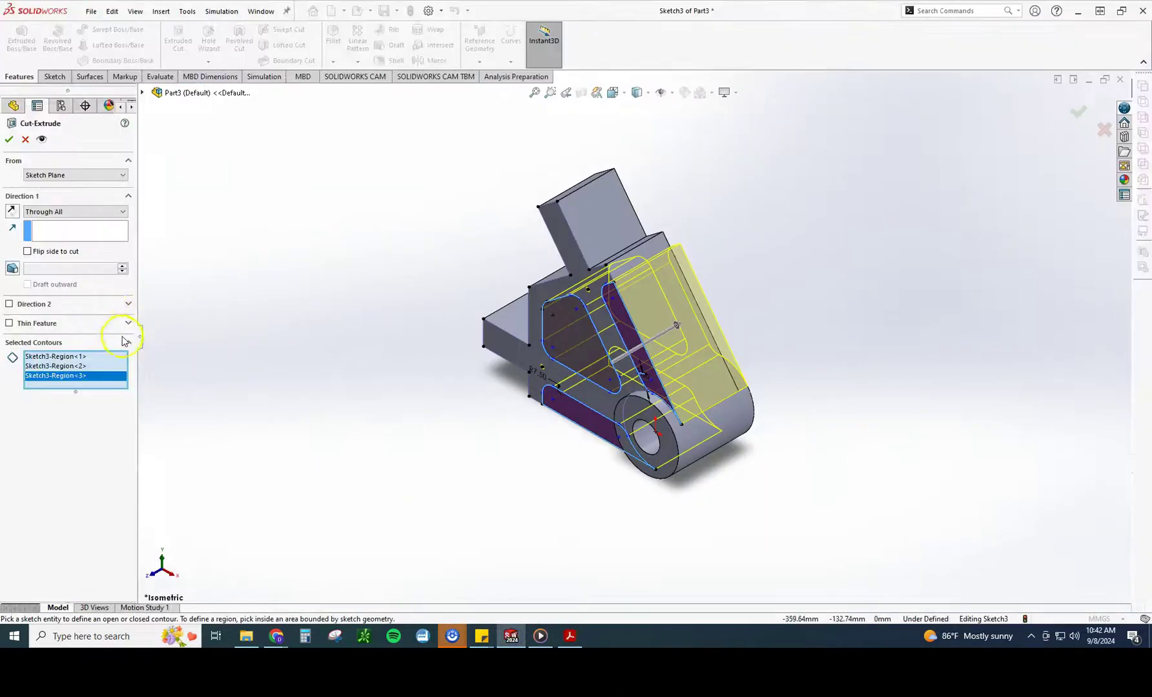
pyautogui.click(54, 212)
pyautogui.click(40, 222)
pyautogui.write('9.5')
pyautogui.press('Return')
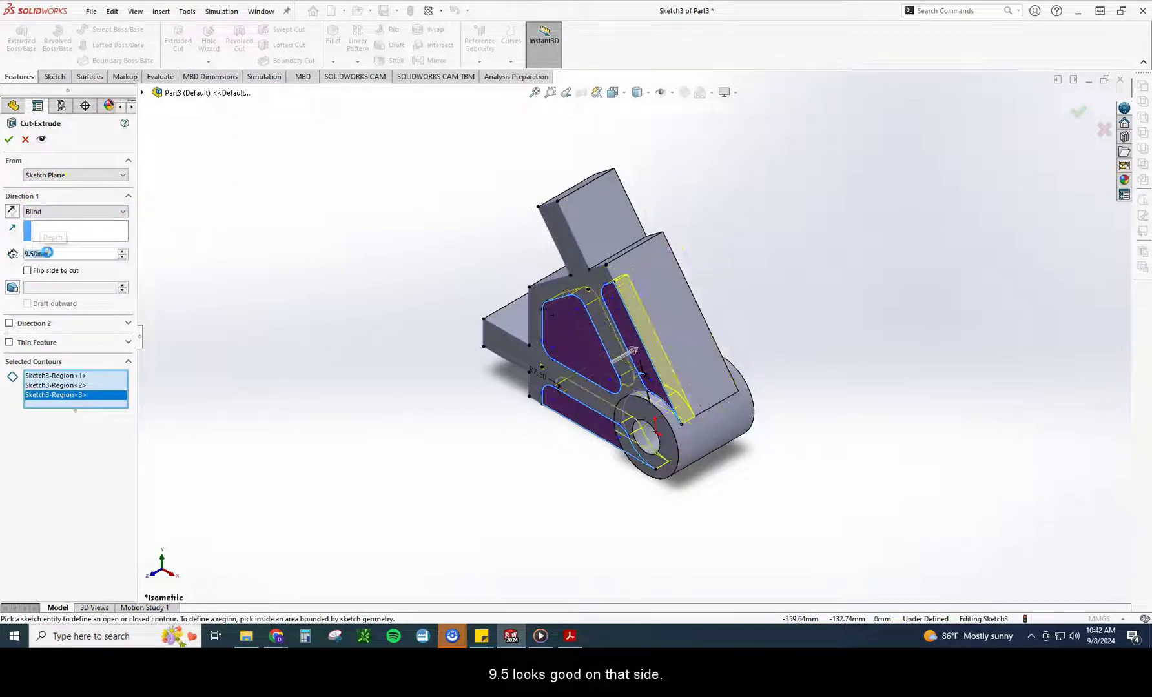
pyautogui.click(9, 140)
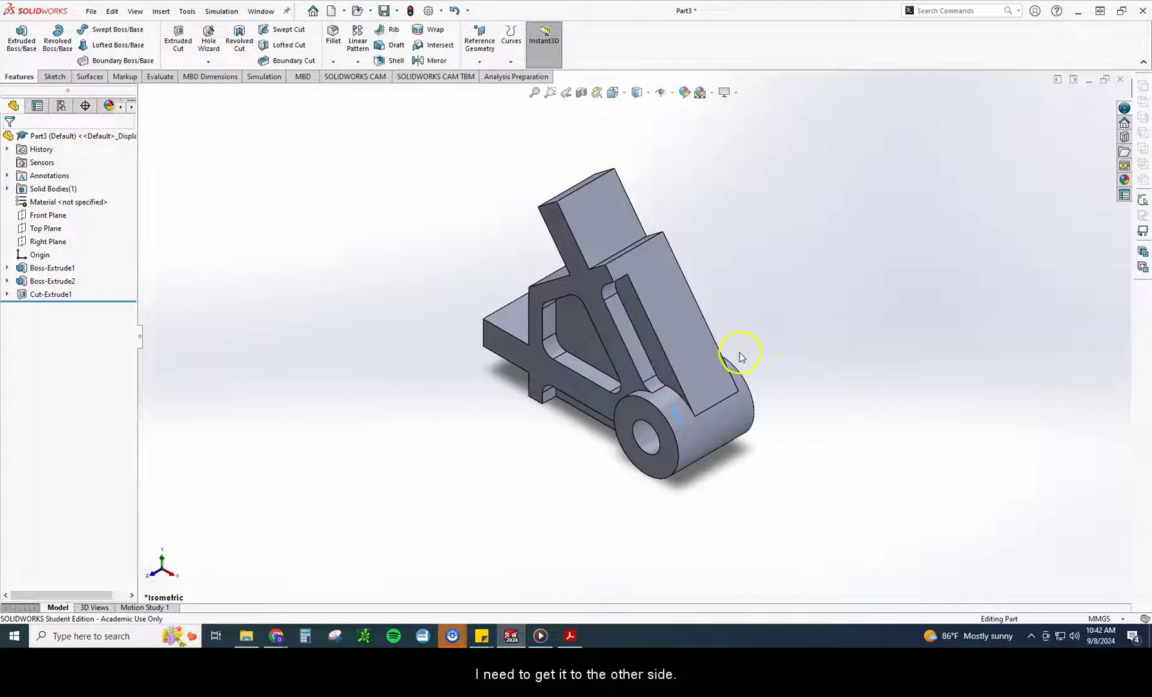
# Step: Mirror the pocket cut about the Front Plane to the other side of the body
pyautogui.click(427, 61)
pyautogui.click(84, 167)
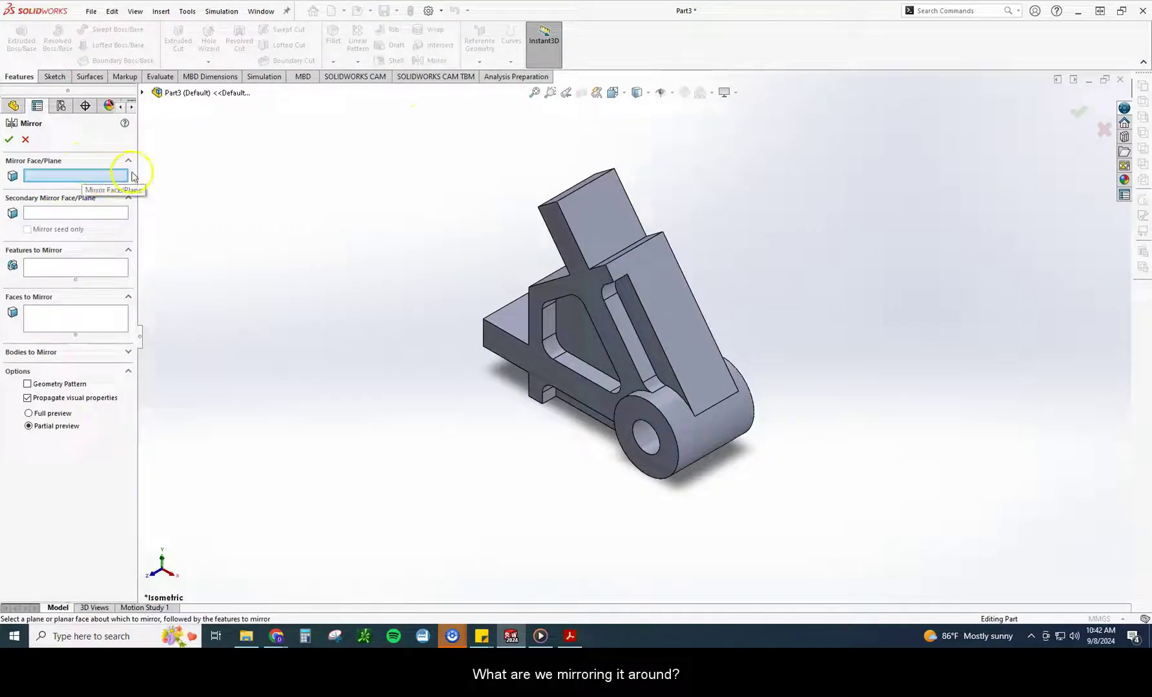
pyautogui.click(142, 93)
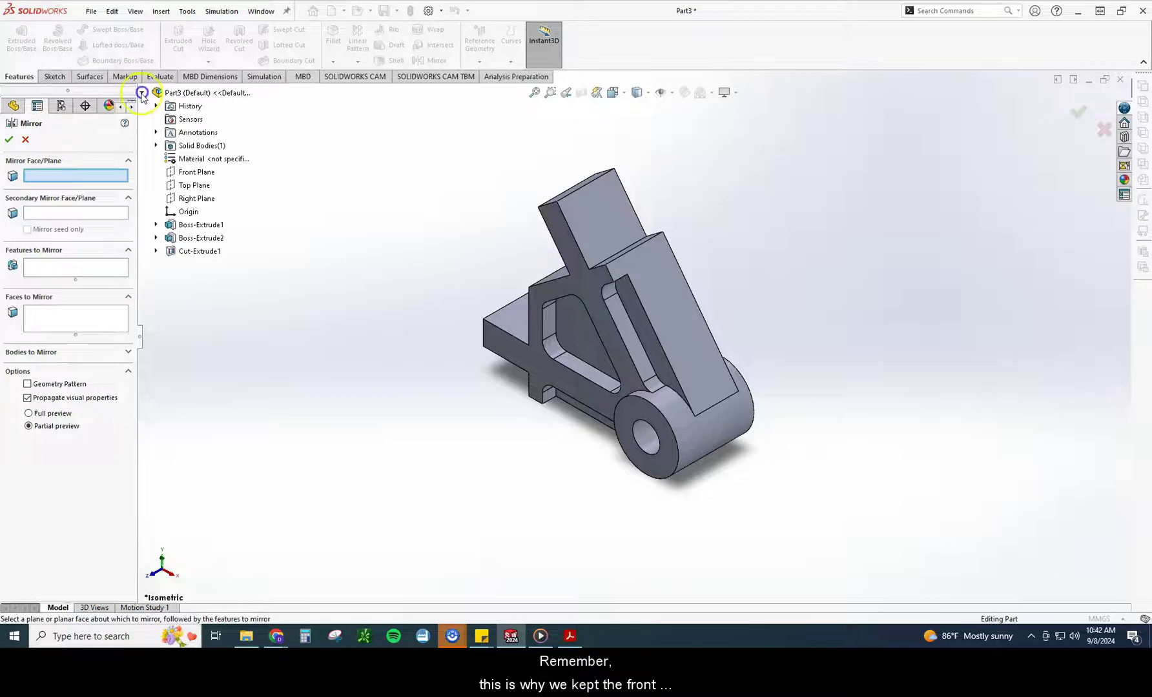
pyautogui.click(182, 173)
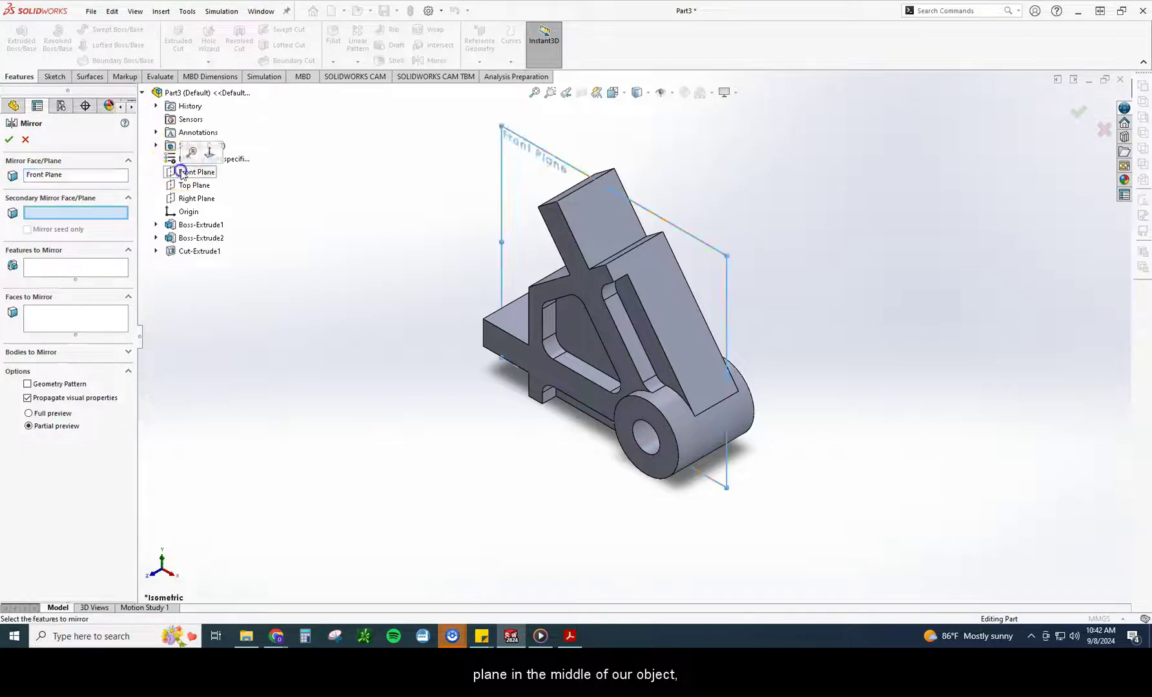
pyautogui.moveTo(398, 327)
pyautogui.mouseDown(button='middle')
pyautogui.moveTo(332, 316)
pyautogui.moveTo(393, 313)
pyautogui.mouseUp(button='middle')
pyautogui.click(50, 270)
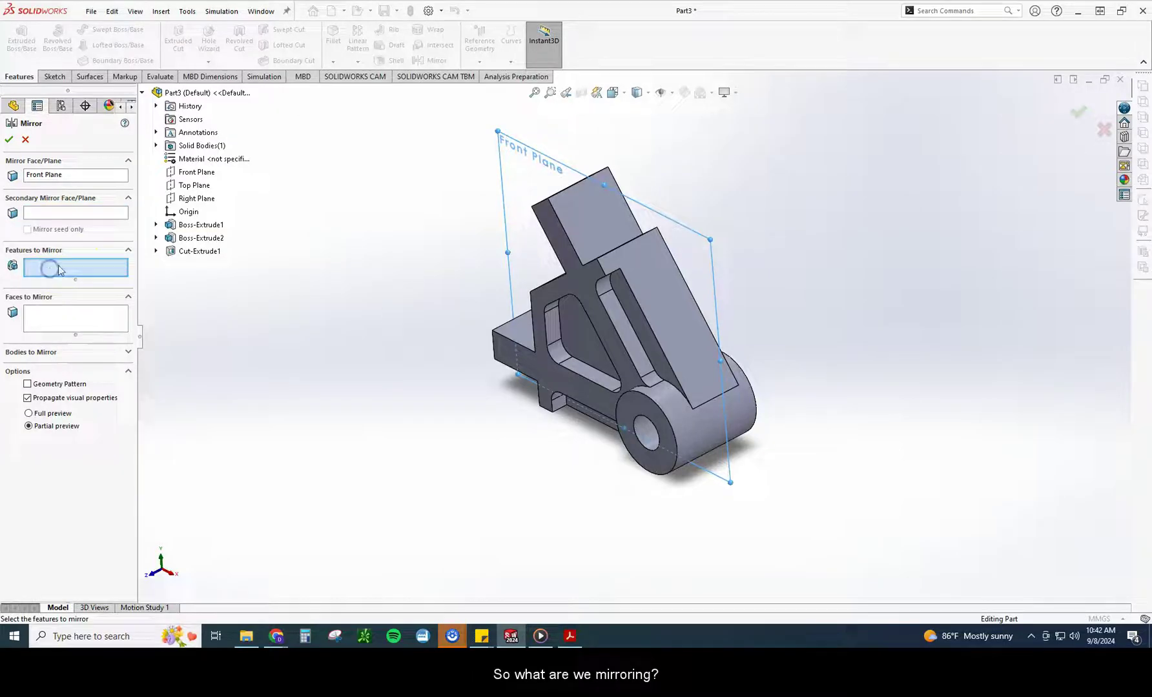
pyautogui.click(187, 252)
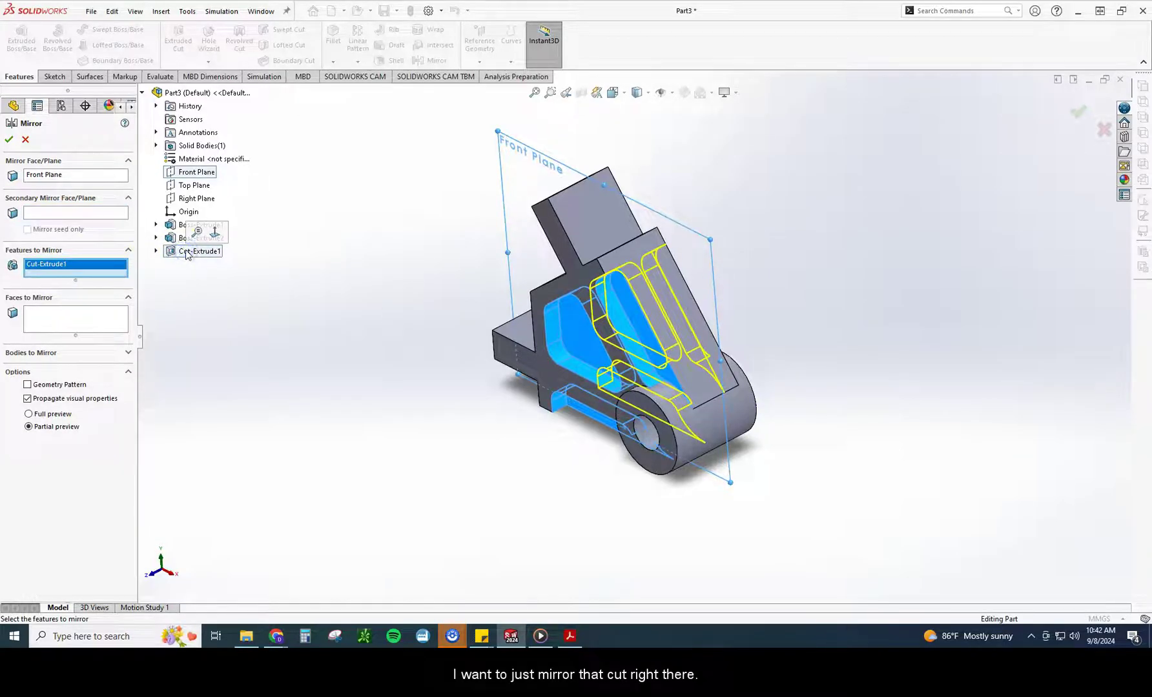
pyautogui.click(53, 177)
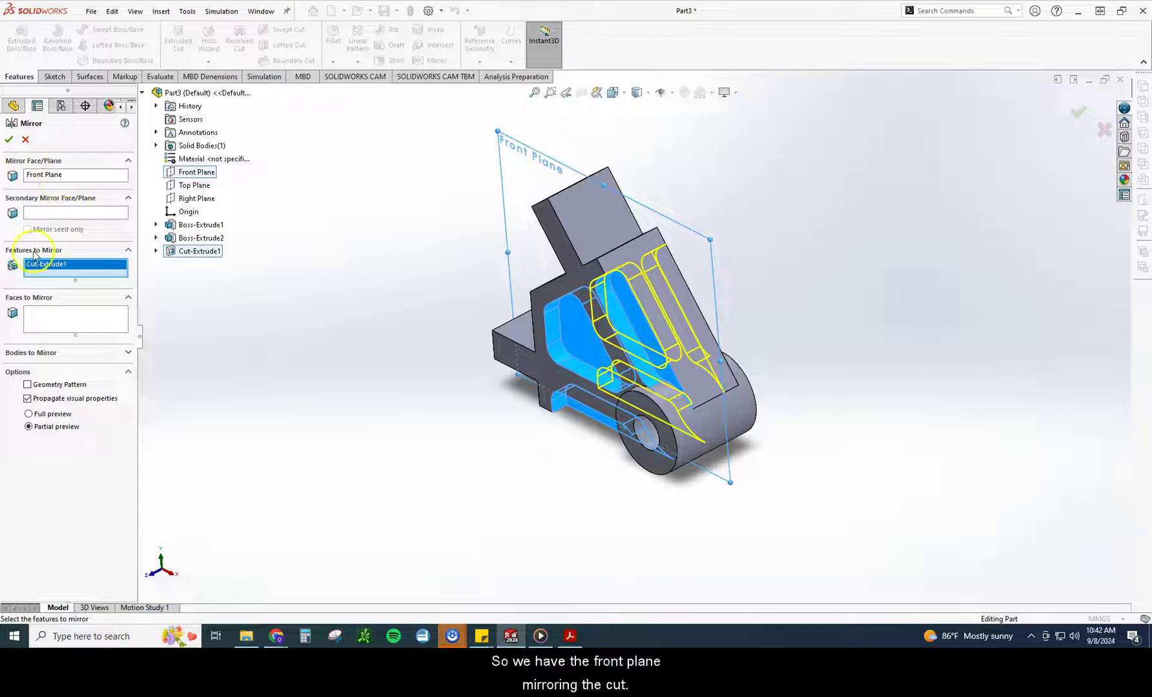
pyautogui.click(9, 142)
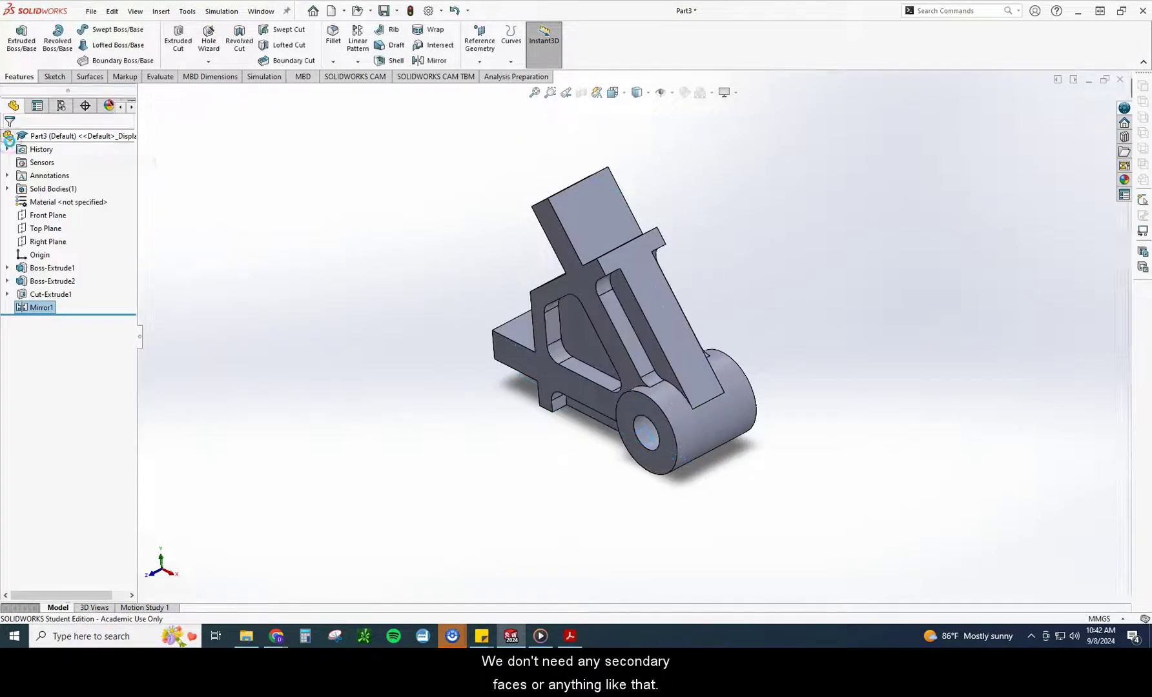
pyautogui.moveTo(310, 315)
pyautogui.mouseDown(button='middle')
pyautogui.moveTo(155, 322)
pyautogui.moveTo(401, 325)
pyautogui.moveTo(311, 332)
pyautogui.mouseUp(button='middle')
# Step: Review the arm ends in the PDF drawing and sketch a 20 mm radius circle on the slanted arm's outer face, centred on its end edge's midpoint
pyautogui.click(570, 636)
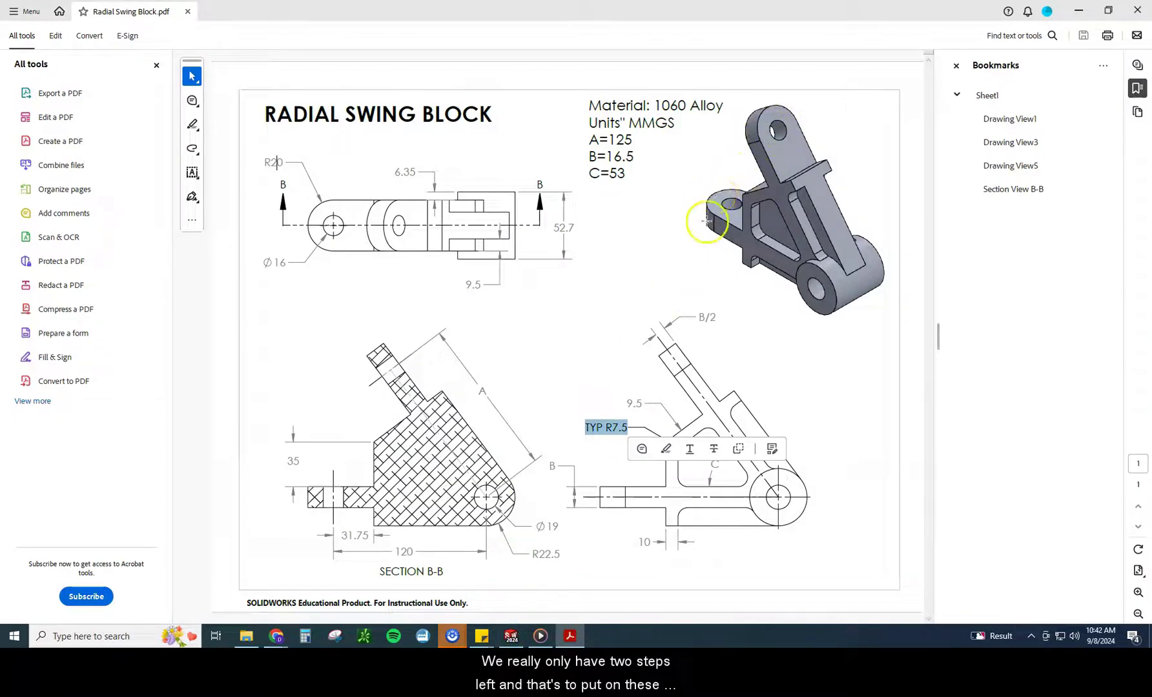
pyautogui.click(512, 636)
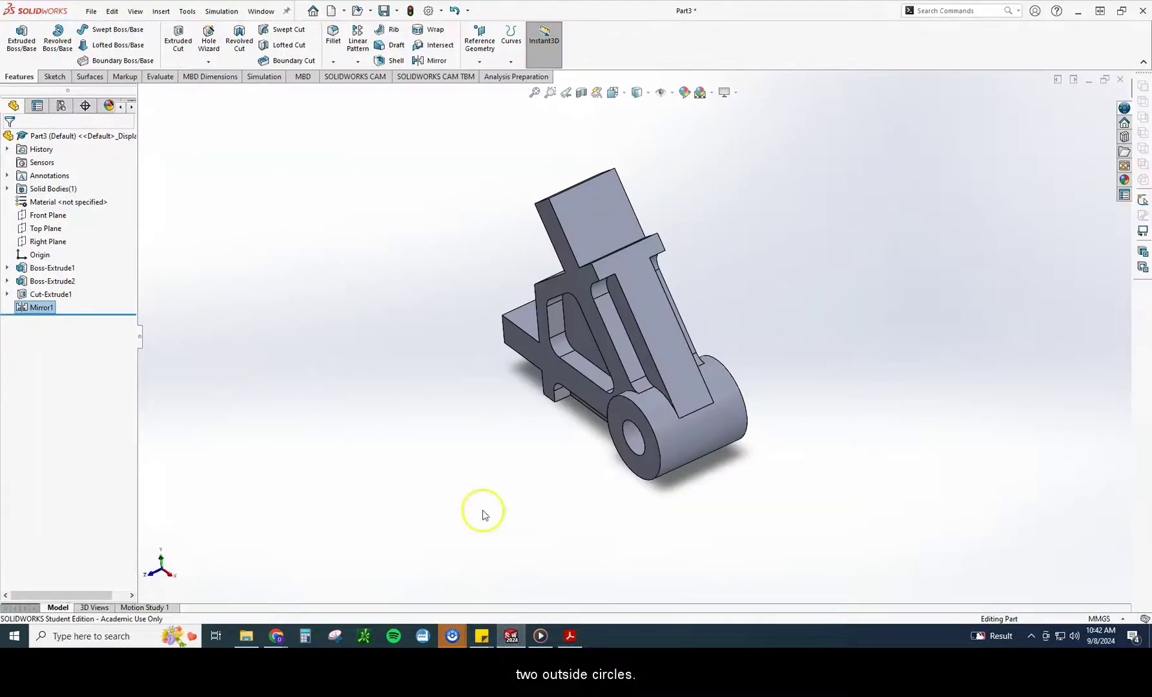
pyautogui.click(585, 215)
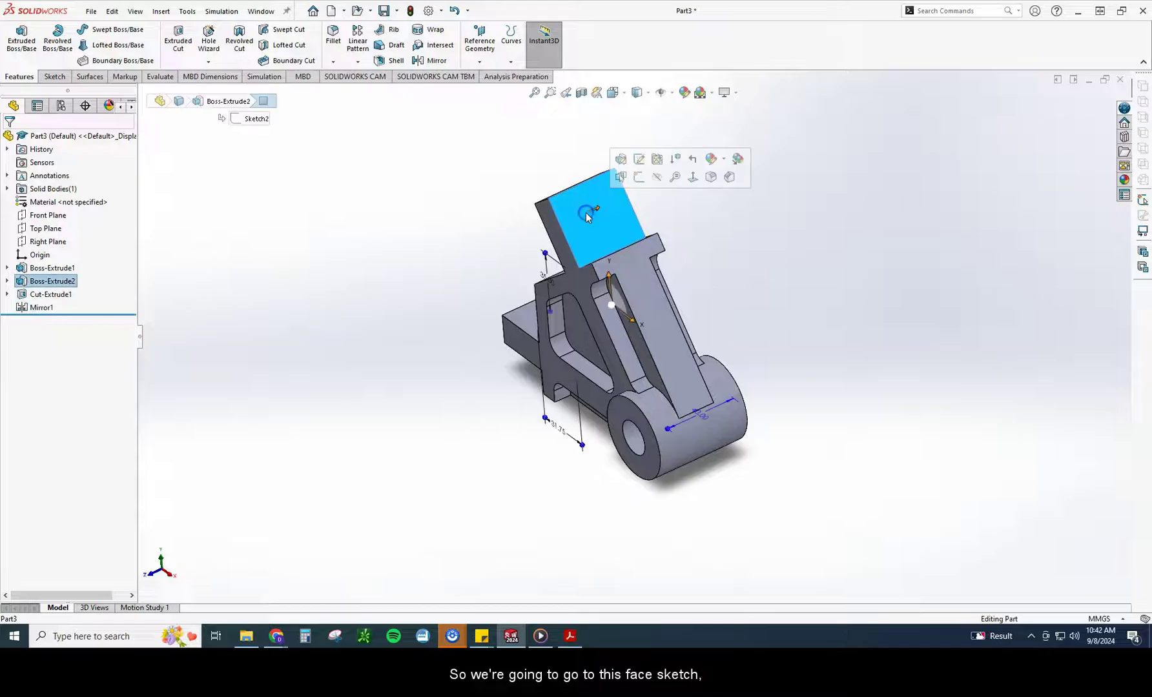
pyautogui.click(620, 177)
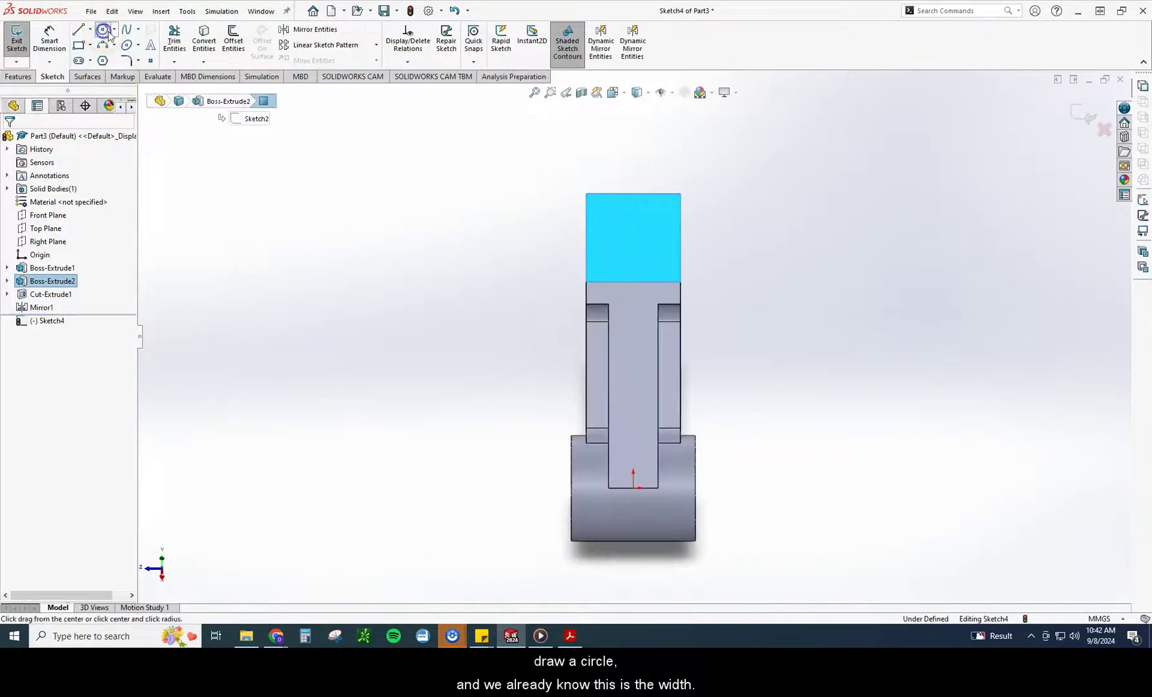
pyautogui.click(105, 34)
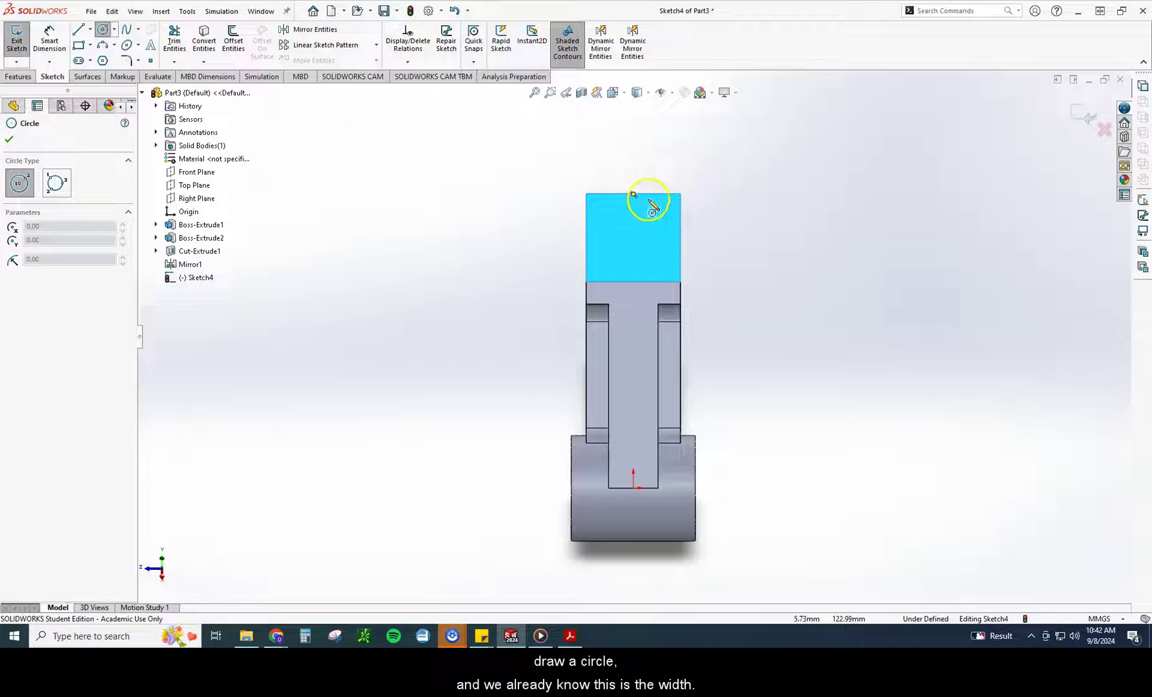
pyautogui.click(633, 193)
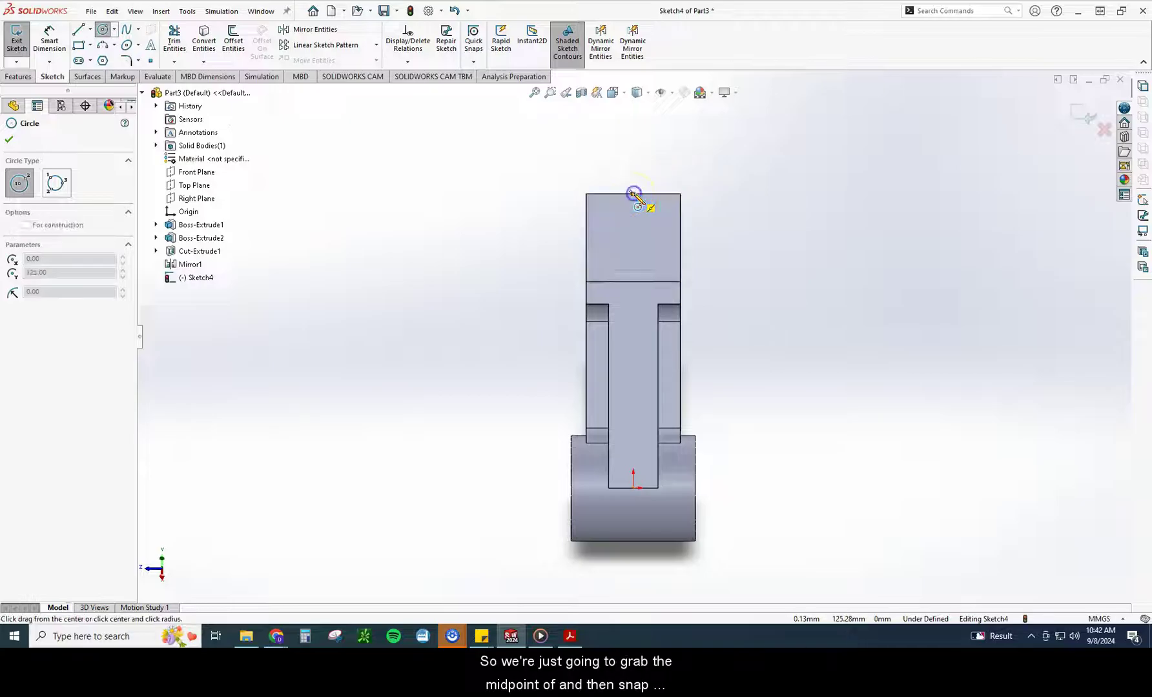
pyautogui.click(681, 194)
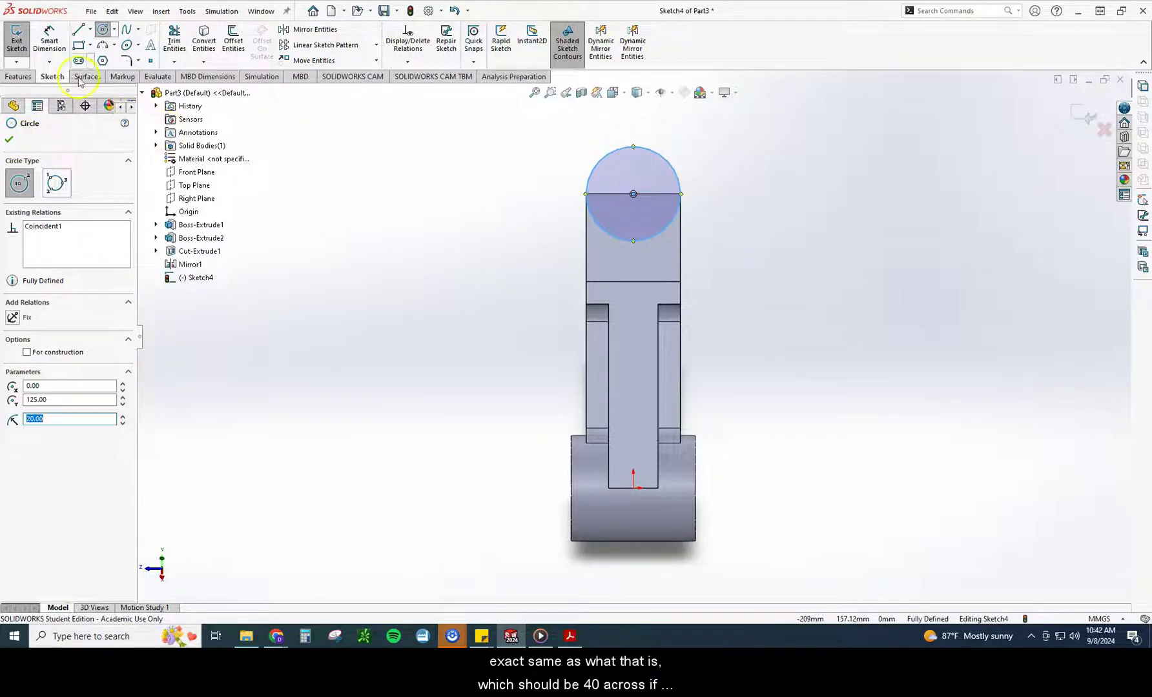
# Step: Check the end circle's diameter with a trial dimension, leaving no dimension in the sketch
pyautogui.click(65, 57)
pyautogui.click(675, 166)
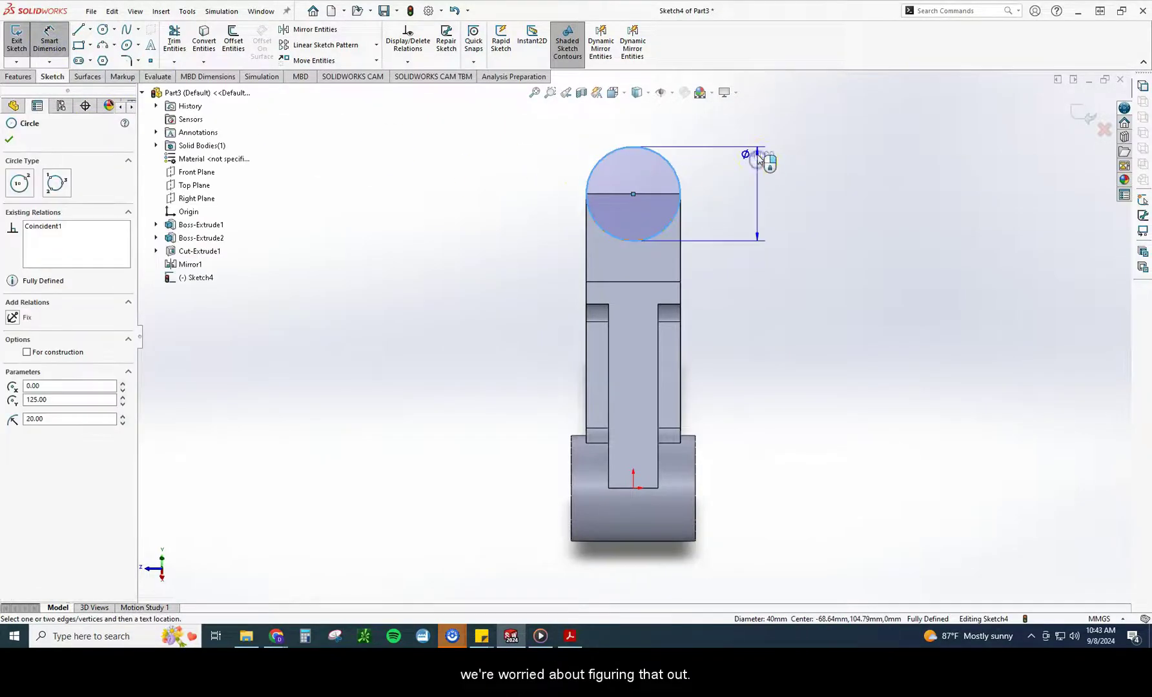
pyautogui.press('Escape')
pyautogui.click(583, 172)
# Step: Extrude the end circle in the reversed direction with Up To Surface, ending at the slanted arm's underside
pyautogui.click(24, 79)
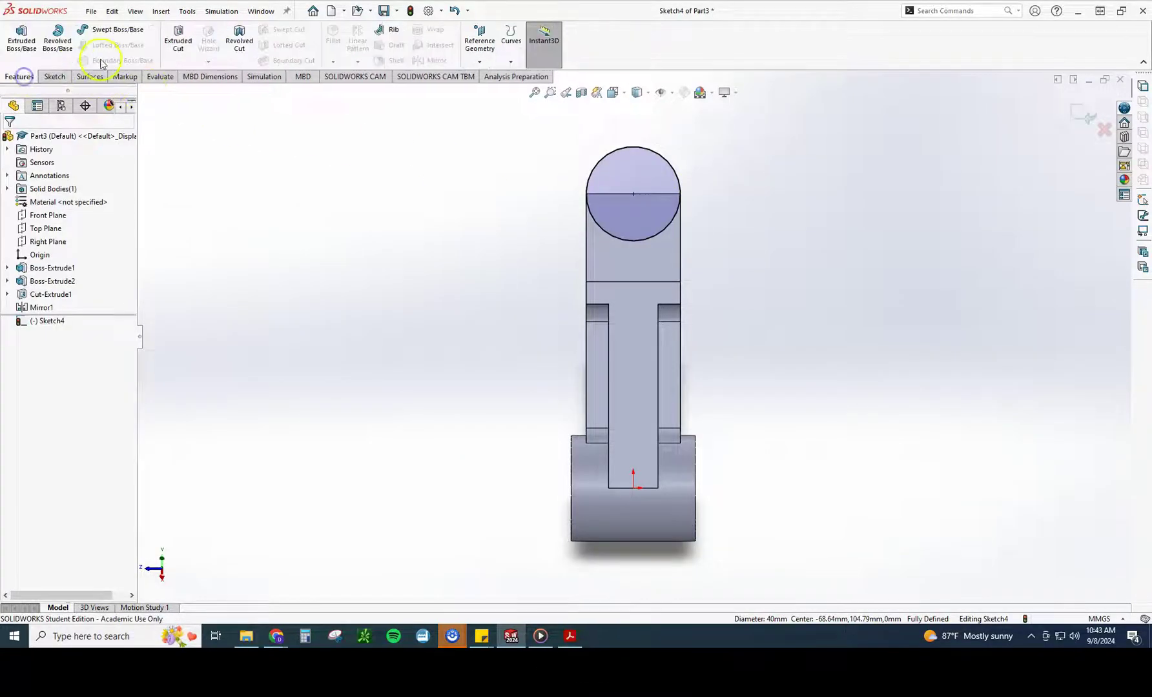
pyautogui.click(21, 40)
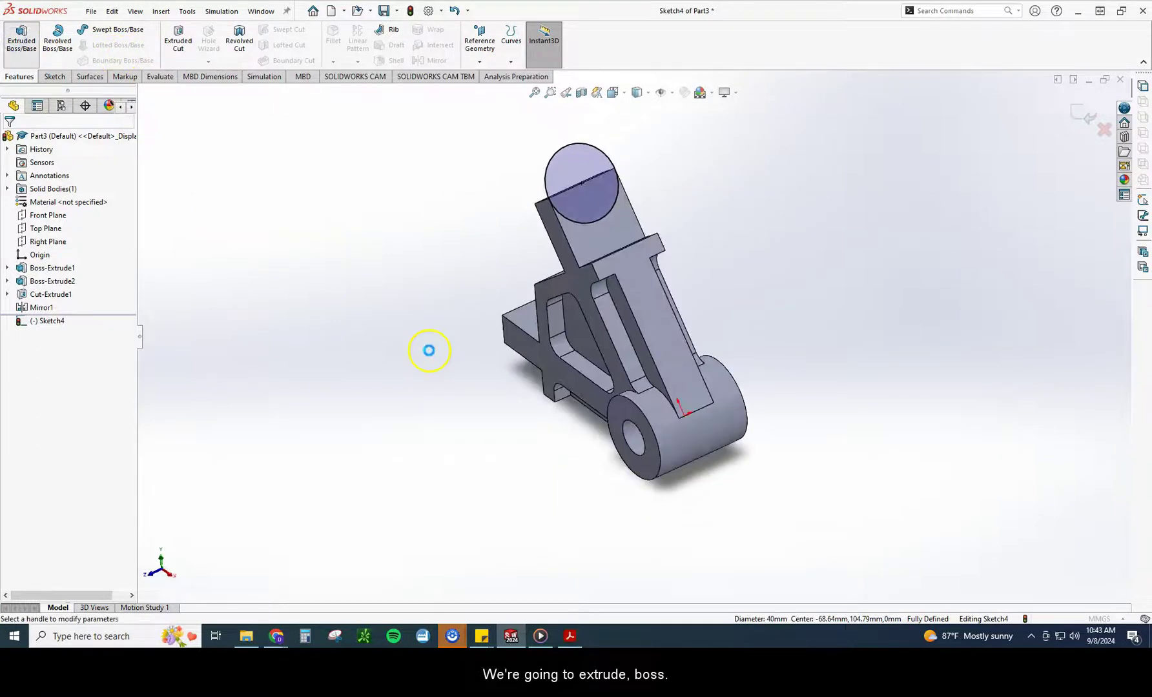
pyautogui.moveTo(481, 244); pyautogui.dragTo(540, 206, button='middle')
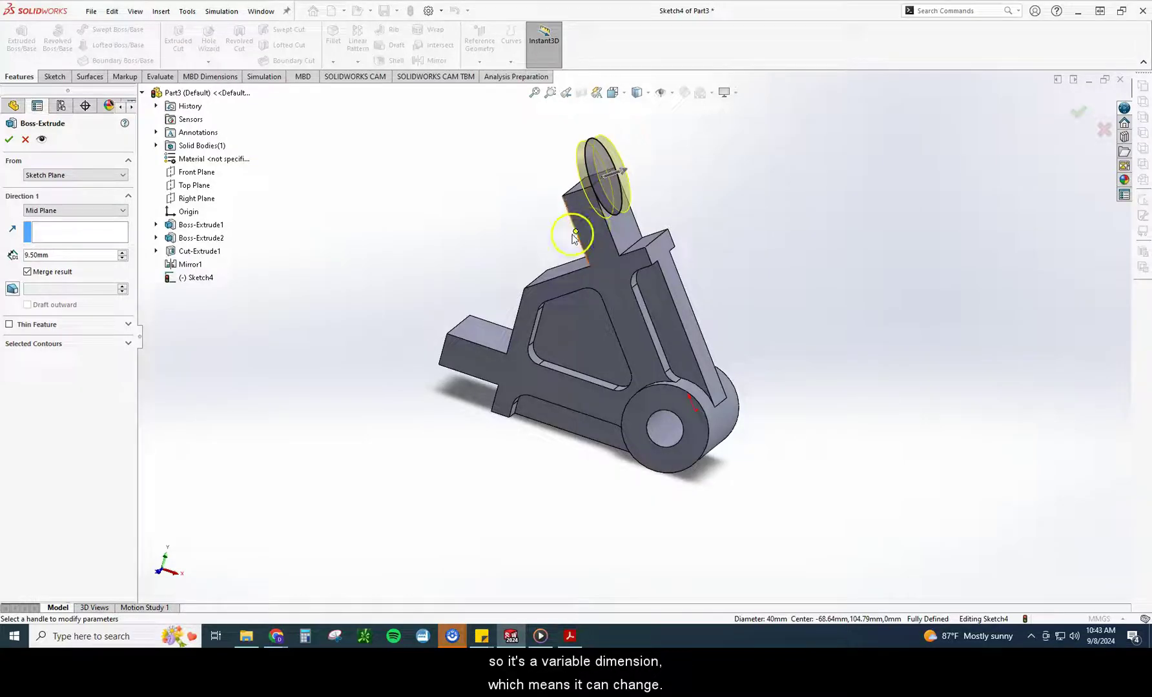
pyautogui.moveTo(564, 244)
pyautogui.mouseDown(button='middle')
pyautogui.moveTo(545, 239)
pyautogui.moveTo(564, 246)
pyautogui.mouseUp(button='middle')
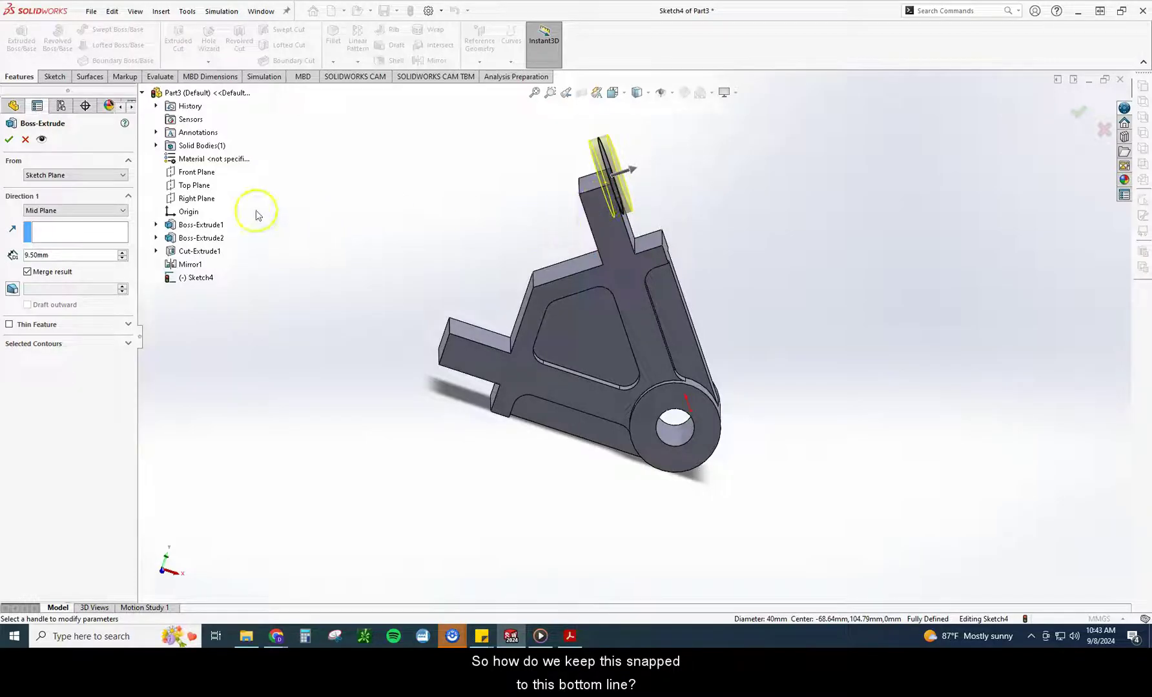
pyautogui.click(56, 211)
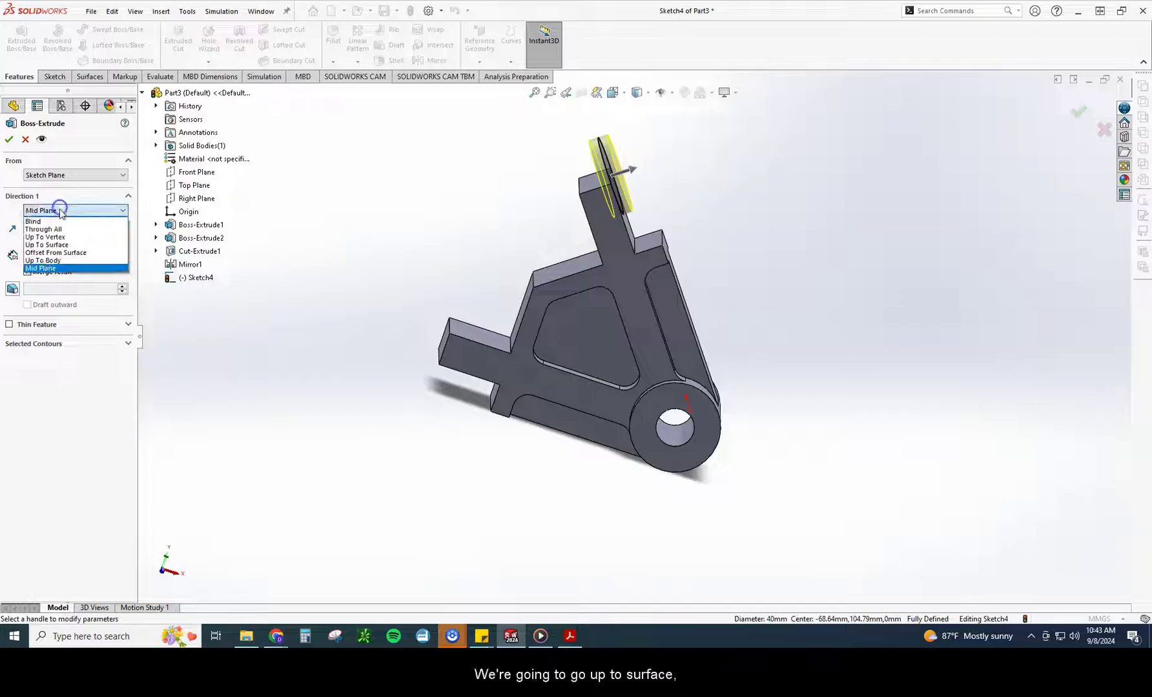
pyautogui.click(58, 245)
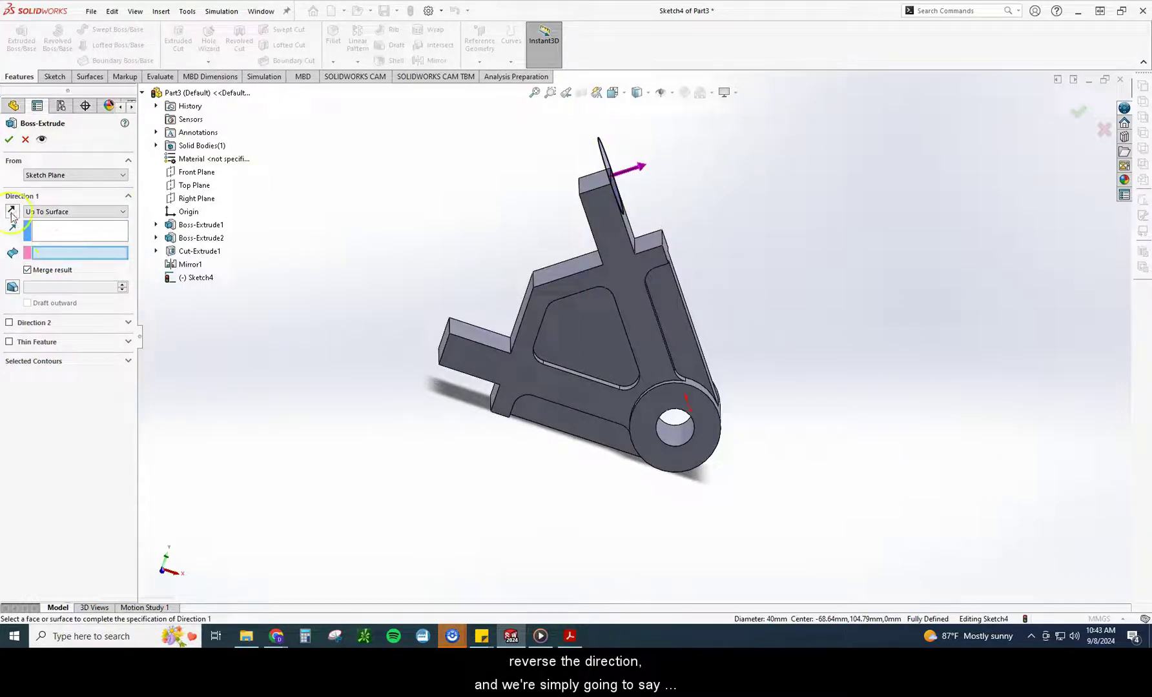
pyautogui.moveTo(360, 243); pyautogui.dragTo(403, 231, button='middle')
pyautogui.click(593, 214)
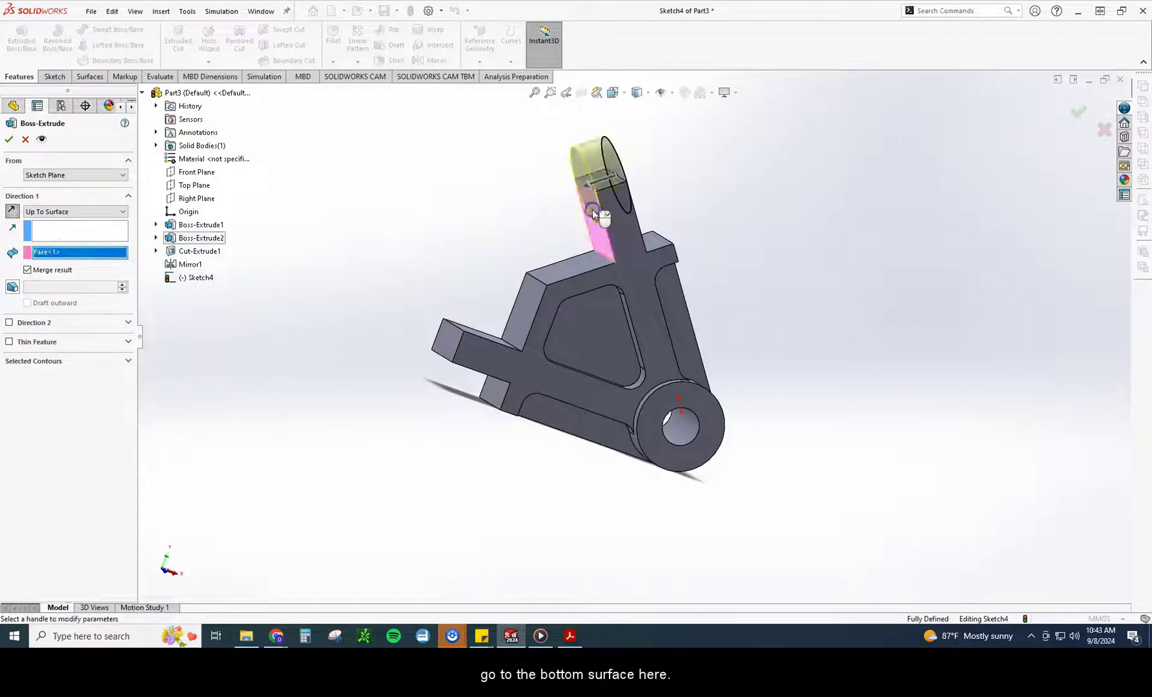
pyautogui.moveTo(646, 210)
pyautogui.mouseDown(button='middle')
pyautogui.moveTo(671, 213)
pyautogui.moveTo(659, 225)
pyautogui.mouseUp(button='middle')
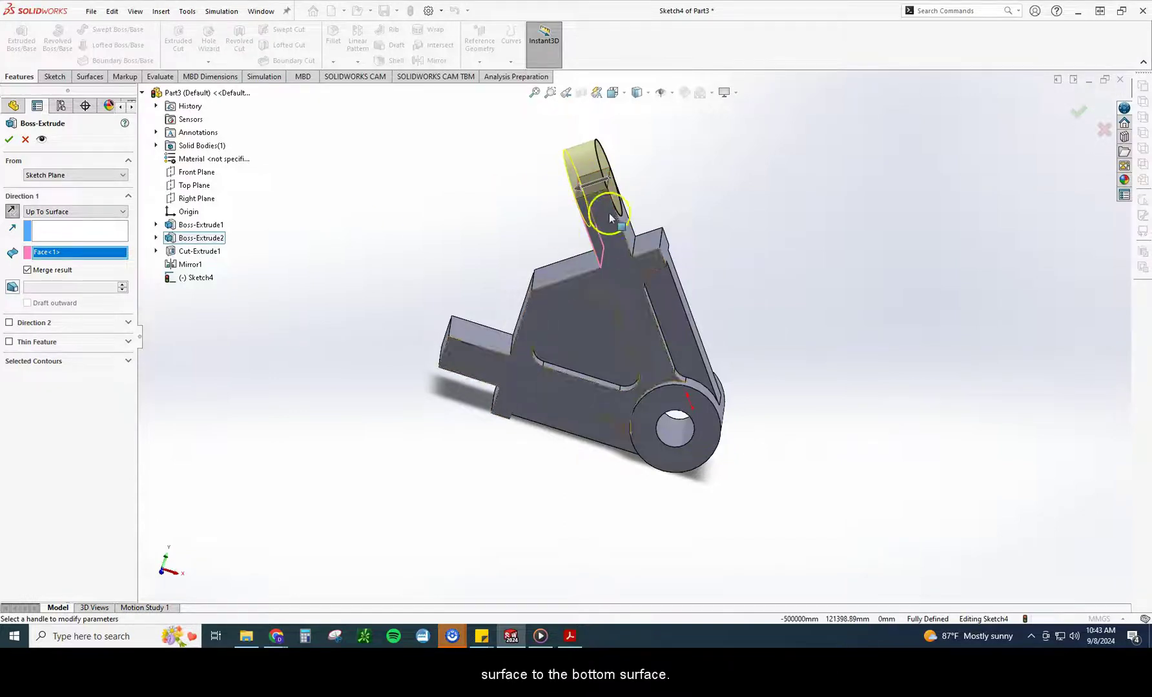
pyautogui.click(9, 139)
# Step: Sketch a circle of about 10.3 mm radius on the slanted arm's outer face, concentric with its rounded end
pyautogui.moveTo(382, 241); pyautogui.dragTo(315, 310, button='middle')
pyautogui.click(525, 206)
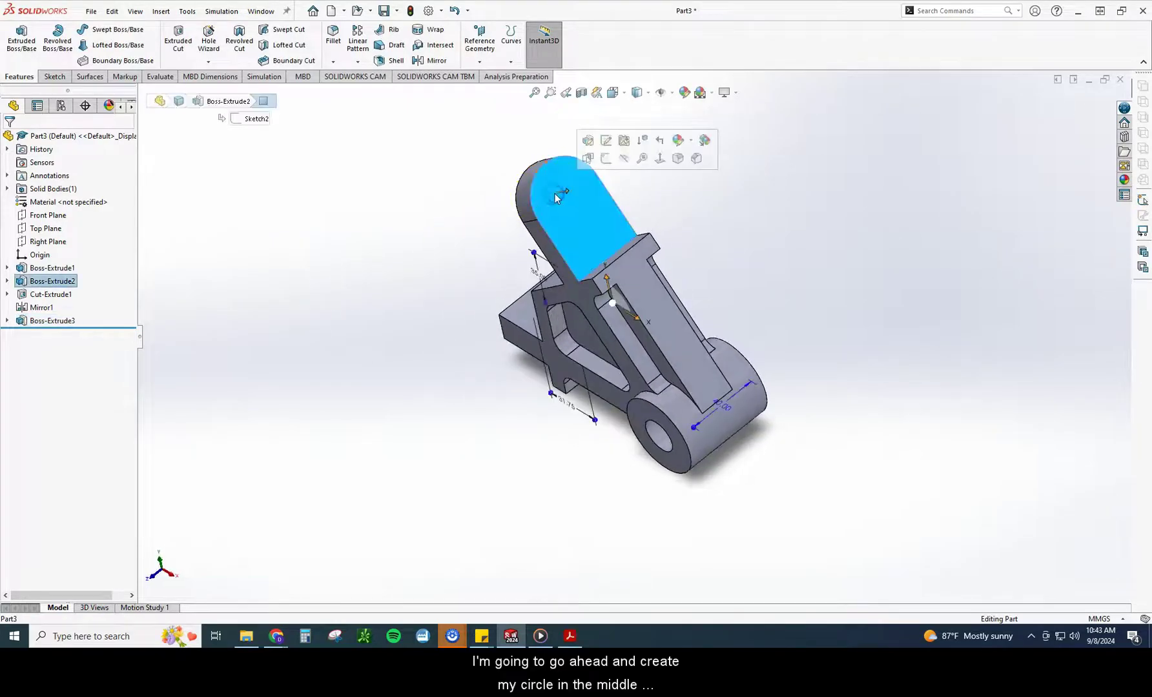
pyautogui.click(607, 158)
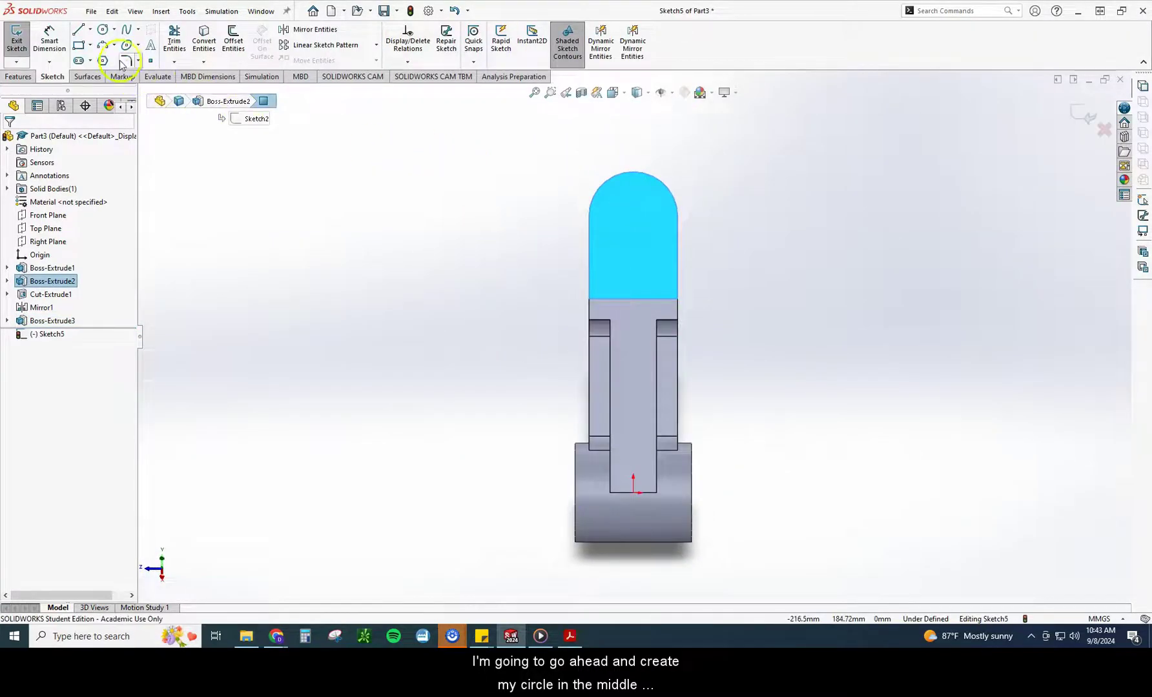
pyautogui.click(102, 31)
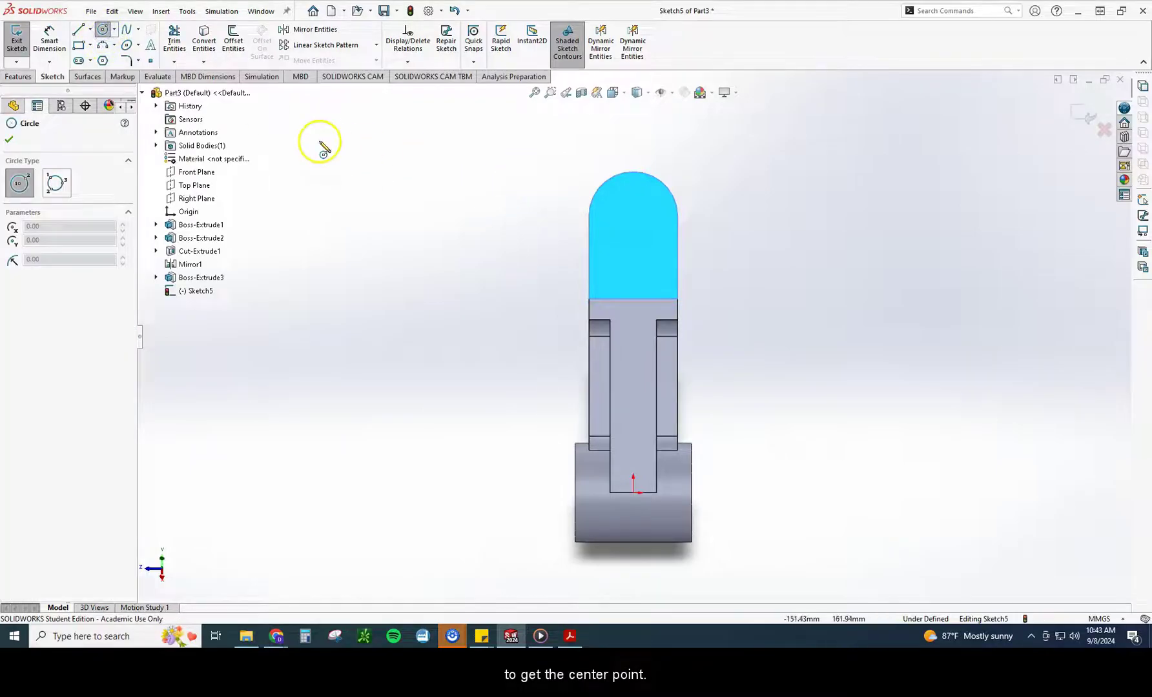
pyautogui.moveTo(610, 187)
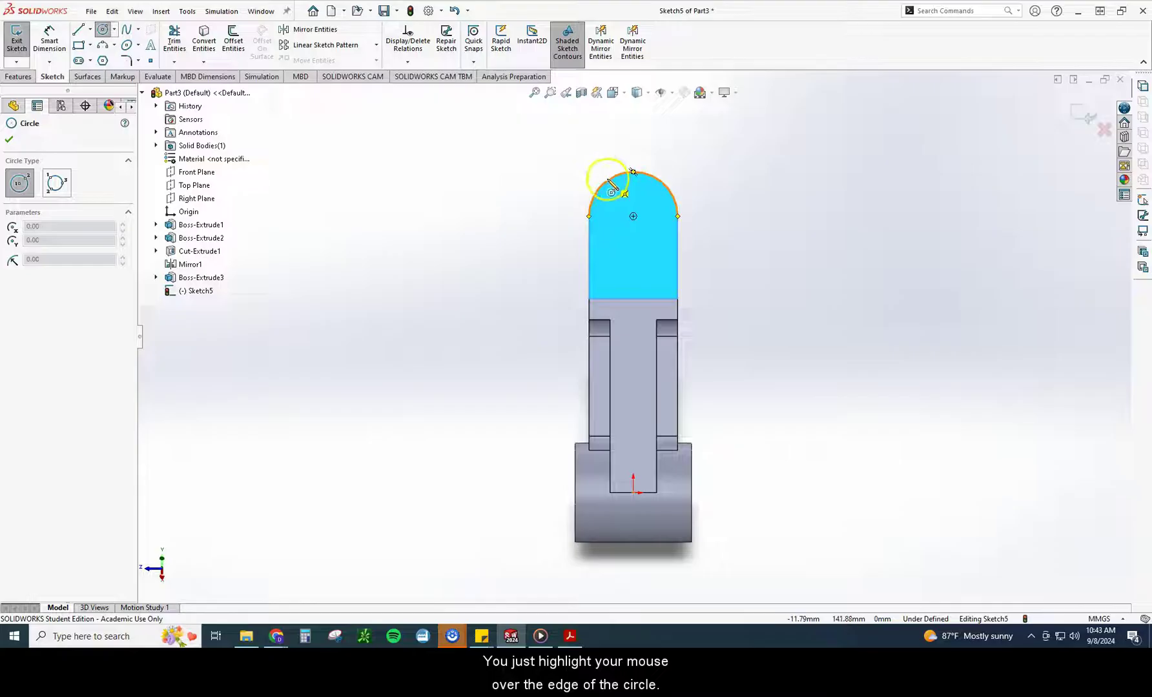
pyautogui.click(633, 216)
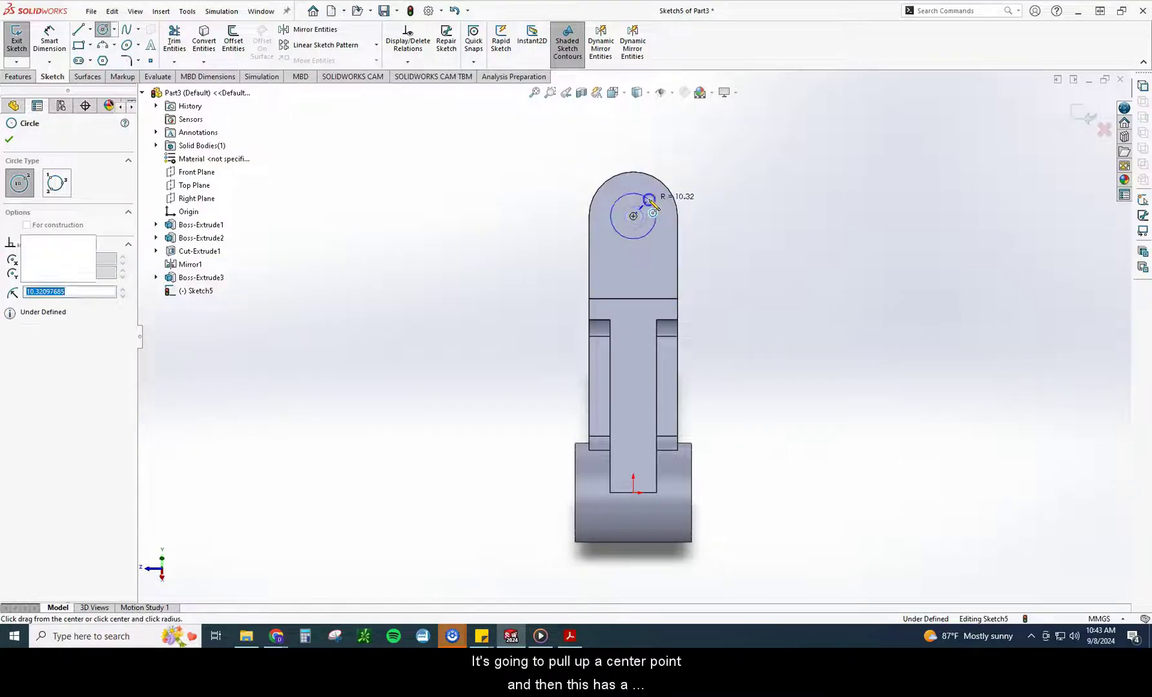
pyautogui.click(652, 204)
# Step: Dimension the hole circle's diameter at 16 mm
pyautogui.click(49, 40)
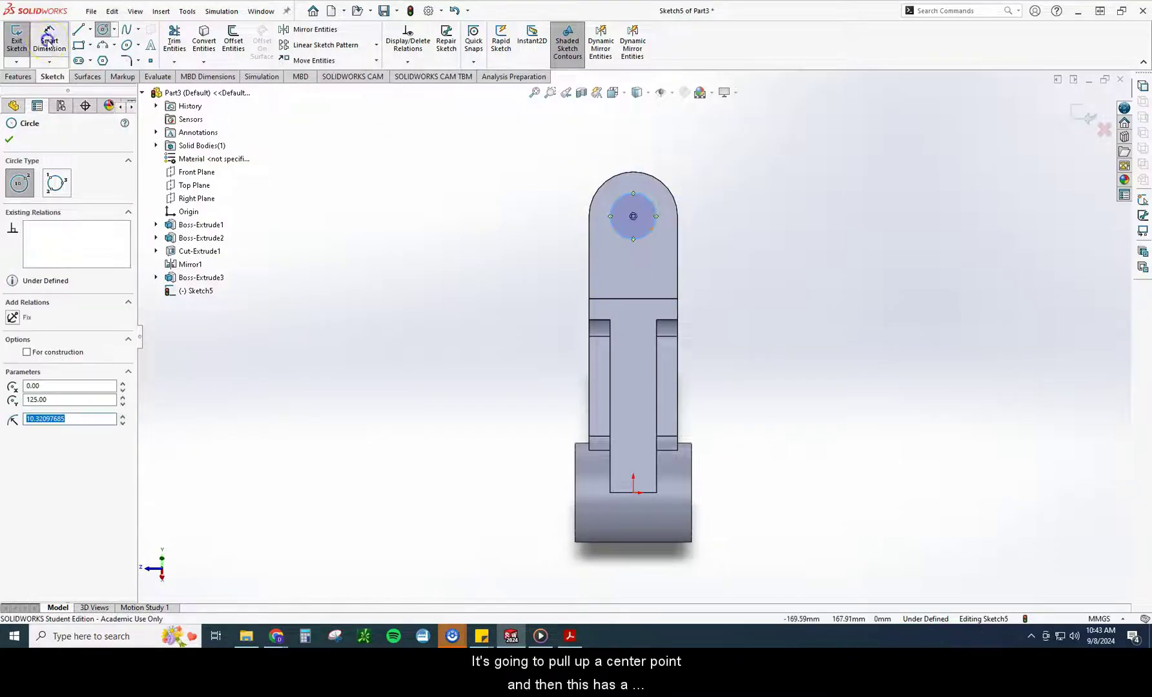
pyautogui.click(653, 237)
pyautogui.click(716, 249)
pyautogui.write('16')
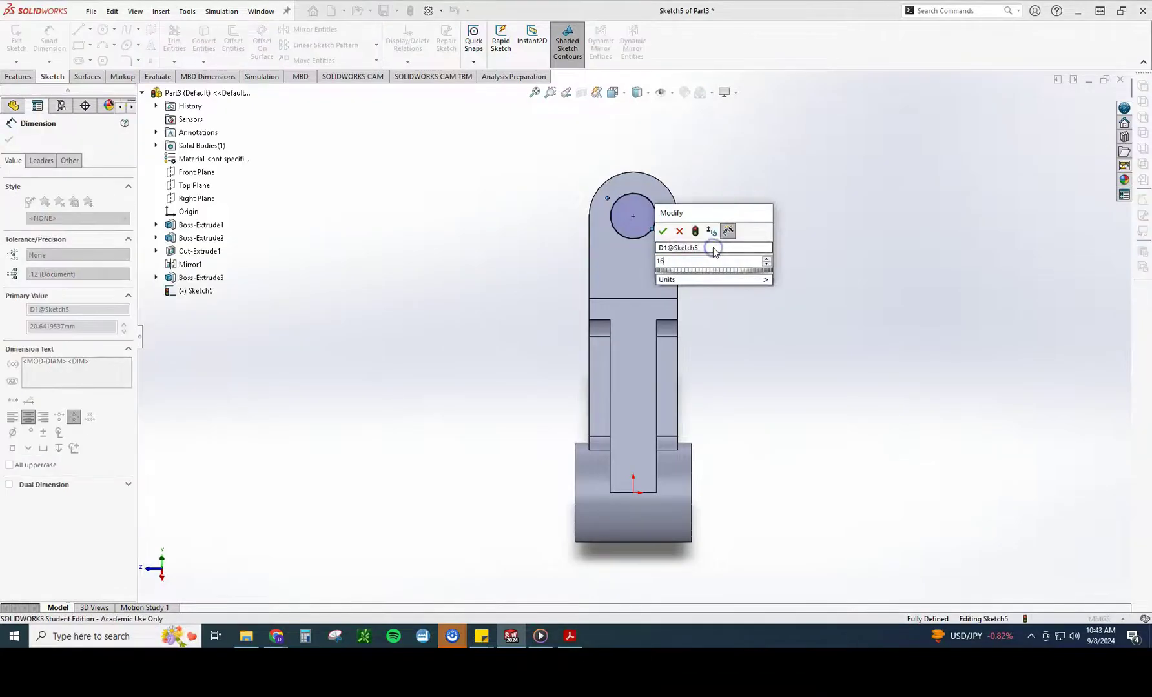
pyautogui.press('Return')
# Step: Cut the 16 mm hole through the slanted arm using Up To Surface with the arm's underside as the end face
pyautogui.moveTo(550, 241); pyautogui.dragTo(592, 214, button='middle')
pyautogui.click(18, 76)
pyautogui.click(178, 40)
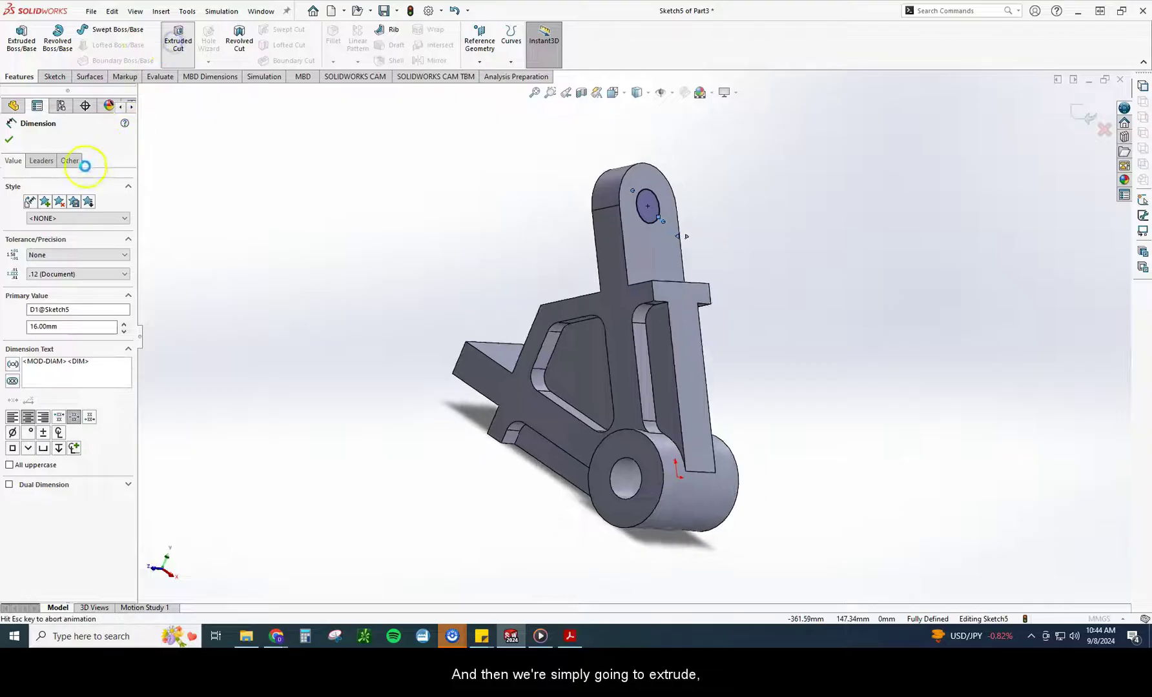
pyautogui.click(62, 210)
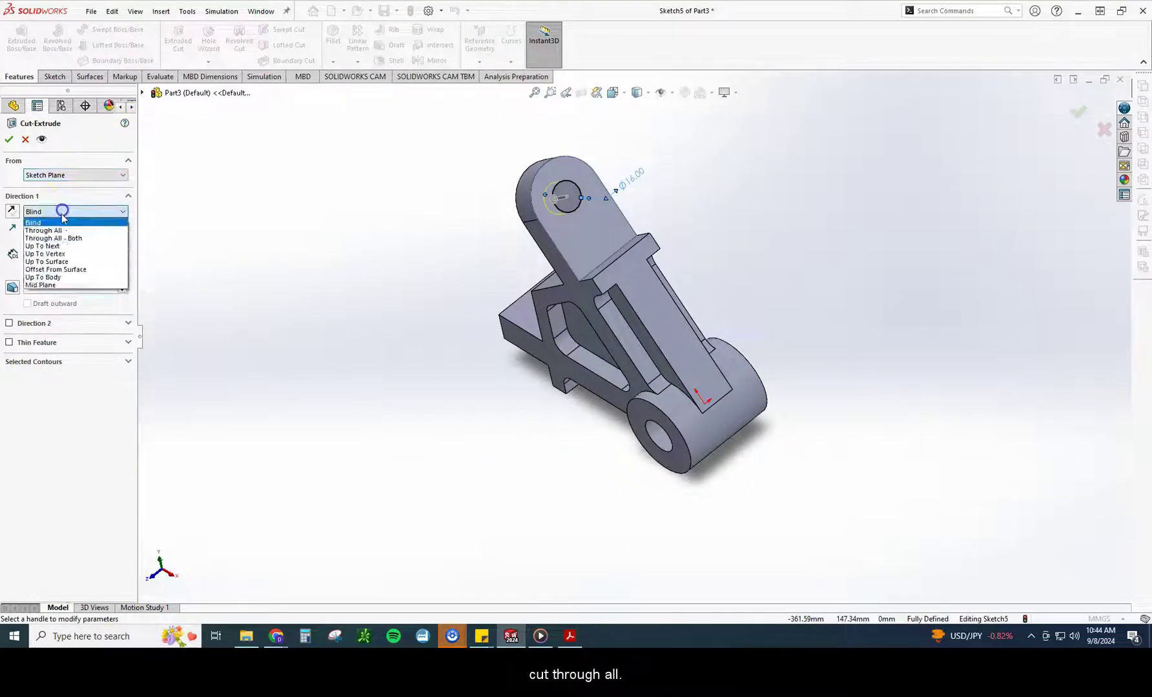
pyautogui.click(59, 230)
pyautogui.click(47, 213)
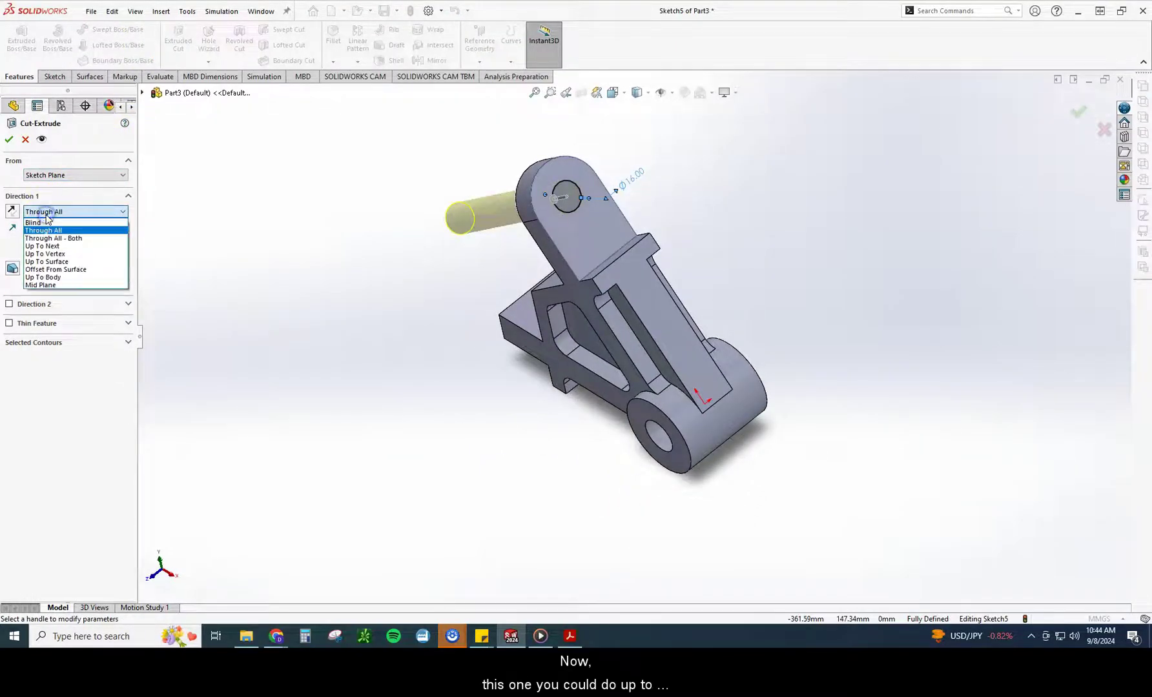
pyautogui.click(46, 262)
pyautogui.moveTo(248, 286); pyautogui.dragTo(456, 264, button='middle')
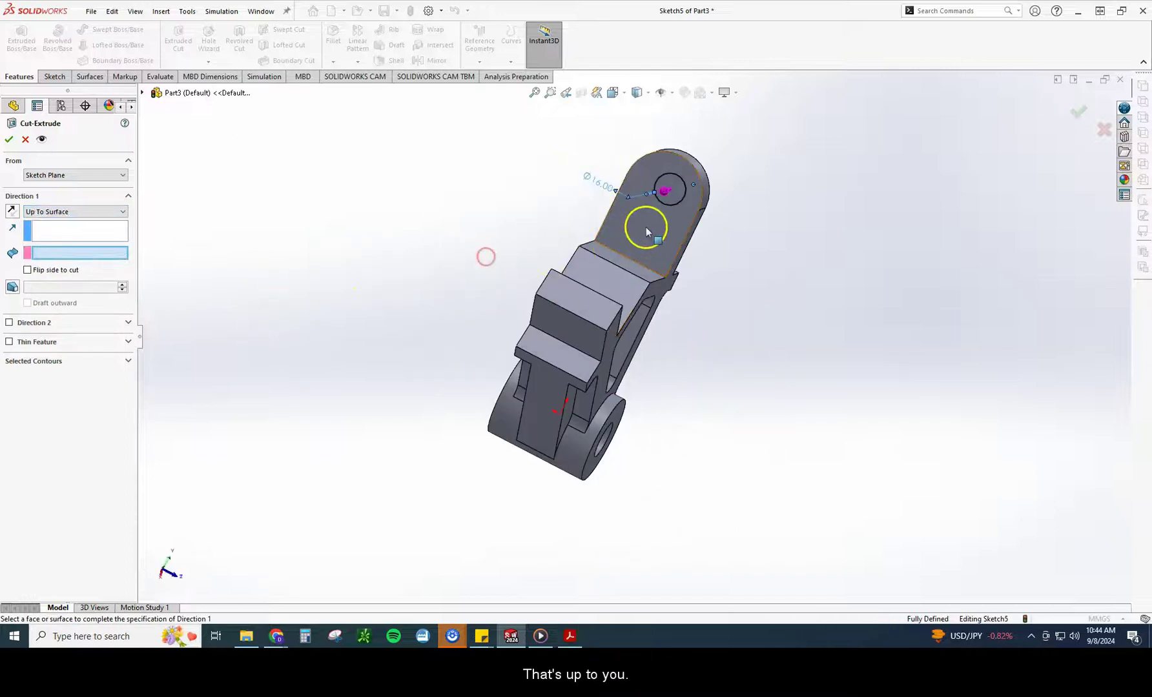
pyautogui.click(646, 229)
pyautogui.moveTo(646, 229); pyautogui.dragTo(581, 271, button='middle')
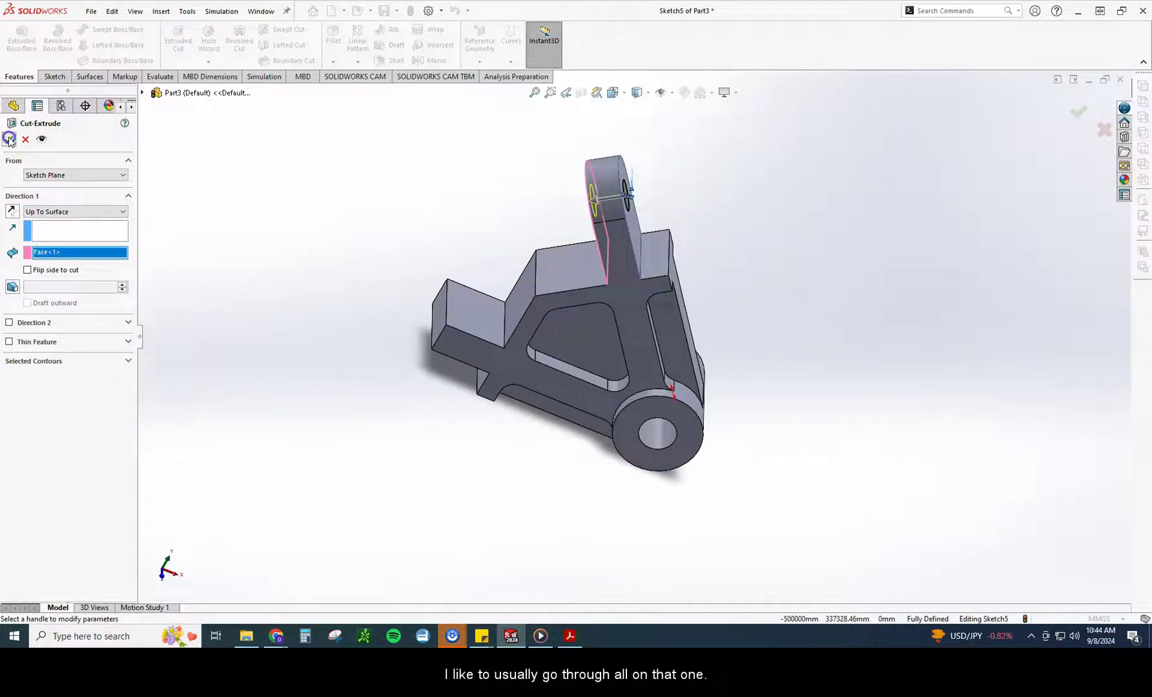
pyautogui.press('Return')
pyautogui.moveTo(369, 224); pyautogui.dragTo(334, 233, button='middle')
pyautogui.click(324, 230)
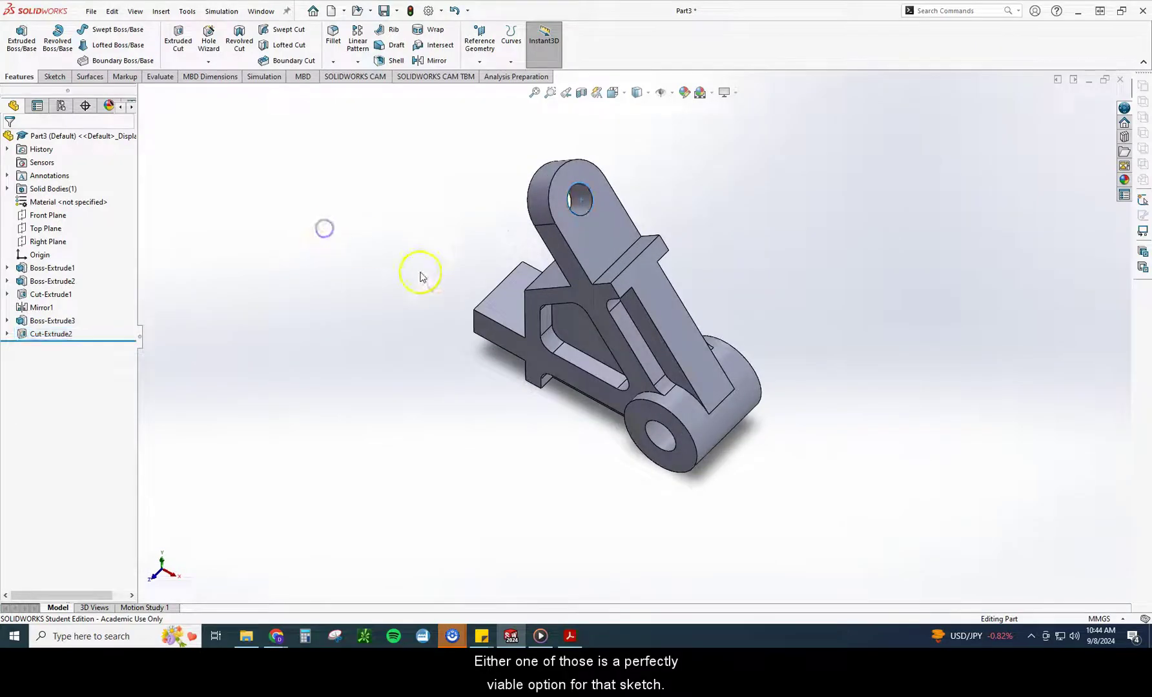
# Step: Sketch a 20 mm radius circle on the horizontal arm's upper face, centred on the end edge's midpoint and reaching its corner
pyautogui.click(499, 306)
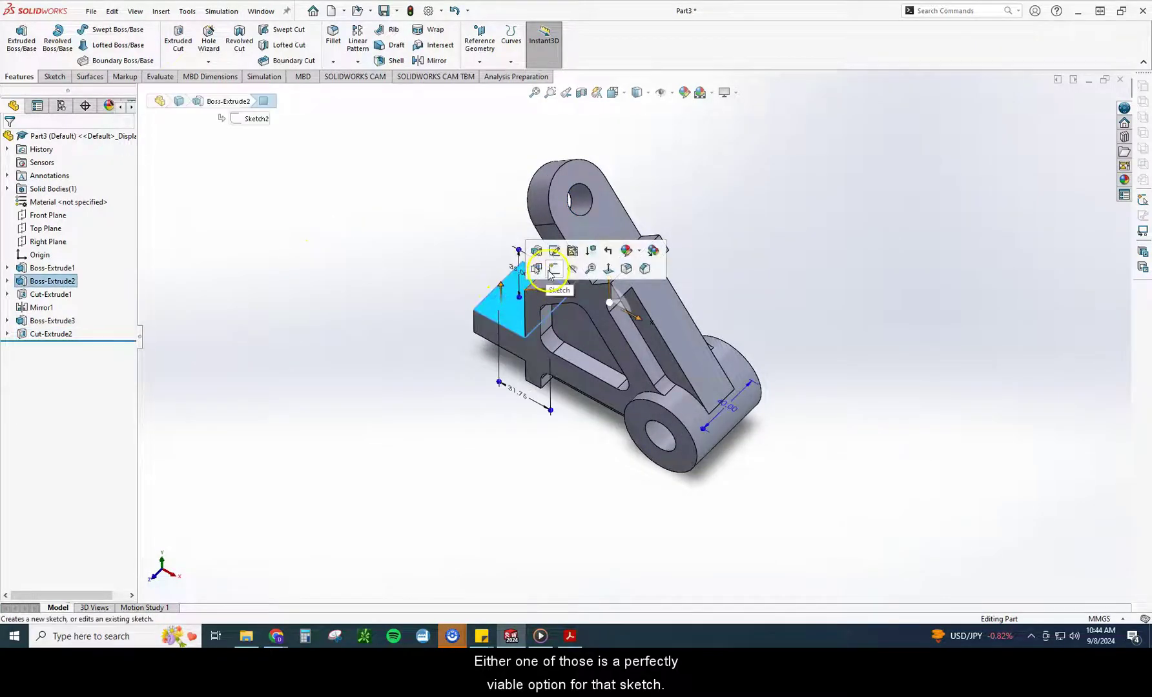
pyautogui.click(512, 268)
pyautogui.click(103, 29)
pyautogui.click(373, 323)
pyautogui.click(372, 335)
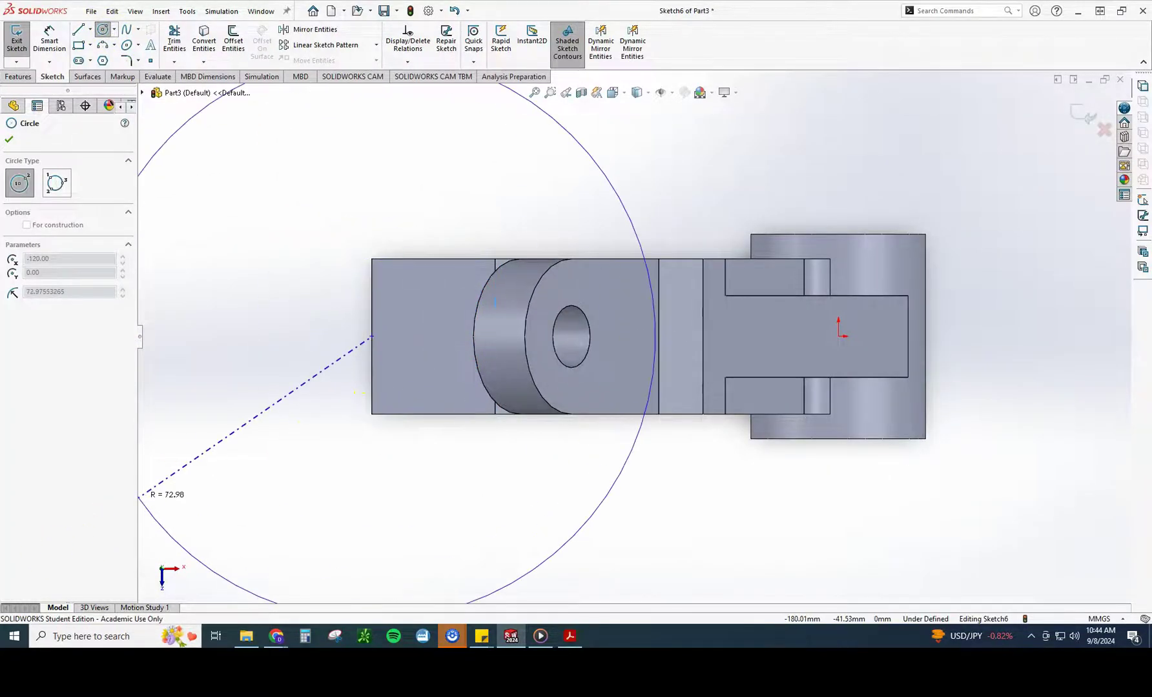
pyautogui.click(372, 414)
pyautogui.click(372, 414)
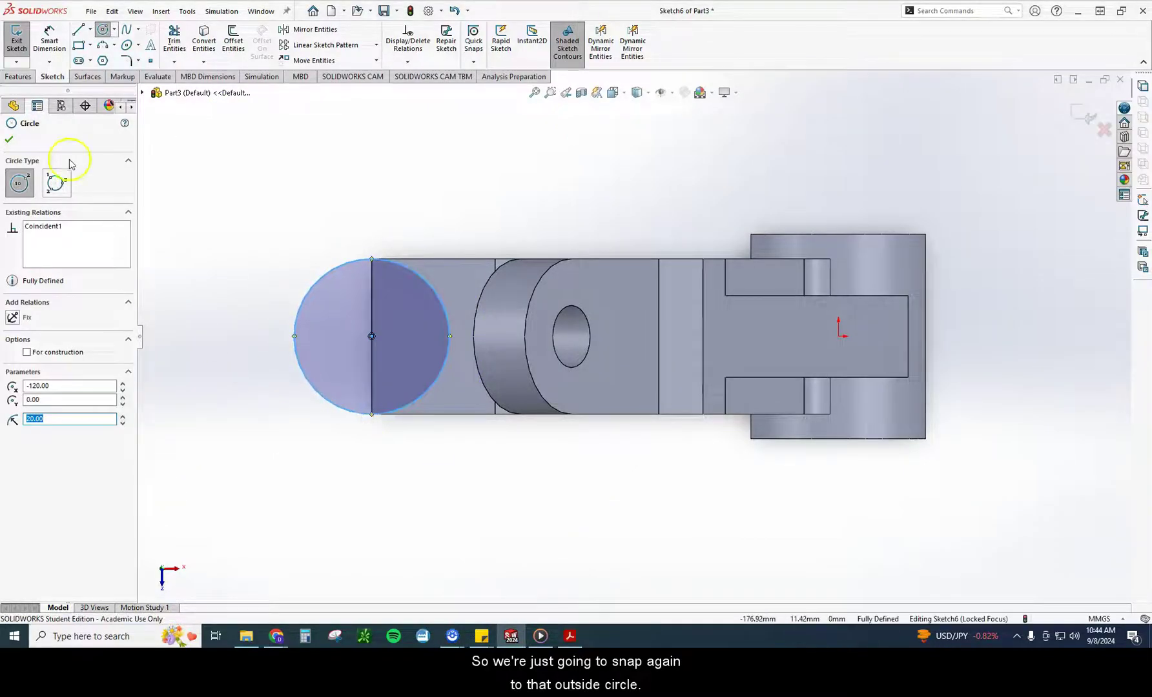
# Step: Extrude the 20 mm radius circle Up To Surface, ending at the horizontal arm's underside, to round the arm's end
pyautogui.click(16, 77)
pyautogui.click(22, 42)
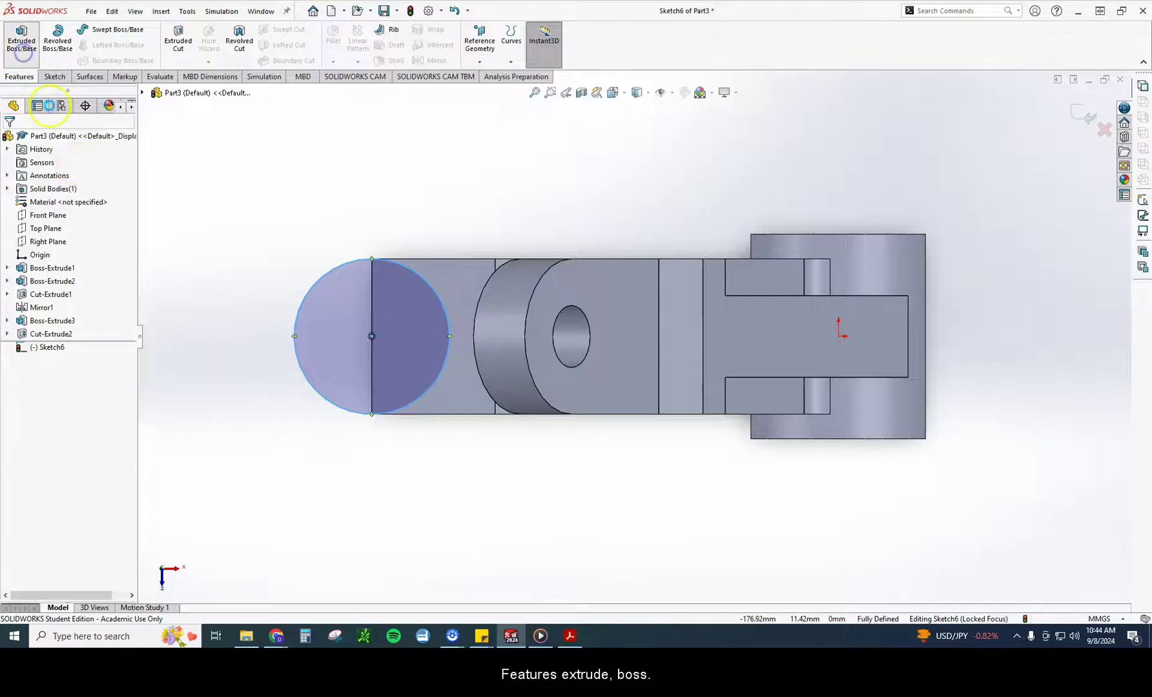
pyautogui.moveTo(389, 413); pyautogui.dragTo(361, 285, button='middle')
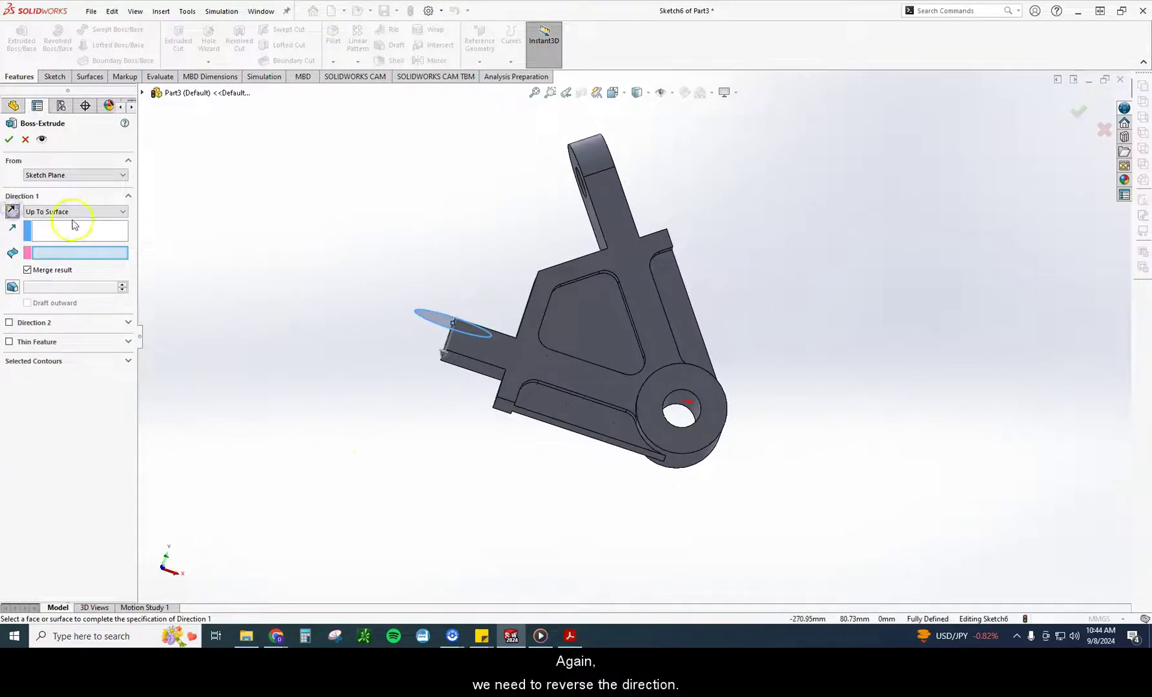
pyautogui.moveTo(319, 388); pyautogui.dragTo(335, 340, button='middle')
pyautogui.click(475, 350)
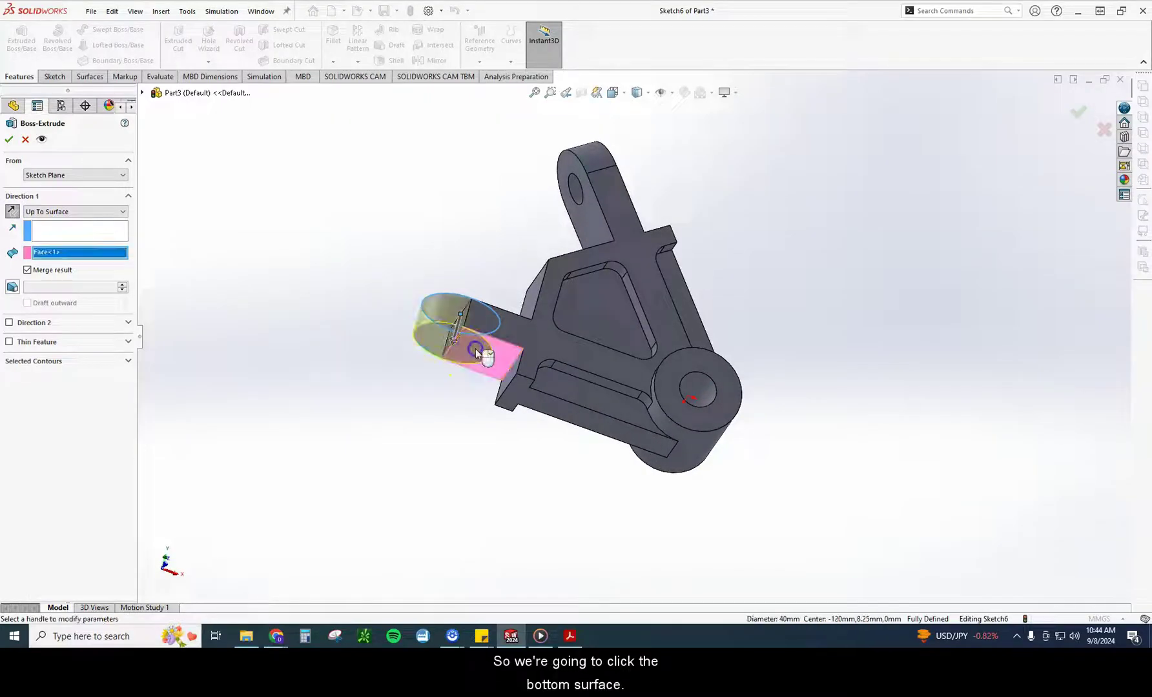
pyautogui.click(10, 138)
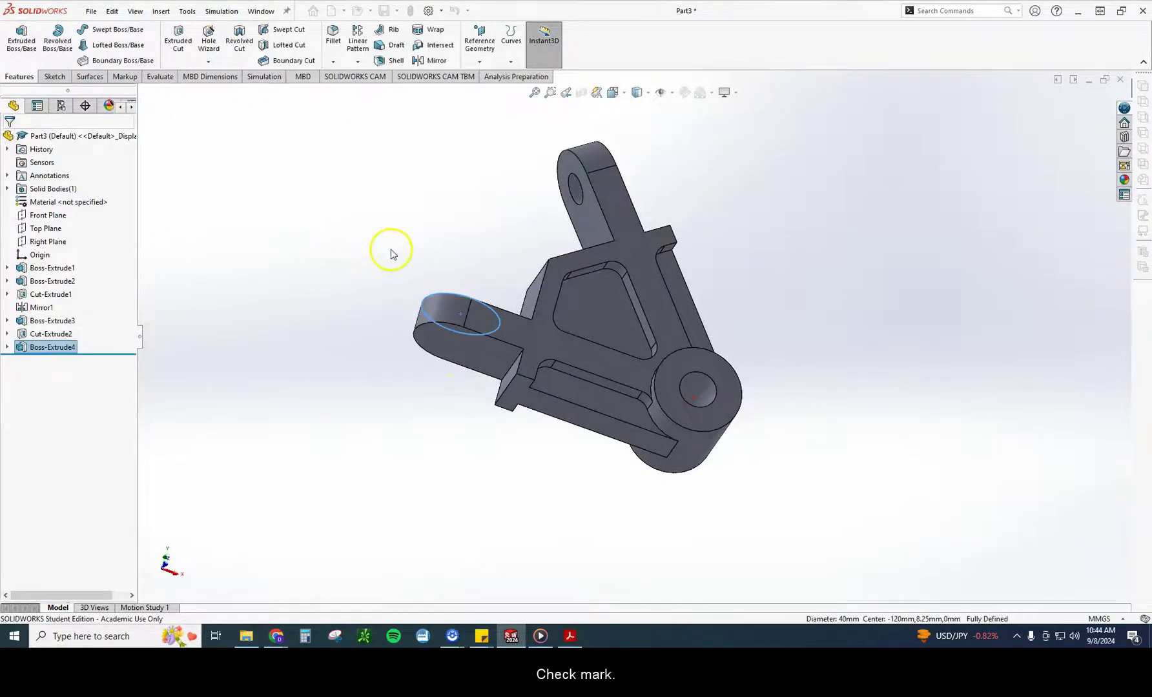
# Step: Sketch a circle of 8 mm radius on the horizontal arm's upper face, concentric with its rounded end
pyautogui.moveTo(365, 282); pyautogui.dragTo(327, 391, button='middle')
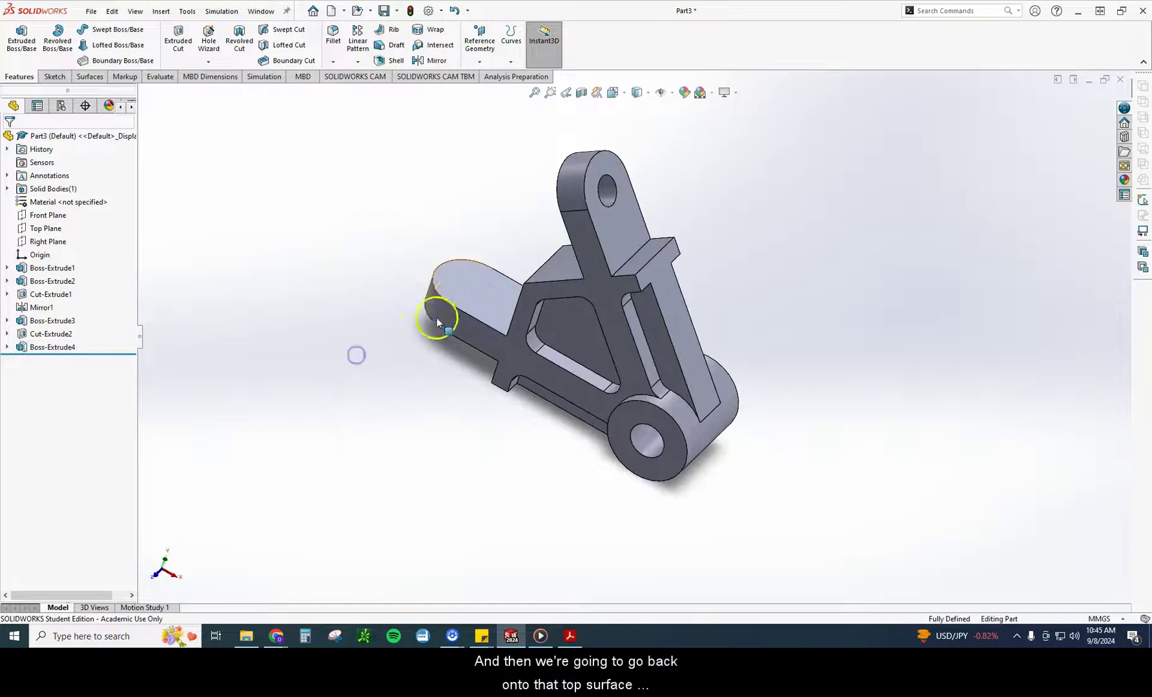
pyautogui.click(454, 300)
pyautogui.click(507, 263)
pyautogui.click(103, 29)
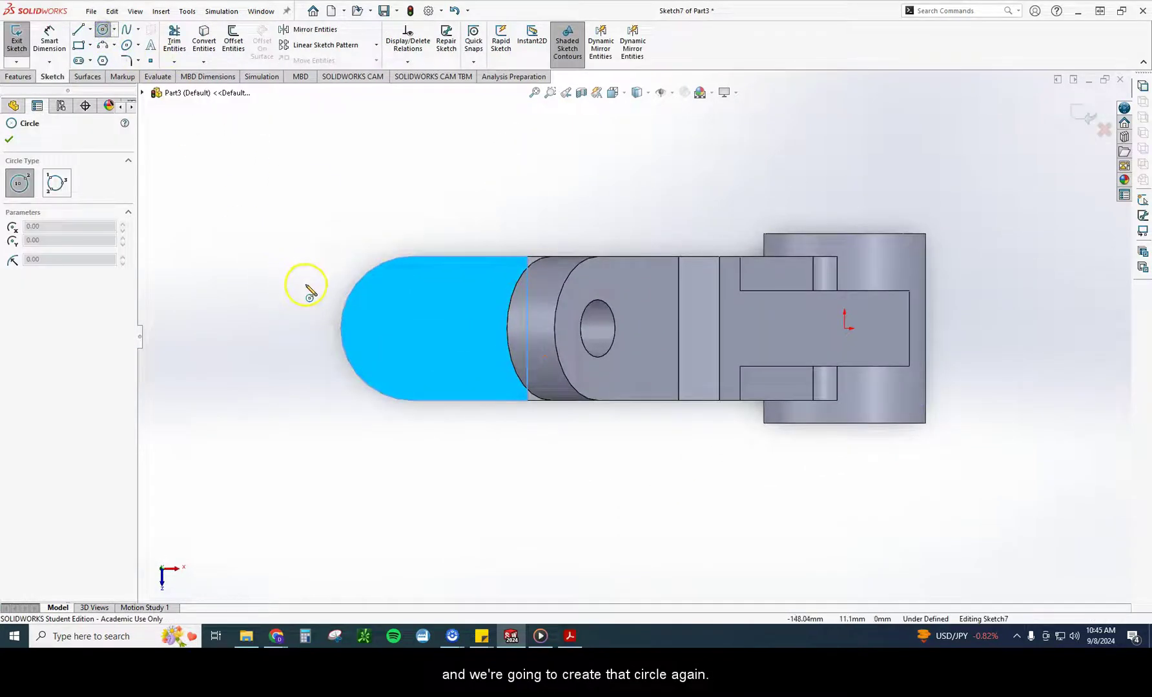
pyautogui.click(413, 328)
pyautogui.click(436, 299)
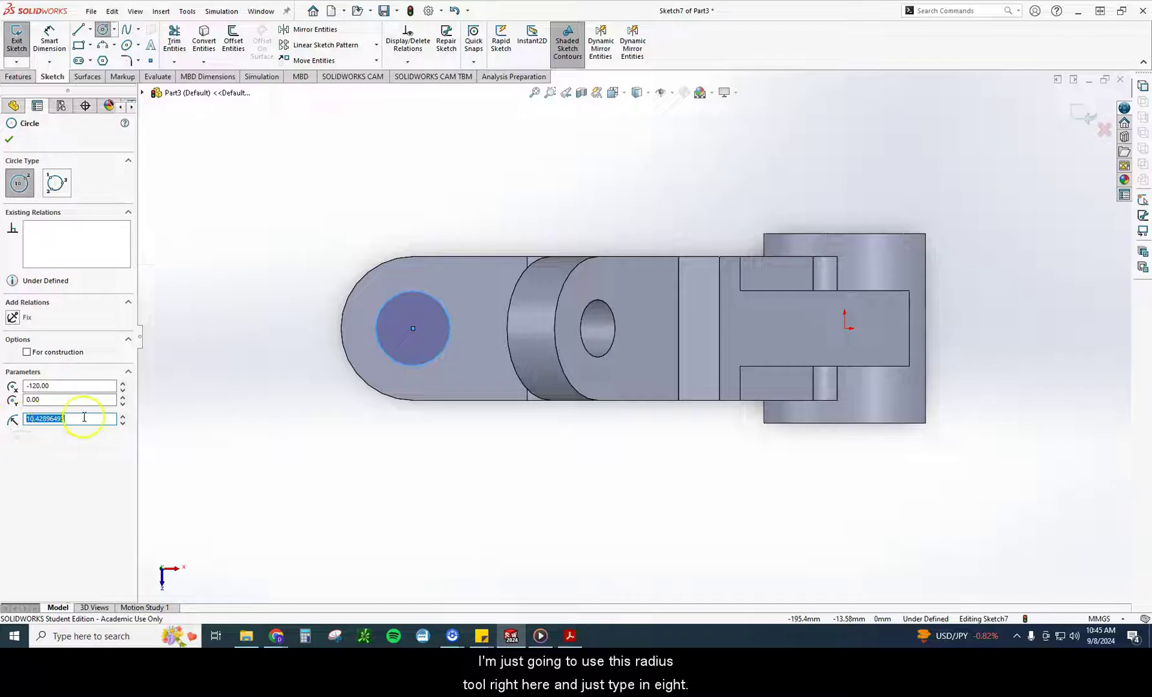
pyautogui.press('Return')
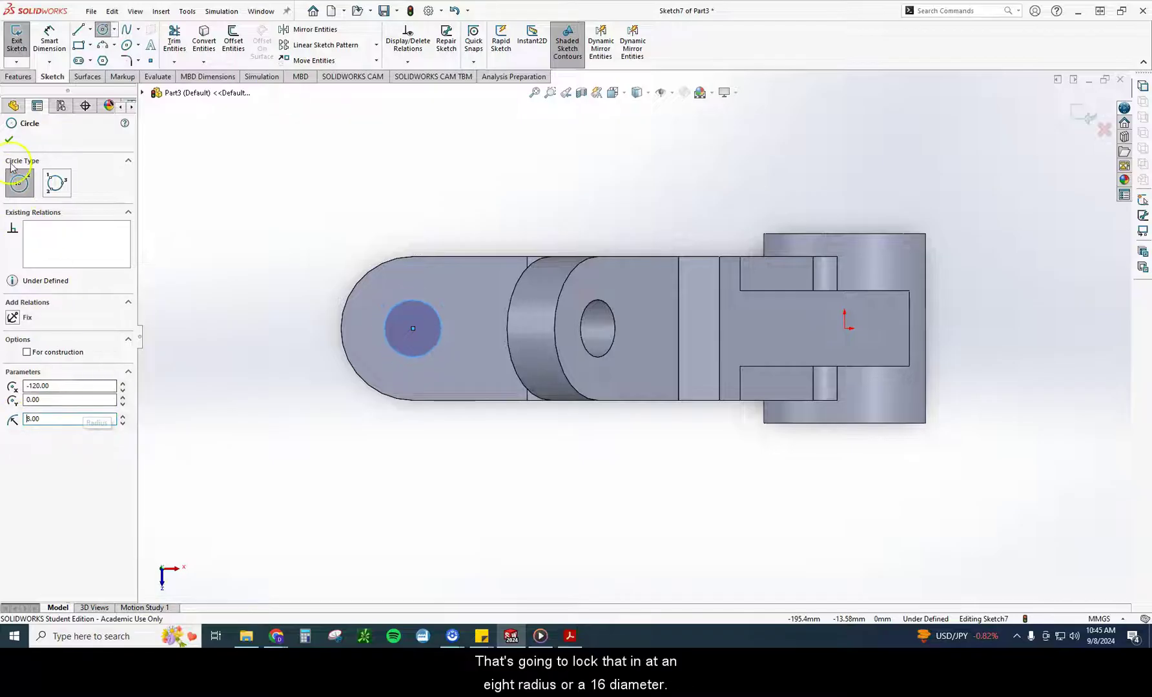
pyautogui.click(9, 140)
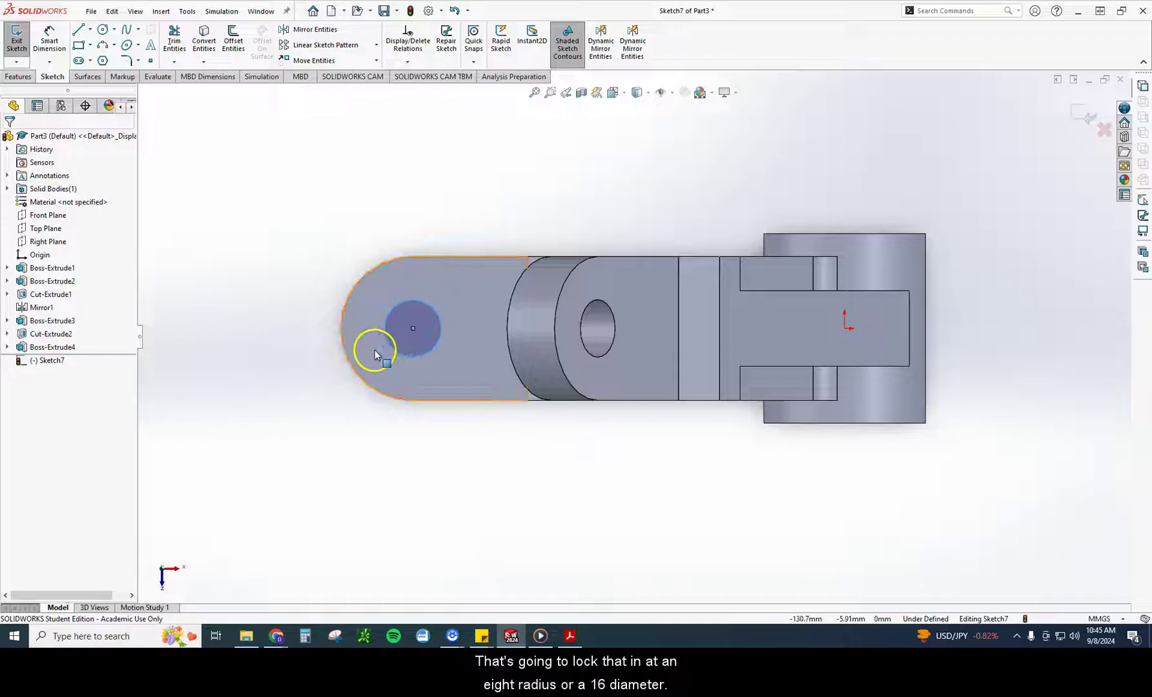
# Step: Dimension the diameter of the hole circle on the horizontal arm
pyautogui.click(48, 55)
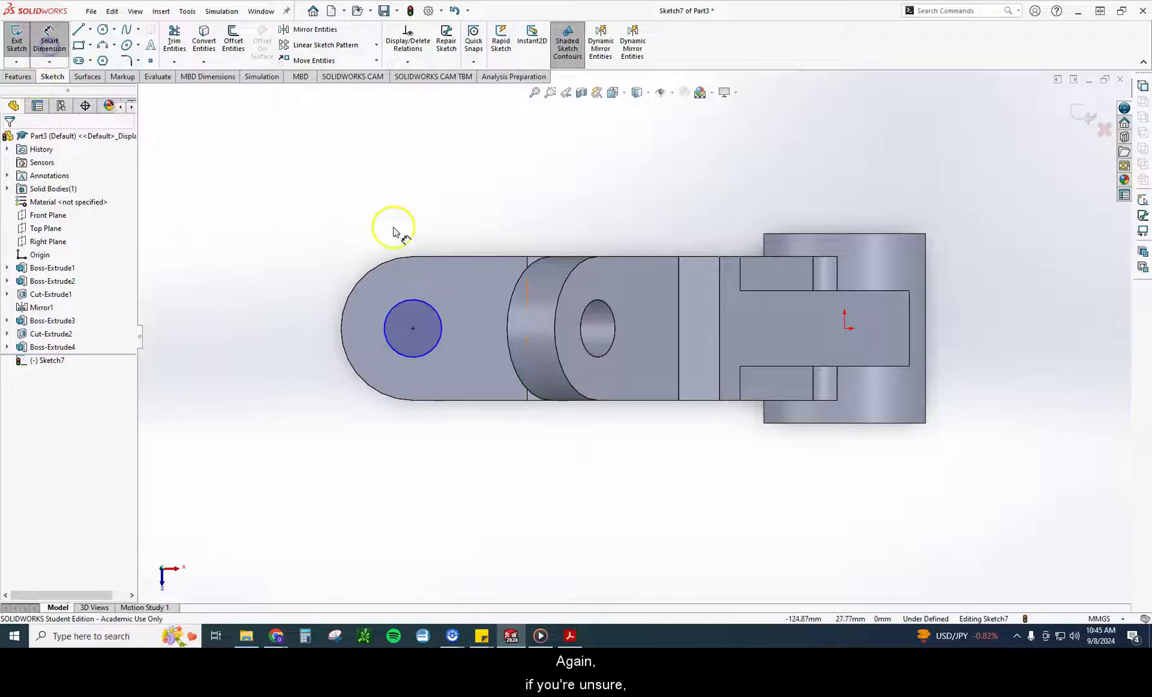
pyautogui.click(402, 300)
pyautogui.click(339, 213)
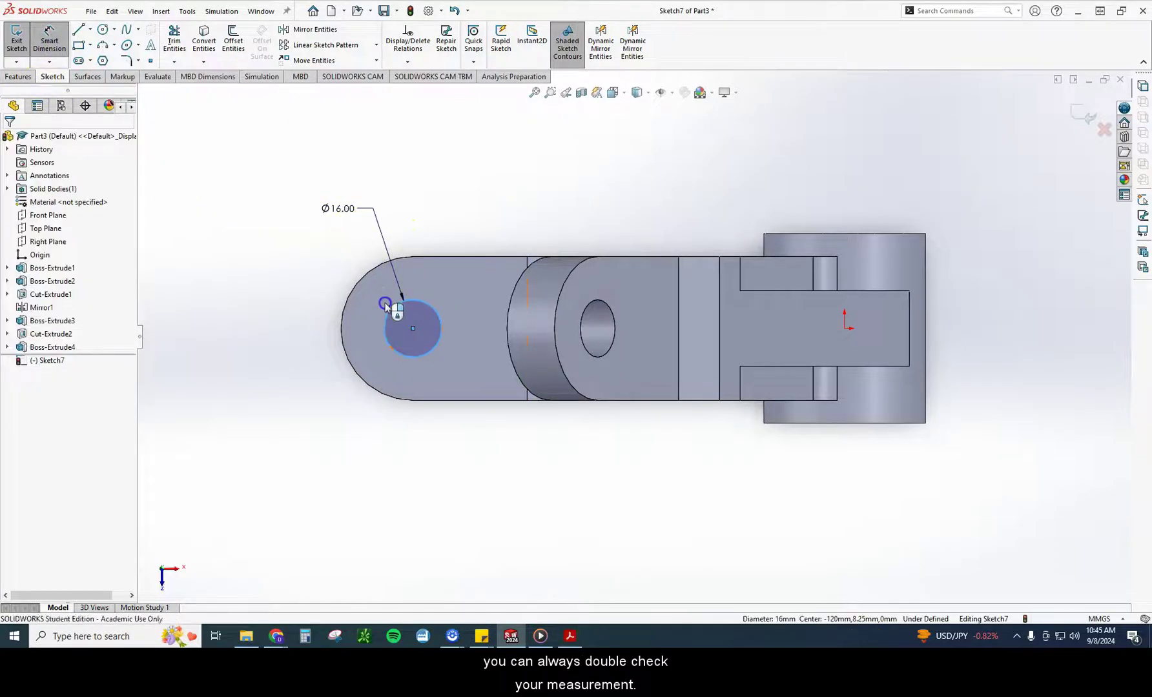
pyautogui.click(286, 192)
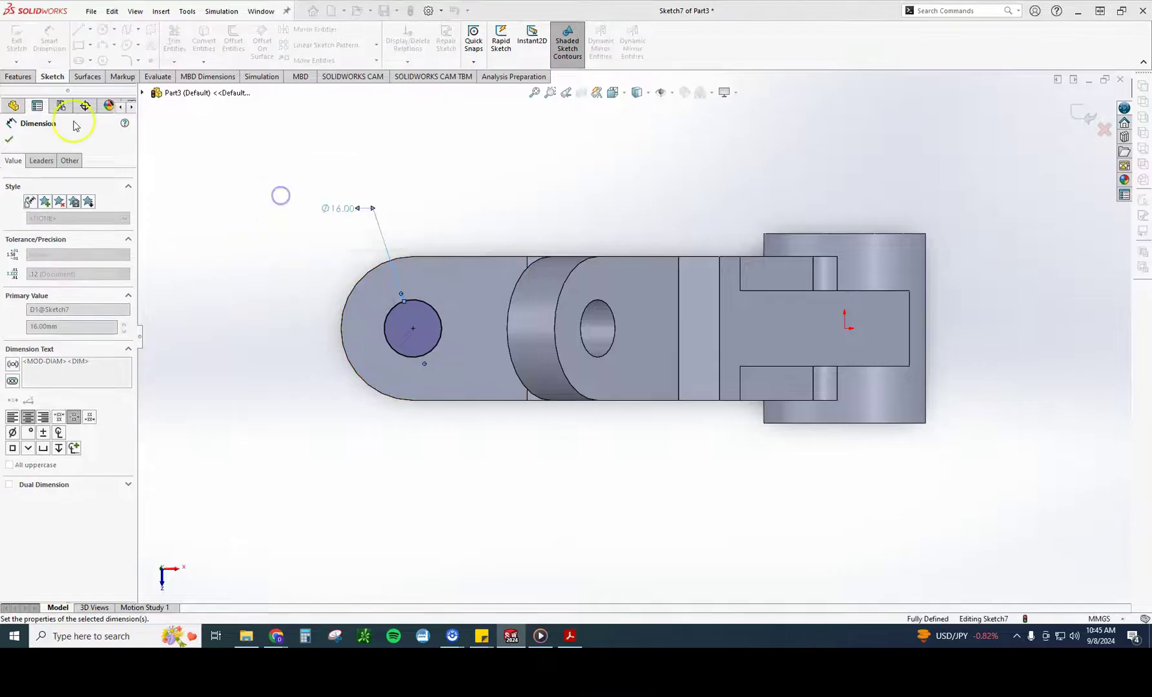
pyautogui.click(9, 138)
# Step: Cut the hole circle through the horizontal arm with the Through All end condition
pyautogui.click(19, 76)
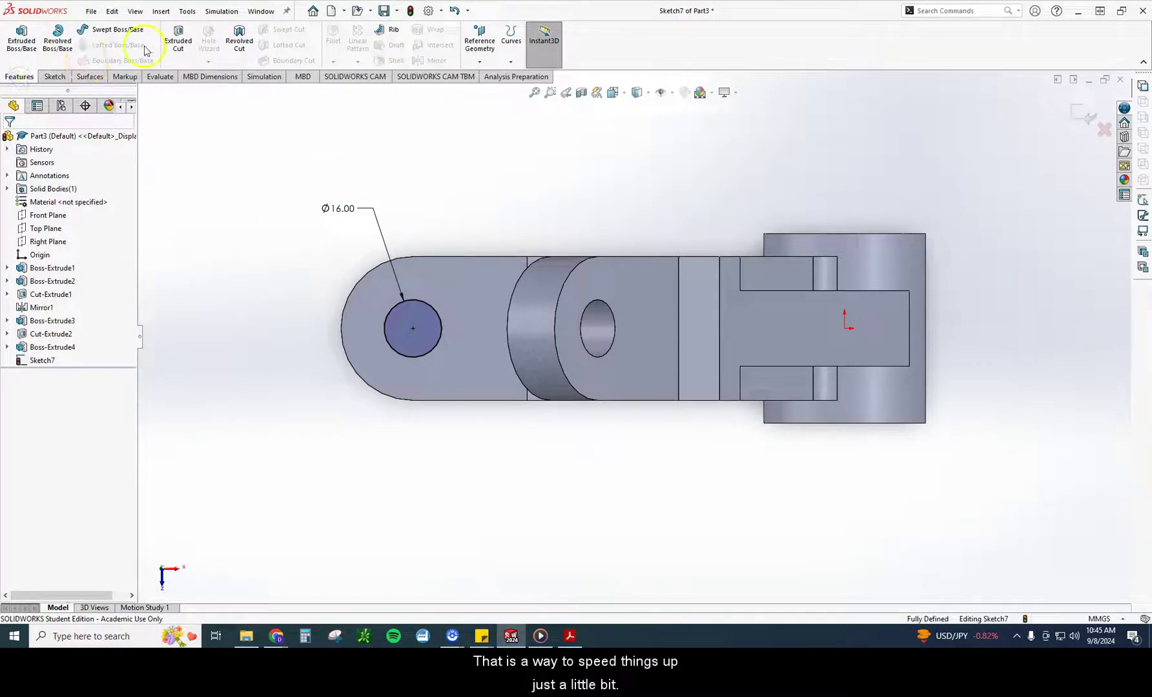
pyautogui.click(176, 40)
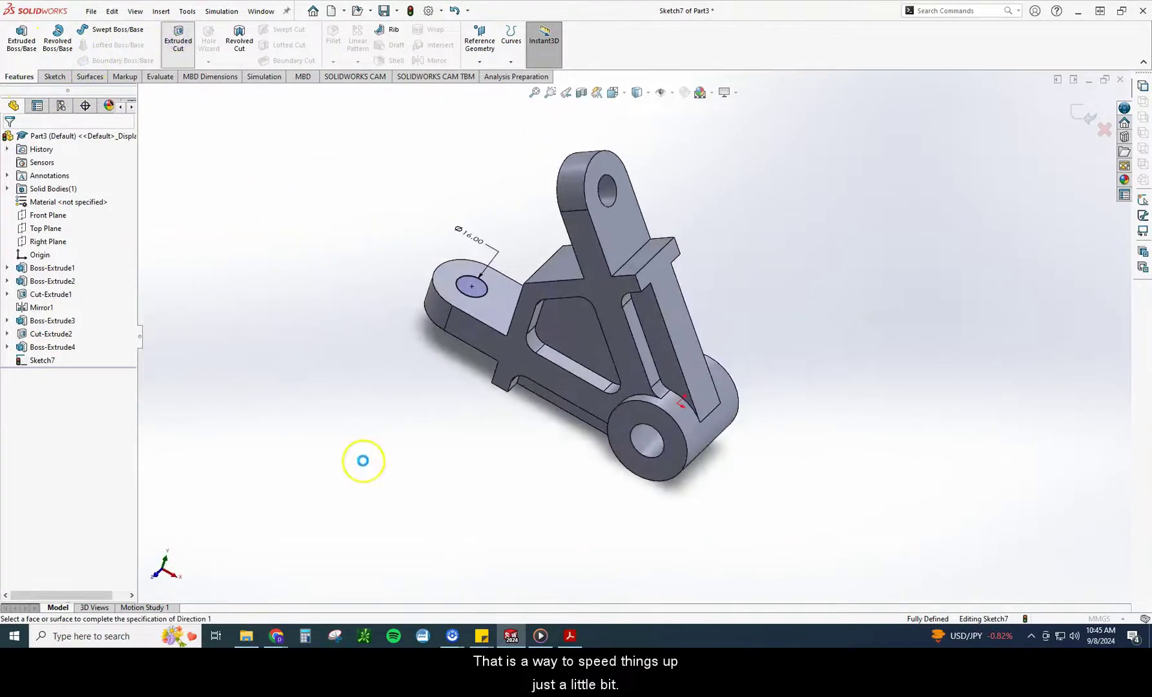
pyautogui.click(49, 213)
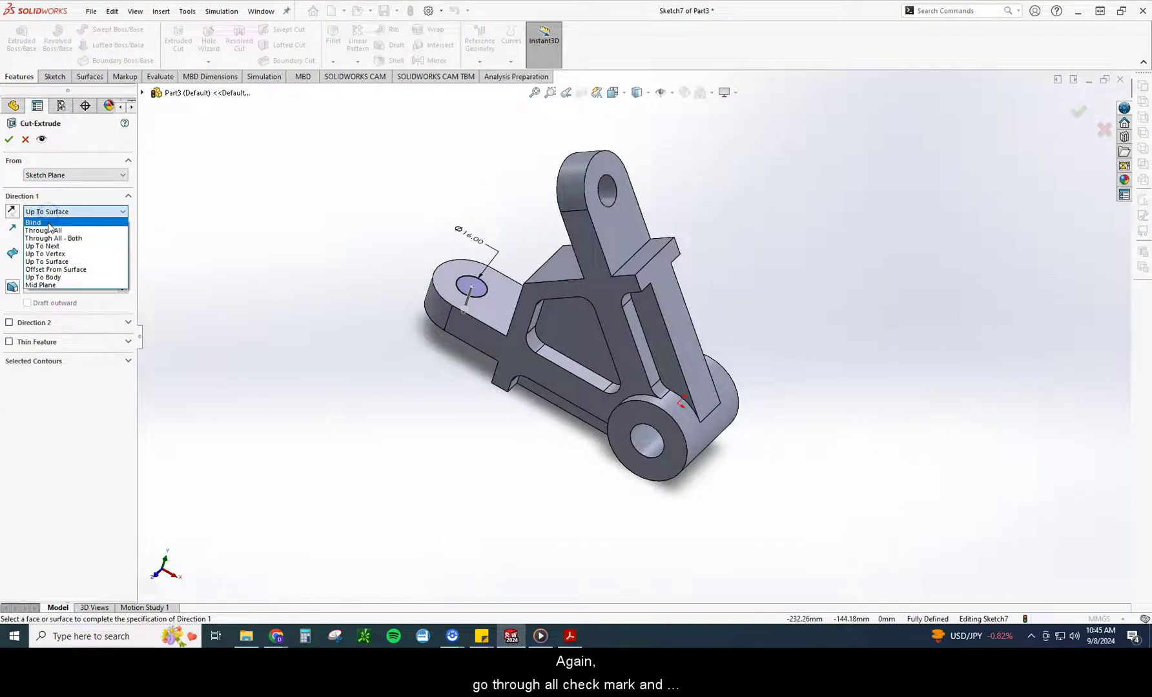
pyautogui.click(45, 230)
pyautogui.click(9, 139)
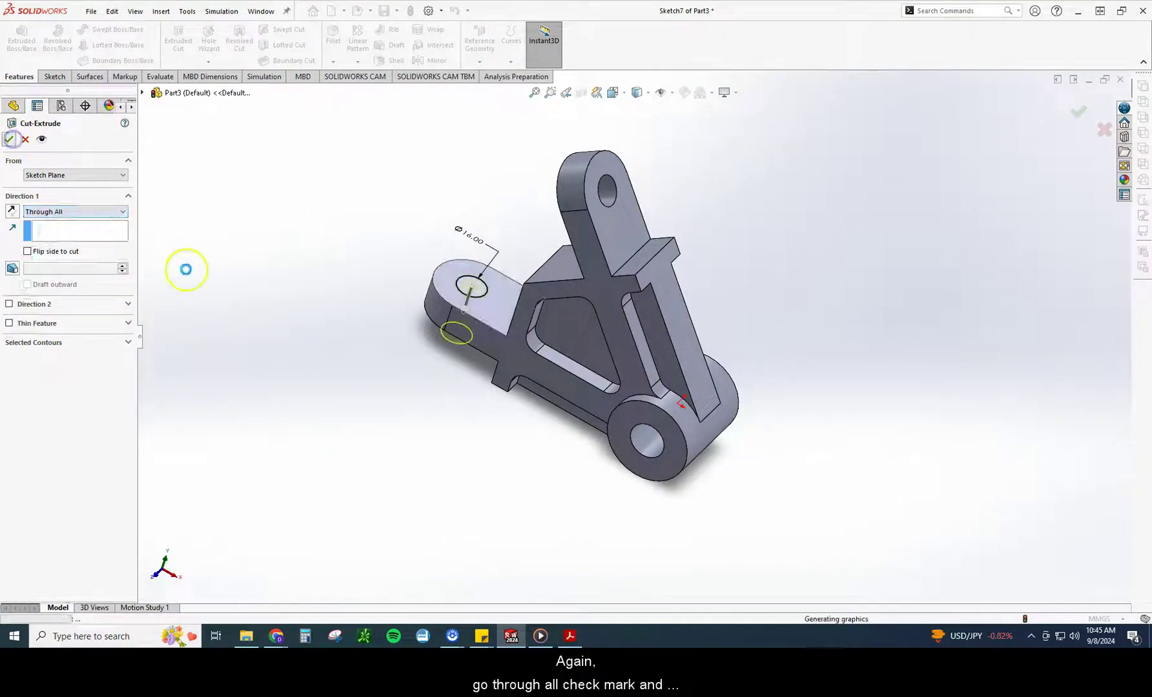
pyautogui.click(238, 325)
# Step: Set the view to isometric and assign 1060 Alloy as the part's material
pyautogui.click(612, 92)
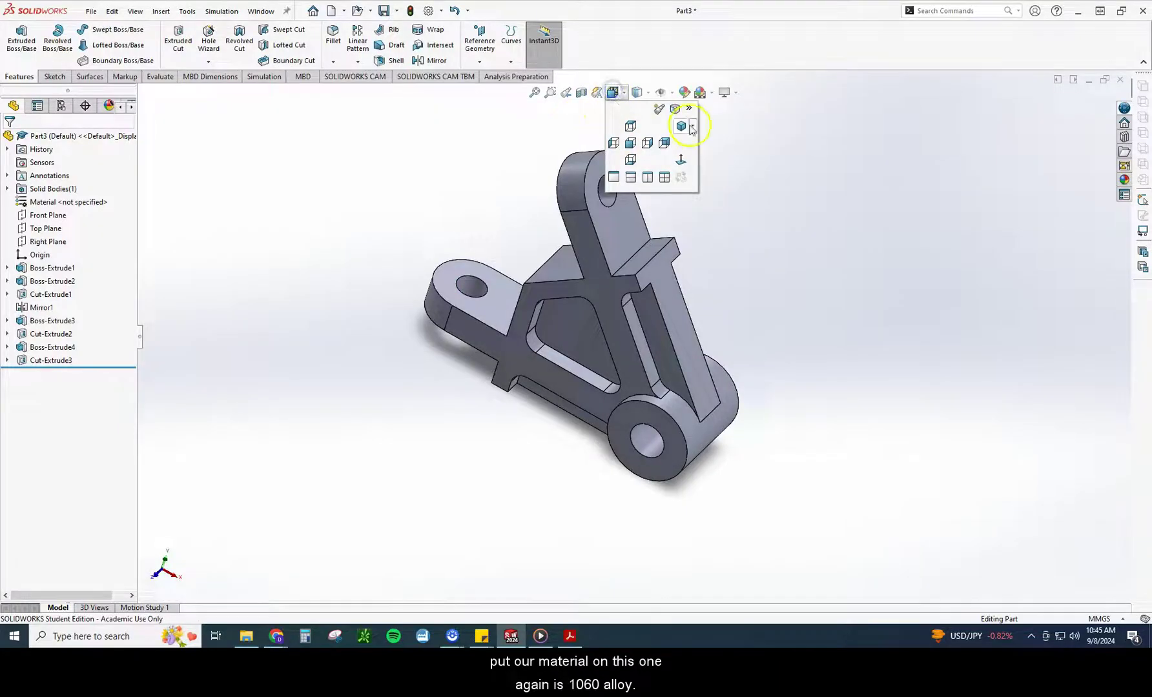
pyautogui.click(681, 127)
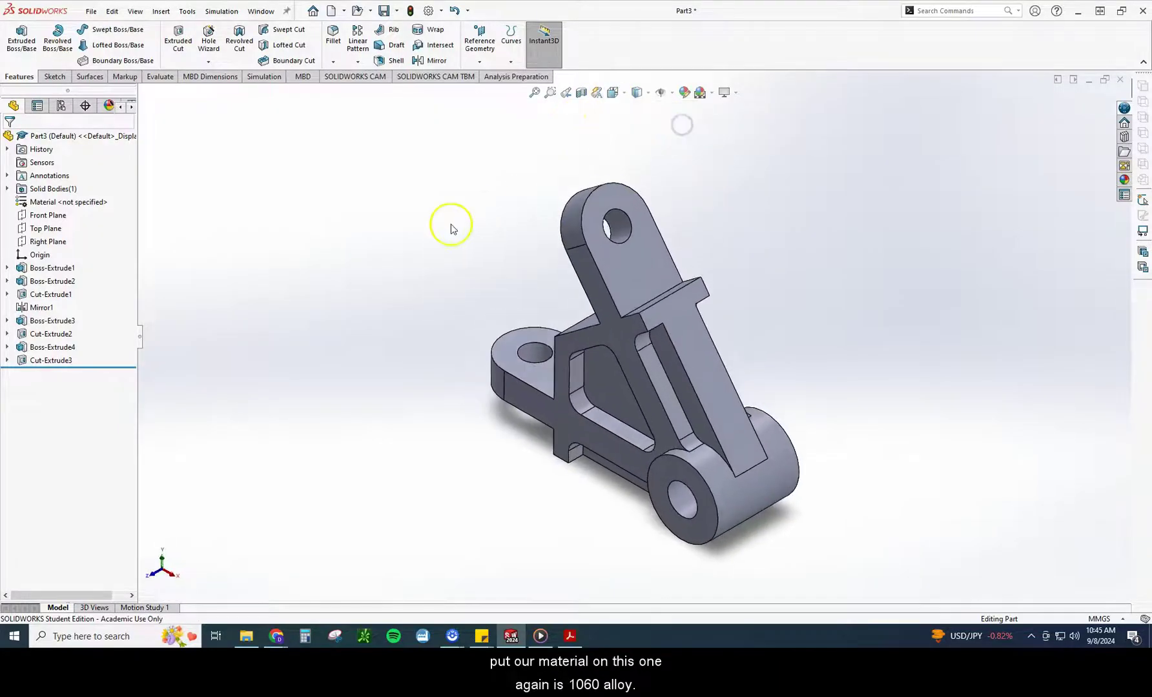
pyautogui.rightClick(83, 208)
pyautogui.click(112, 314)
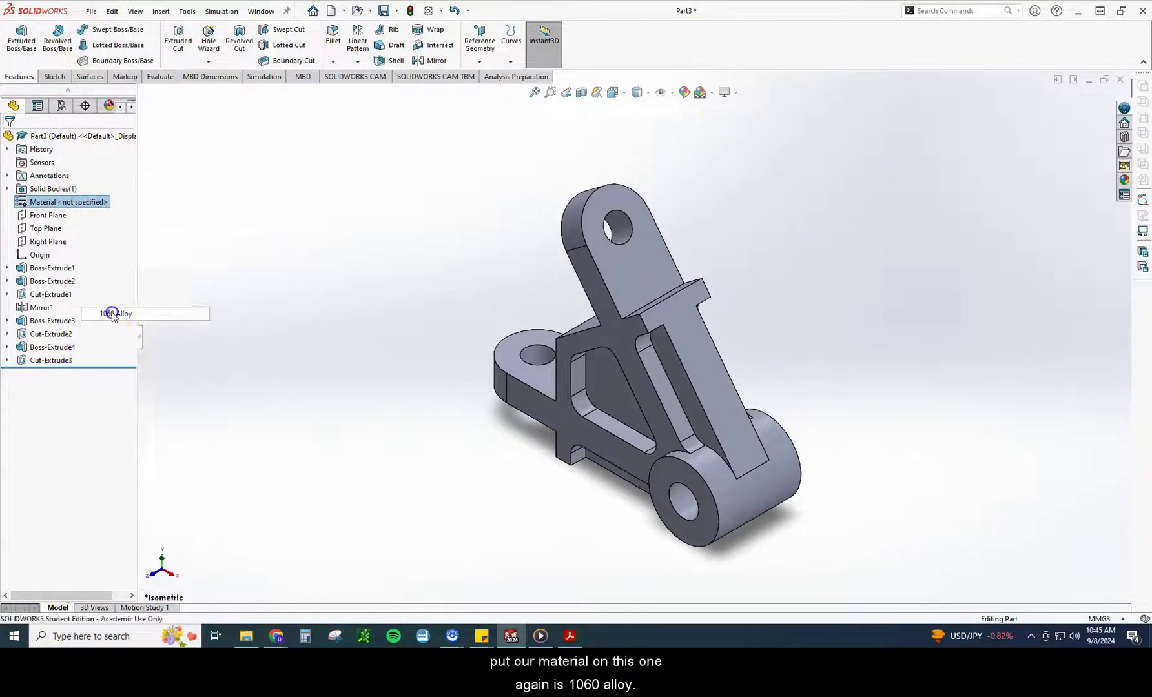
pyautogui.click(342, 383)
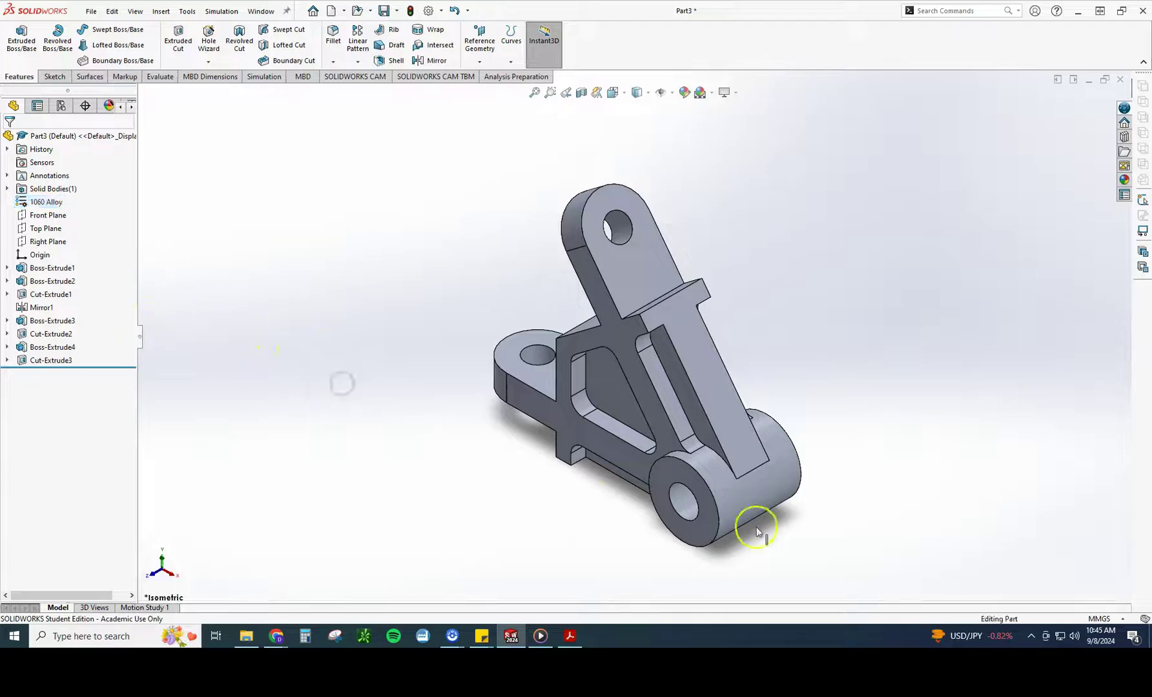